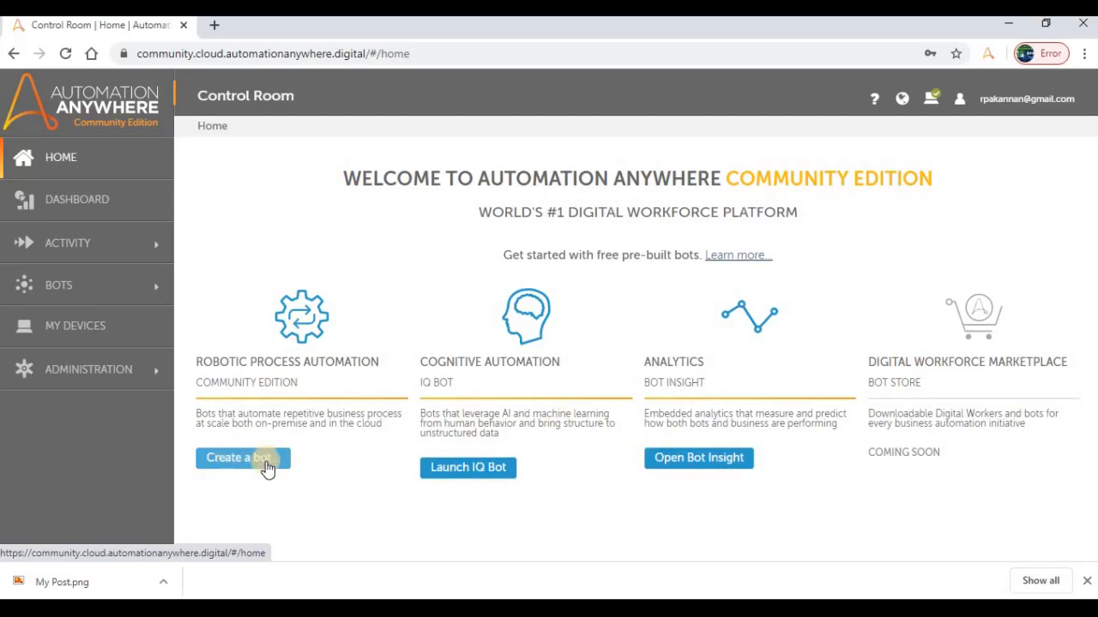
- Create a task bot named Database in the \Bots\ folder and open it for editing
left_click(266, 464)
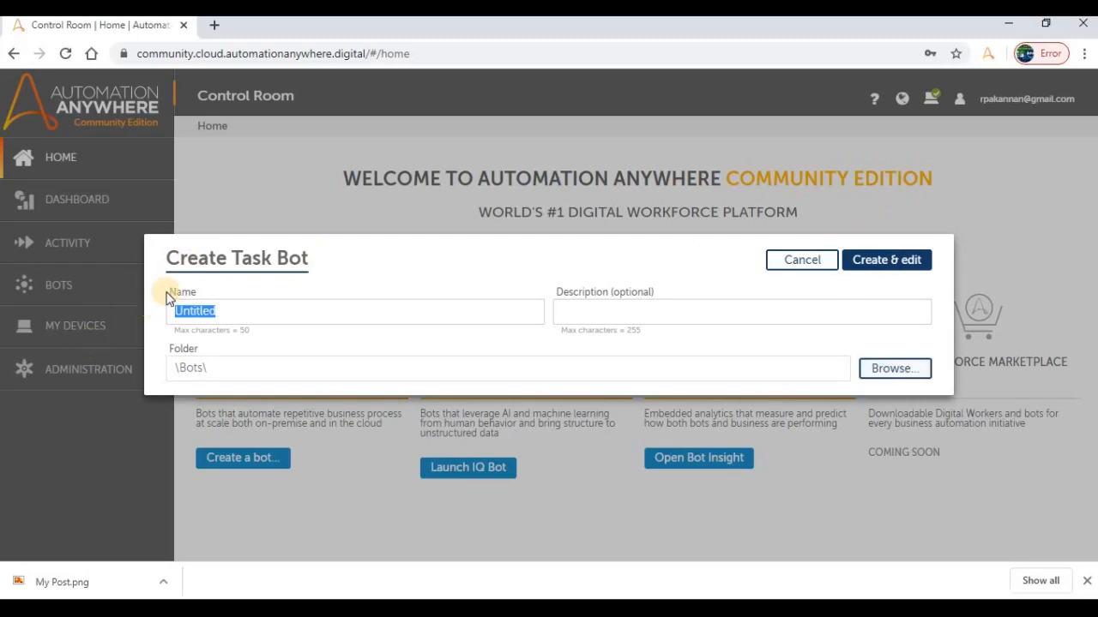
left_click(257, 312)
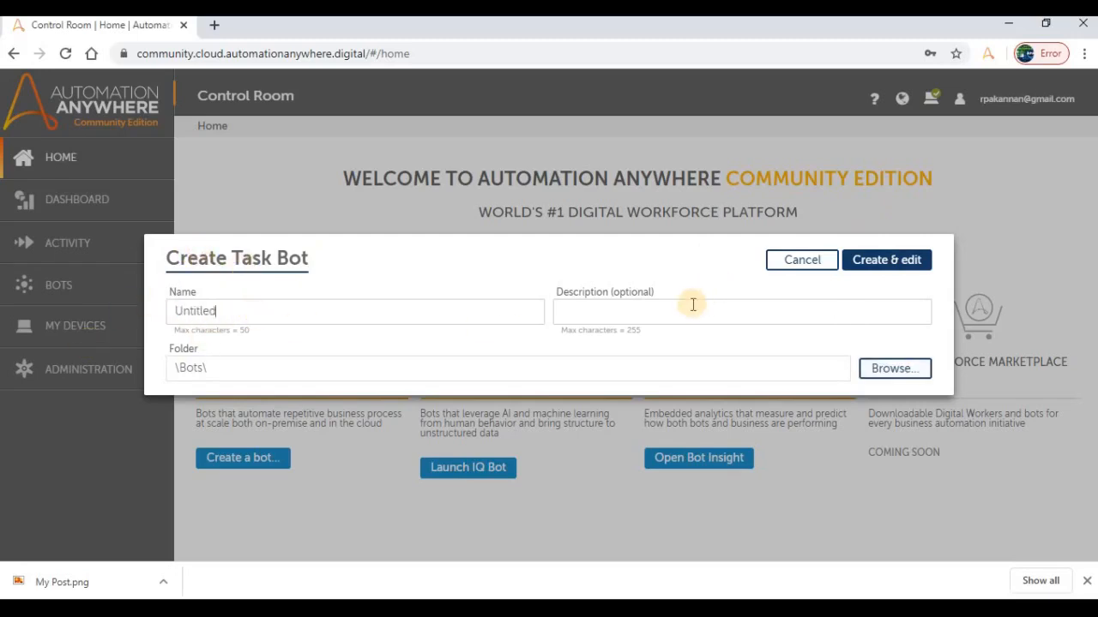
double_click(314, 315)
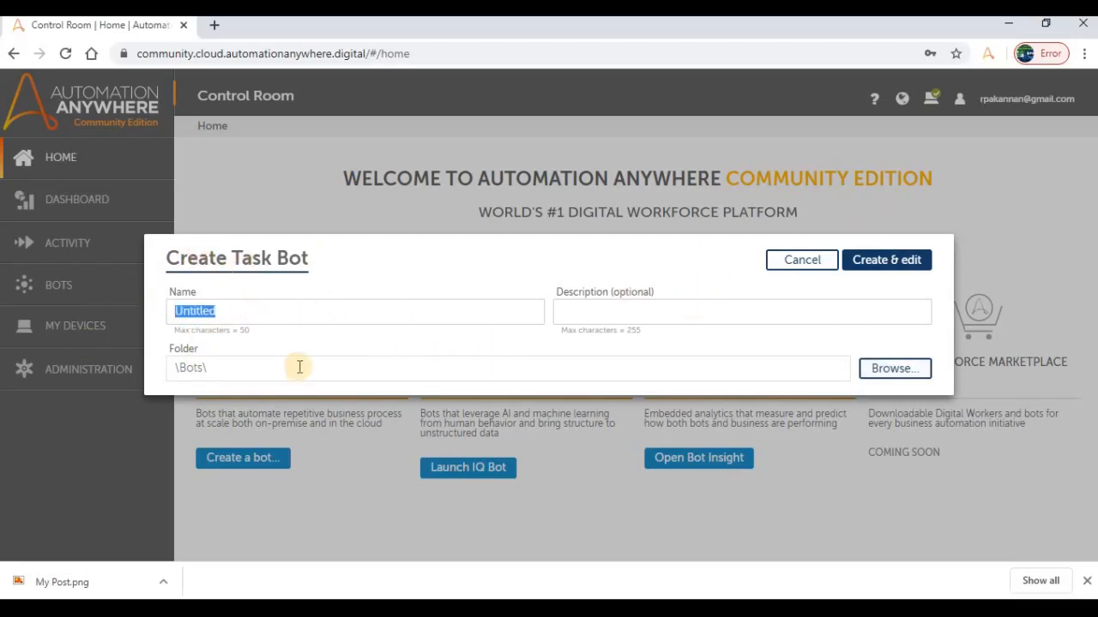
left_click(601, 312)
double_click(209, 312)
left_click(218, 314)
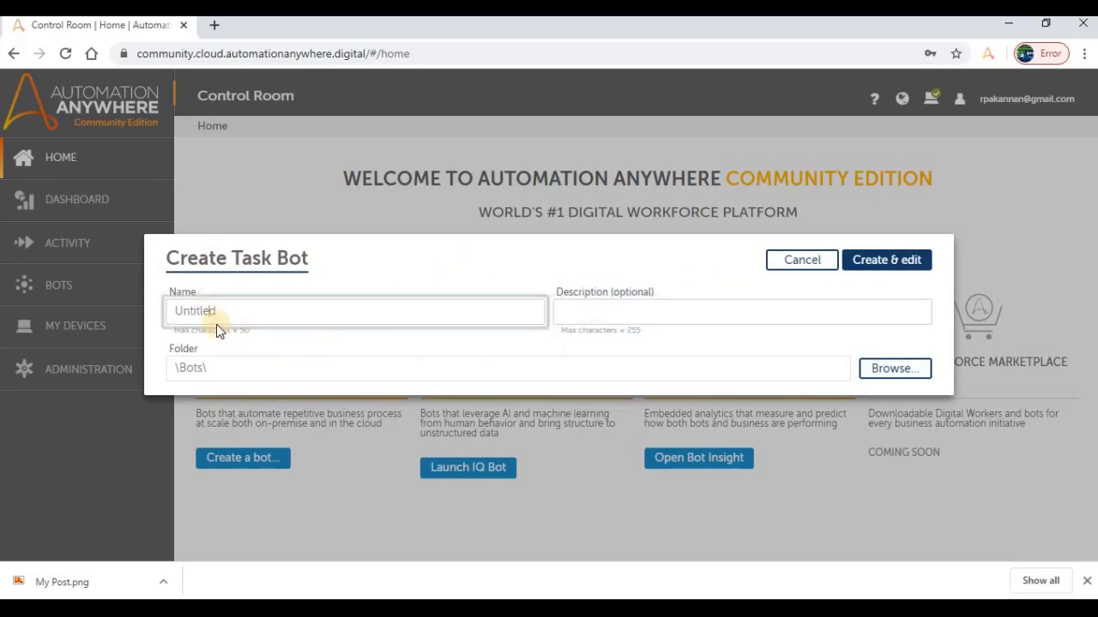
double_click(182, 312)
type("Da")
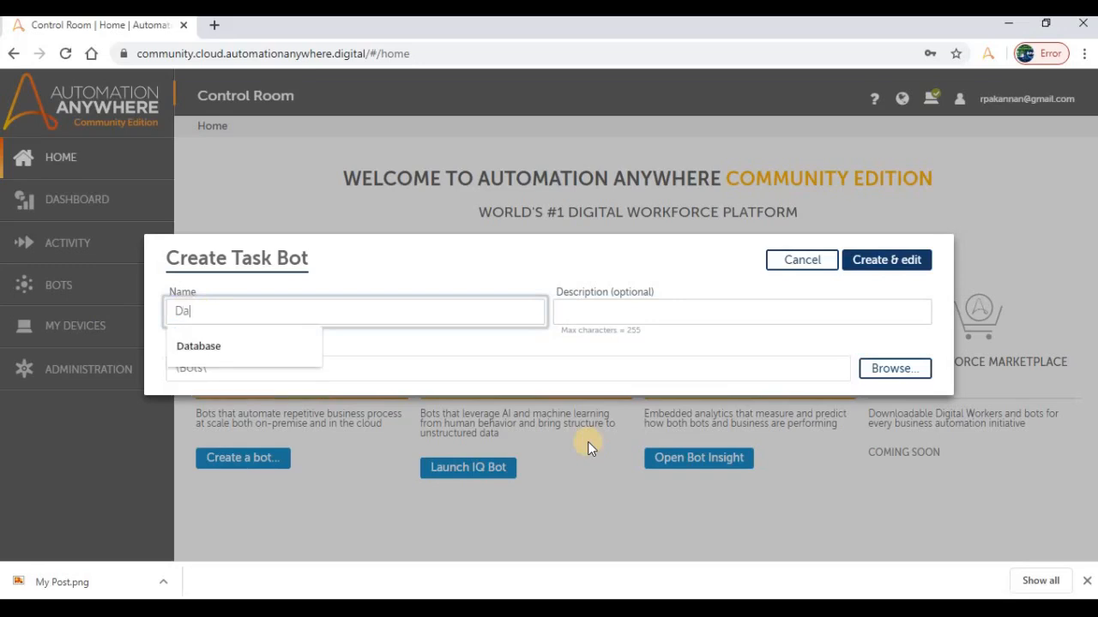
type("tabase")
left_click(587, 442)
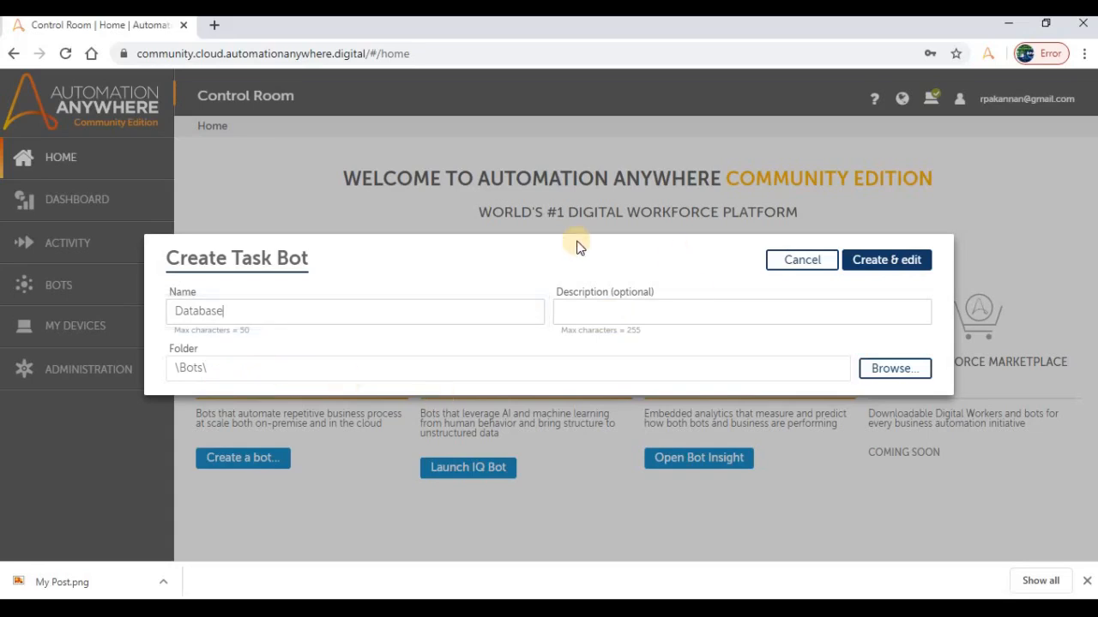
left_click(892, 260)
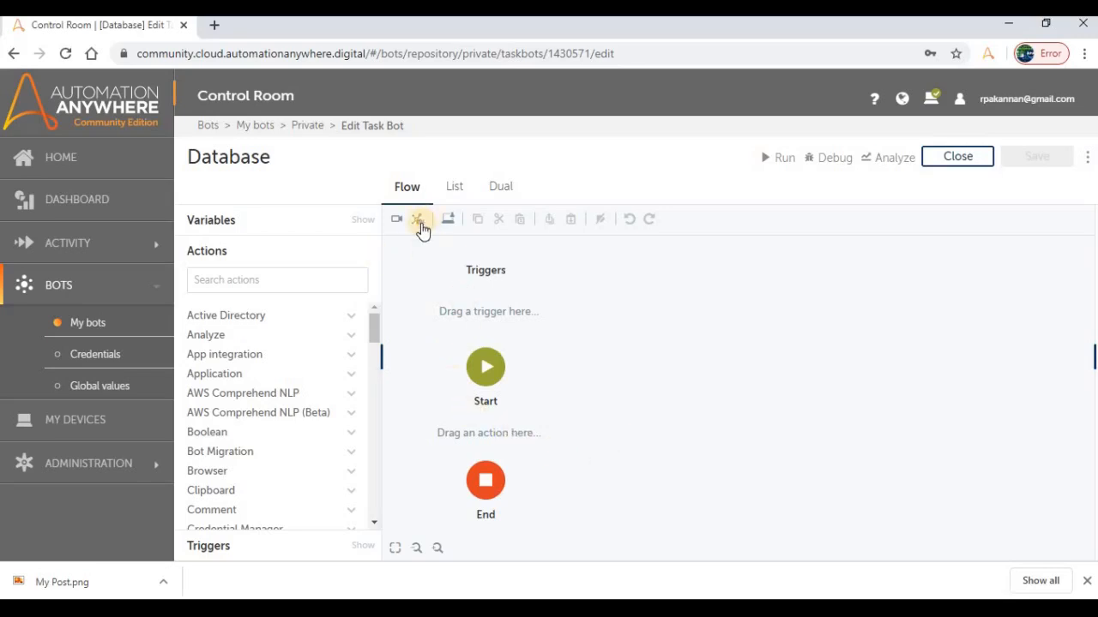
- Show the bot in the Dual view and add the Database Connect action between Start and End
left_click(457, 190)
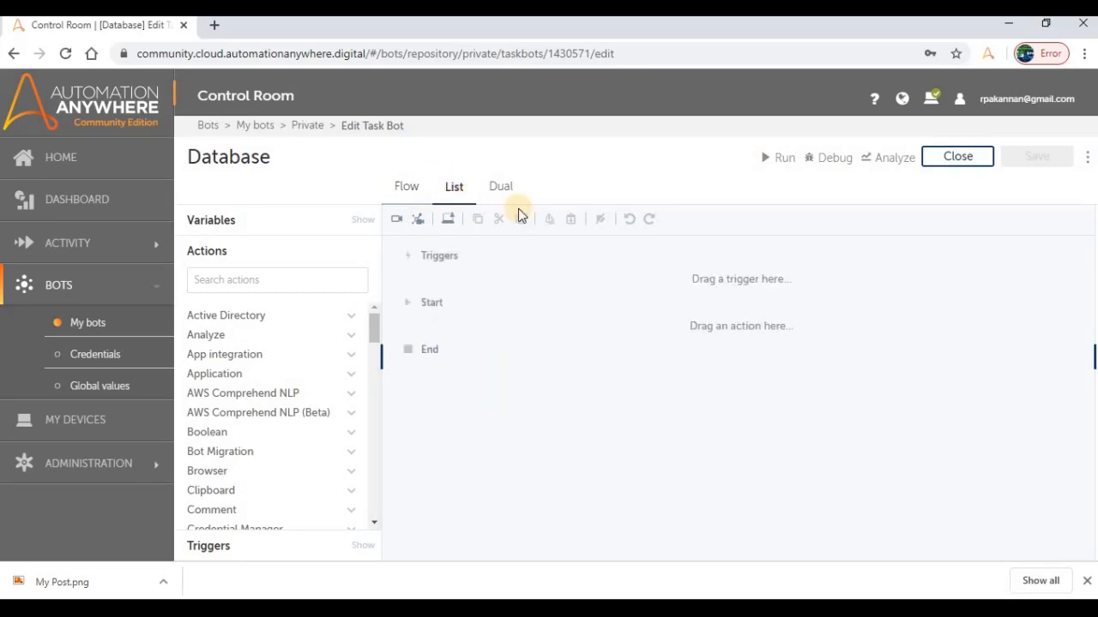
left_click(501, 190)
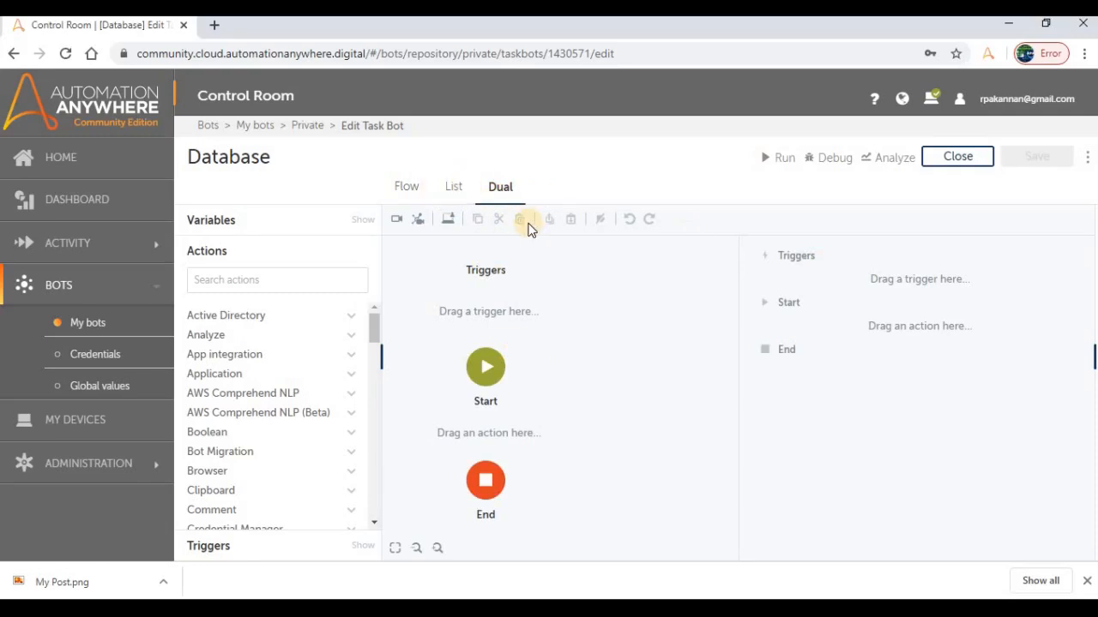
left_click_drag(374, 328, 374, 359)
left_click(374, 306)
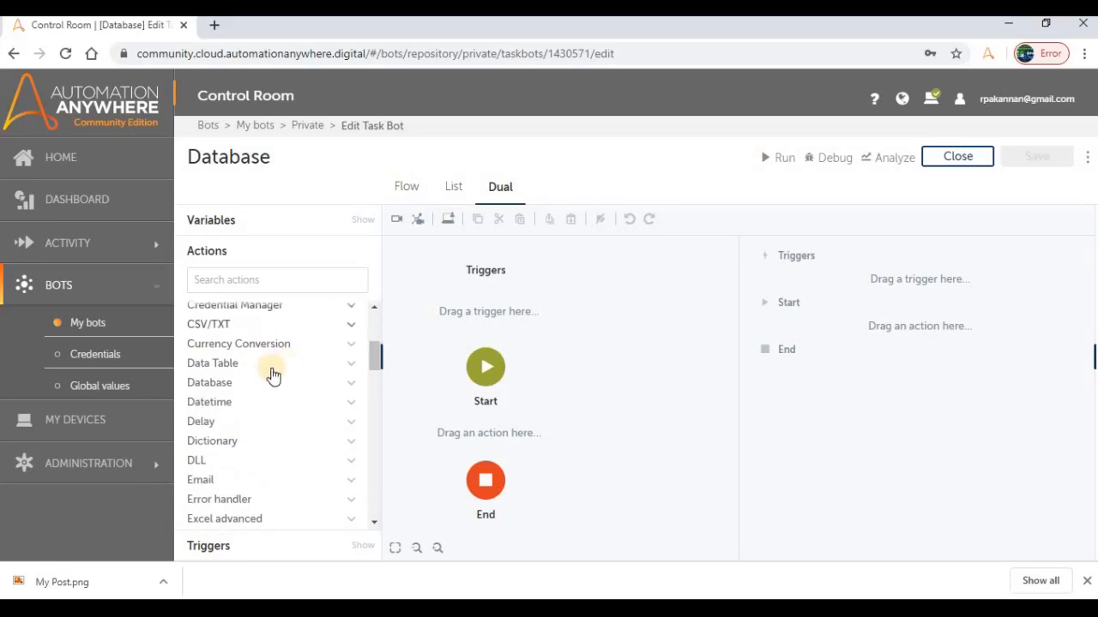
left_click(241, 383)
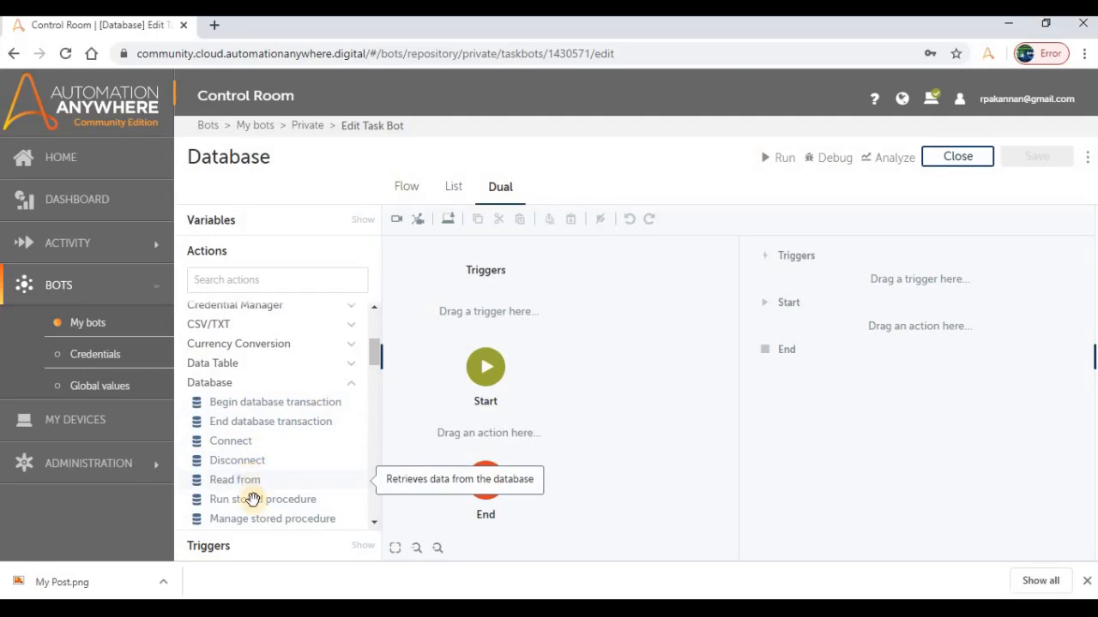
scroll(258, 504, "down", 1)
scroll(257, 504, "down", 1)
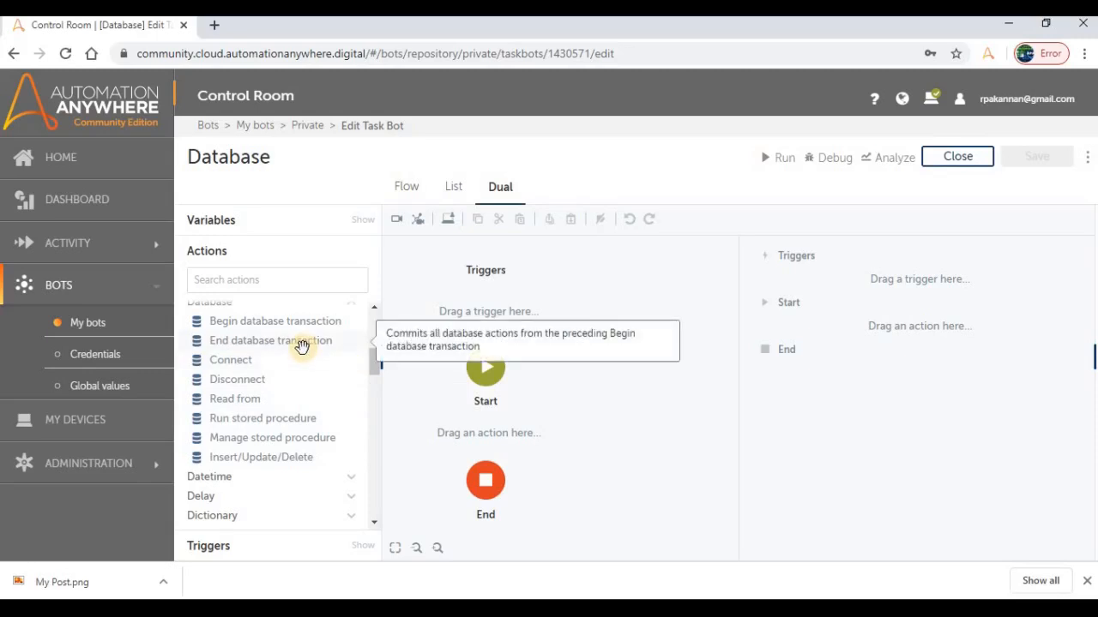
scroll(305, 356, "up", 1)
scroll(292, 371, "up", 1)
scroll(238, 360, "down", 2)
left_click_drag(232, 360, 539, 466)
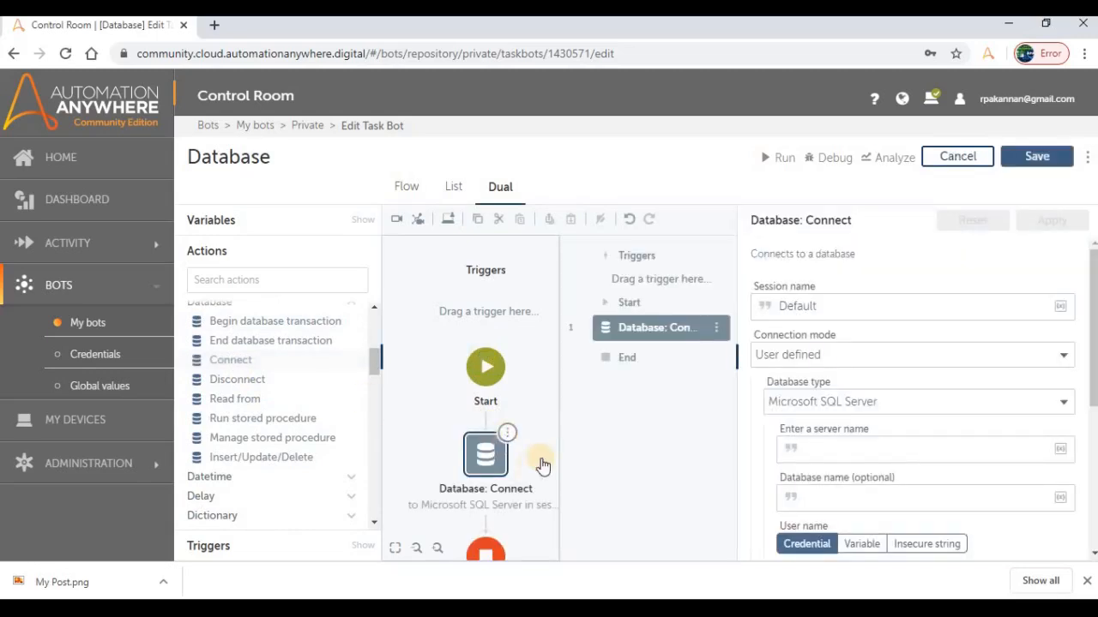
- Set the Connect action's database type to Microsoft Access, keeping the Default session and the User defined connection mode
left_click(487, 449)
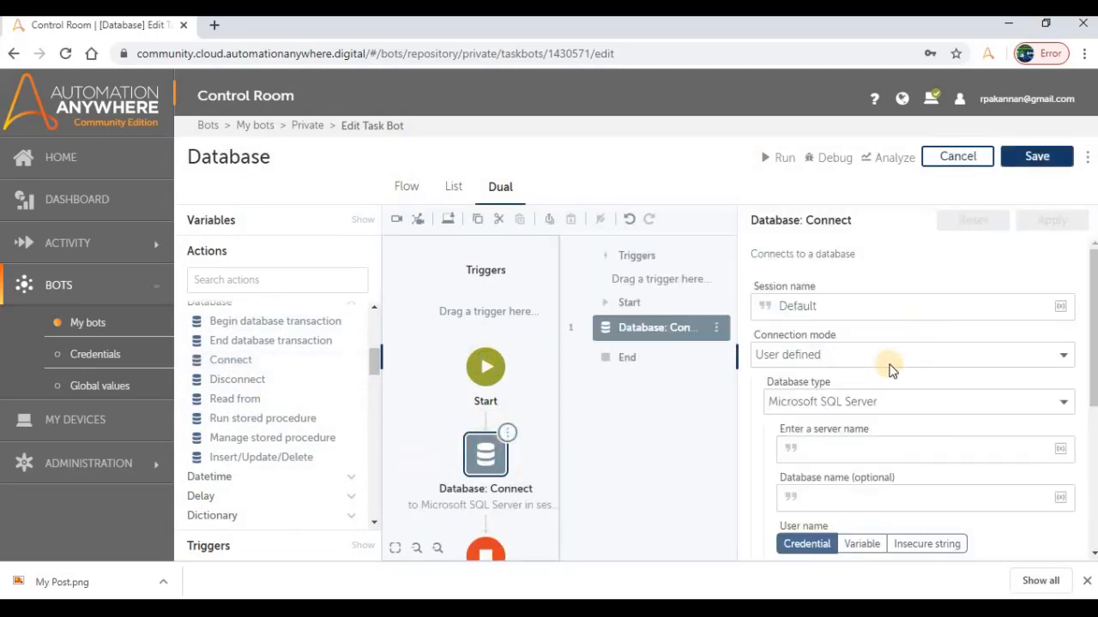
left_click(837, 311)
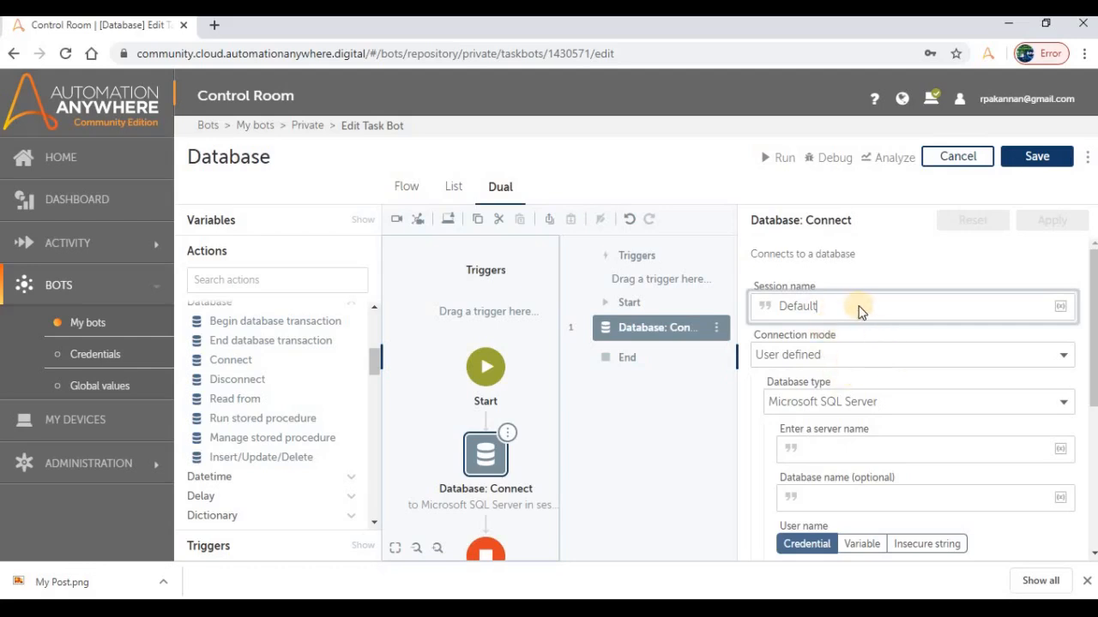
left_click(993, 363)
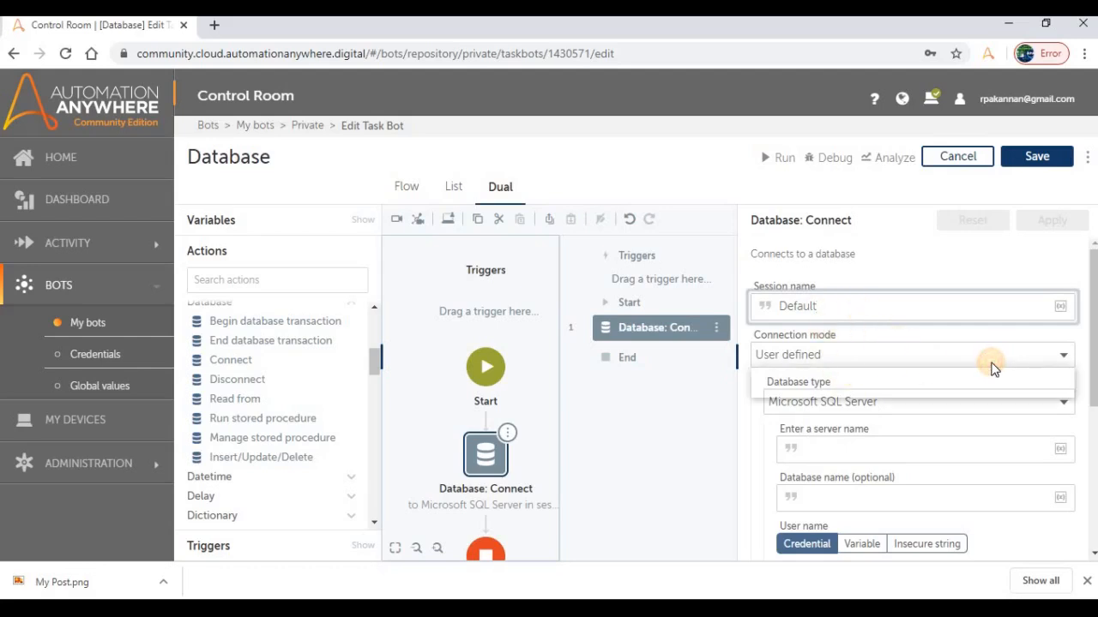
left_click(815, 384)
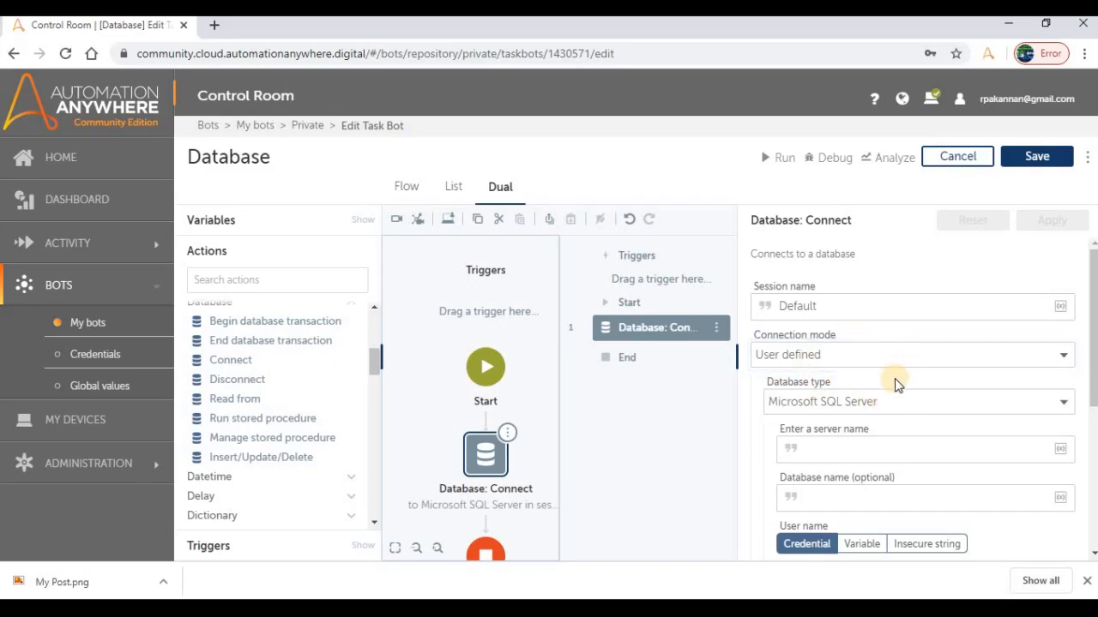
left_click(873, 403)
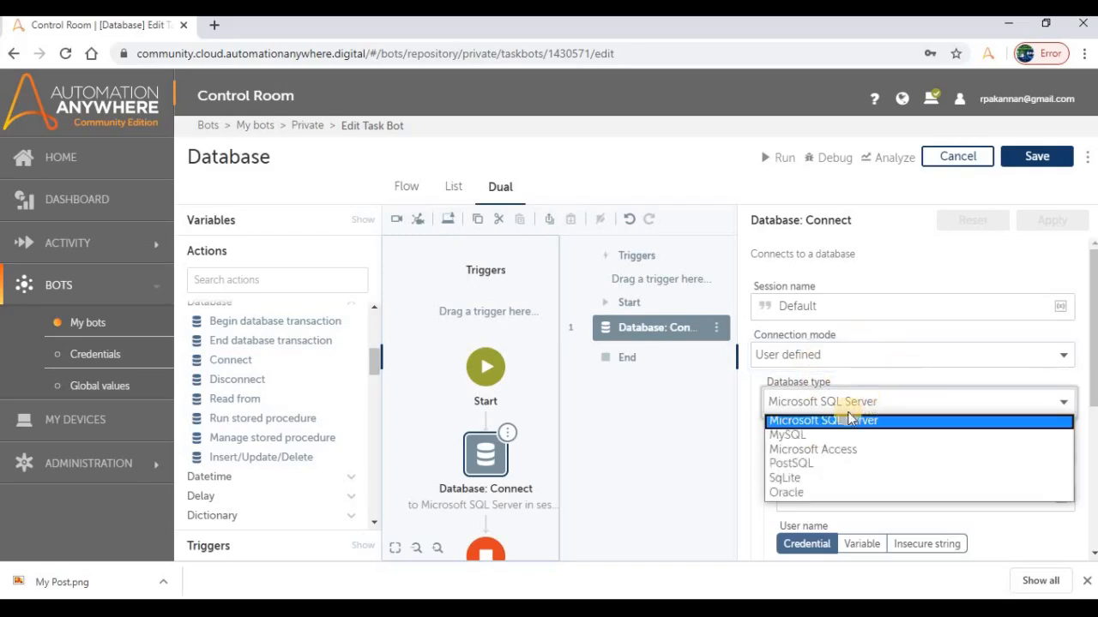
left_click(824, 451)
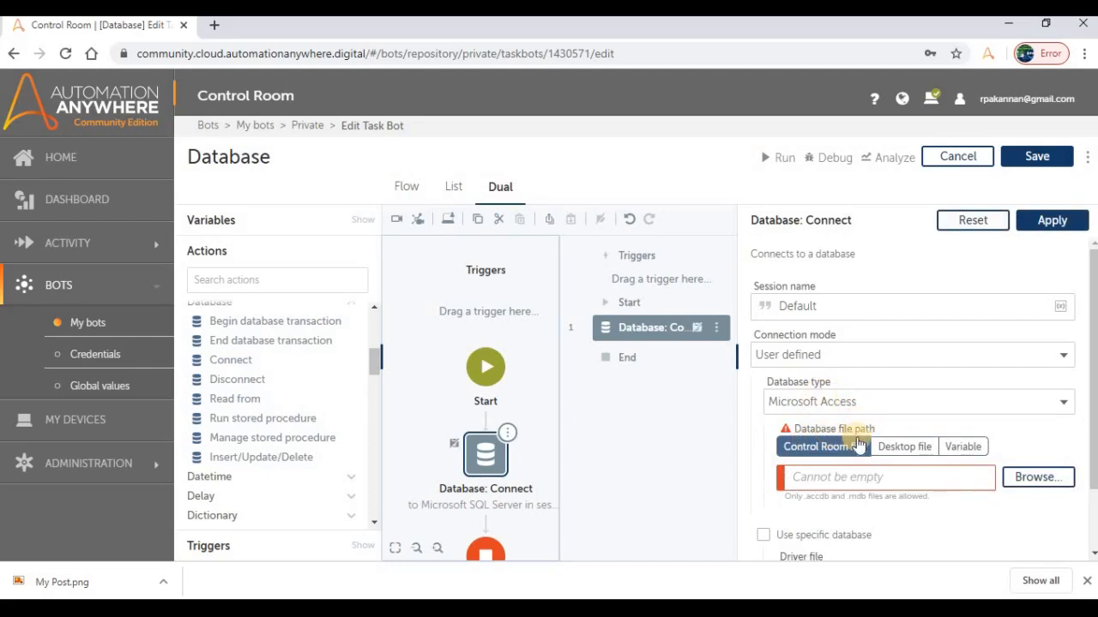
key("alt+Tab")
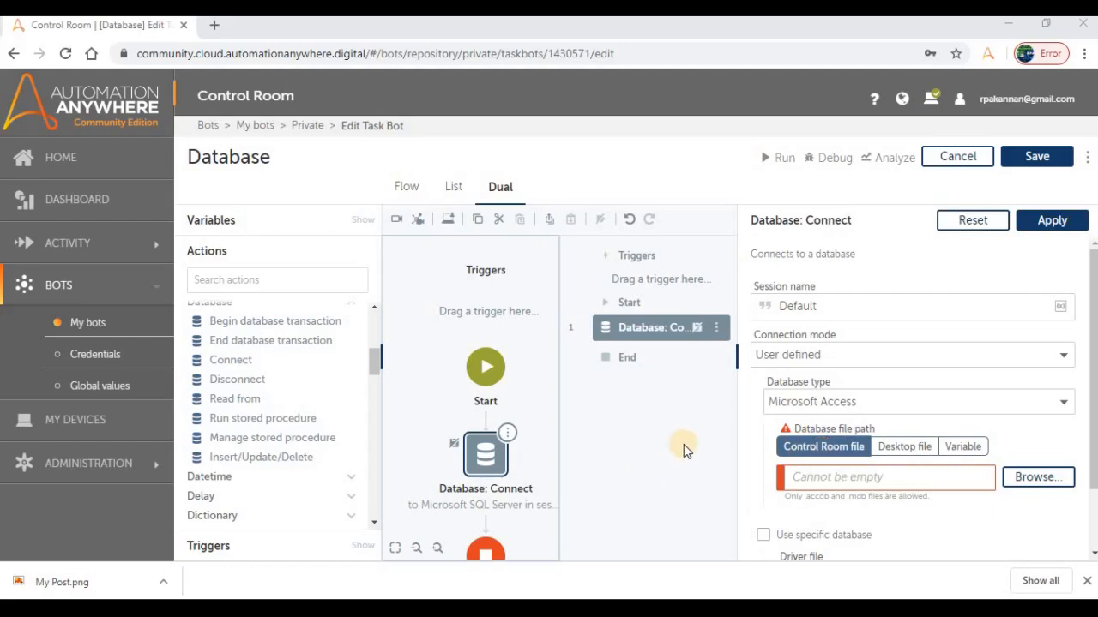
key("alt+Tab")
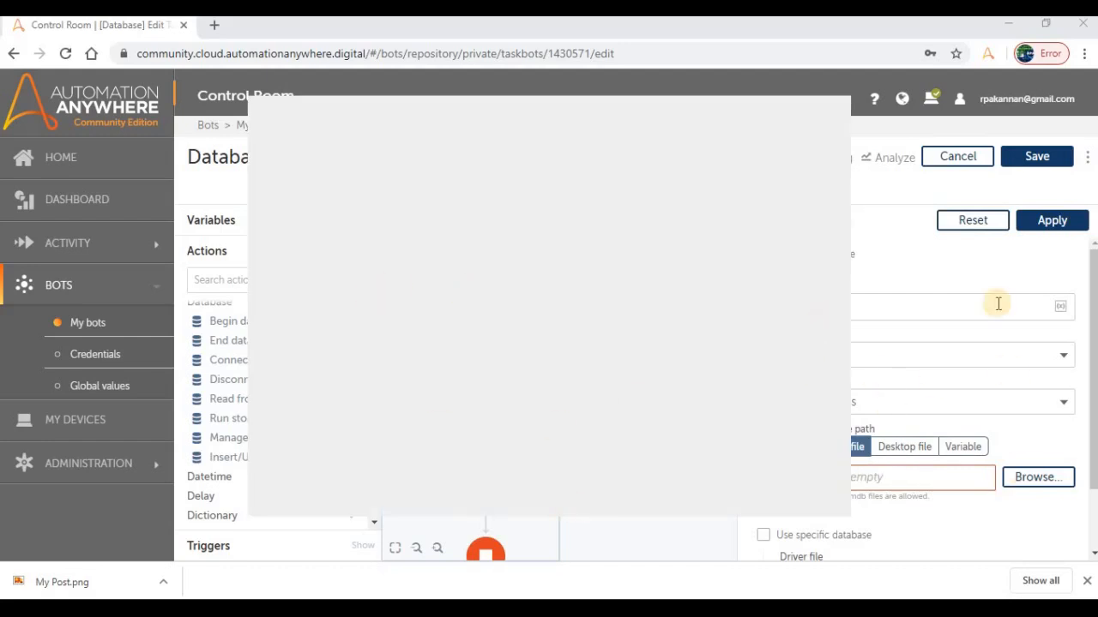
left_click(810, 30)
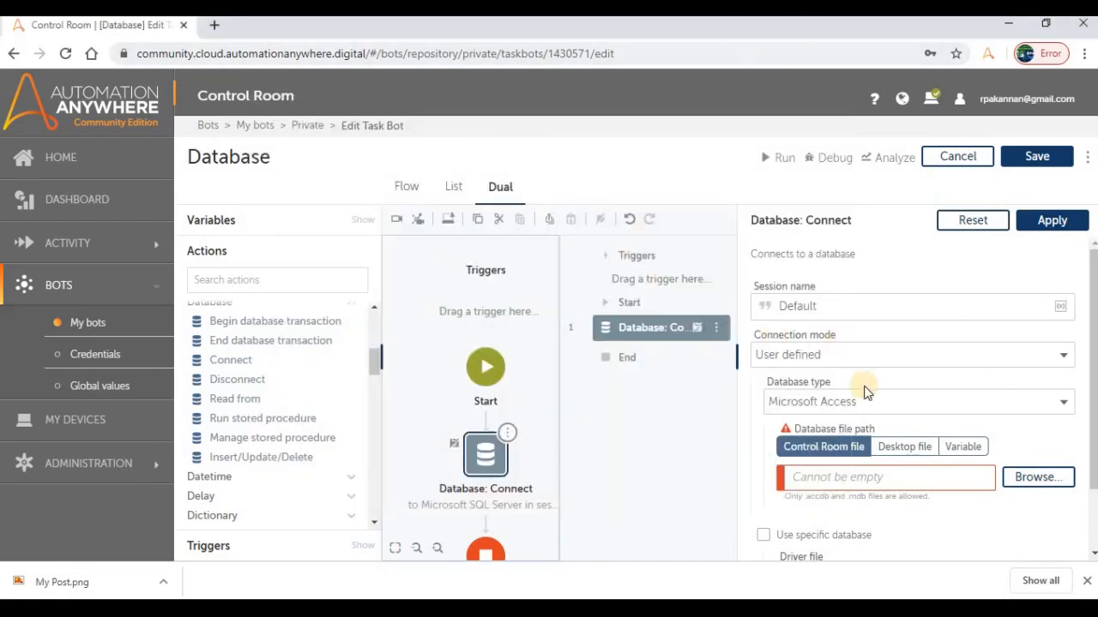
- Set the database file path source to Desktop file and start browsing for the database
left_click(913, 453)
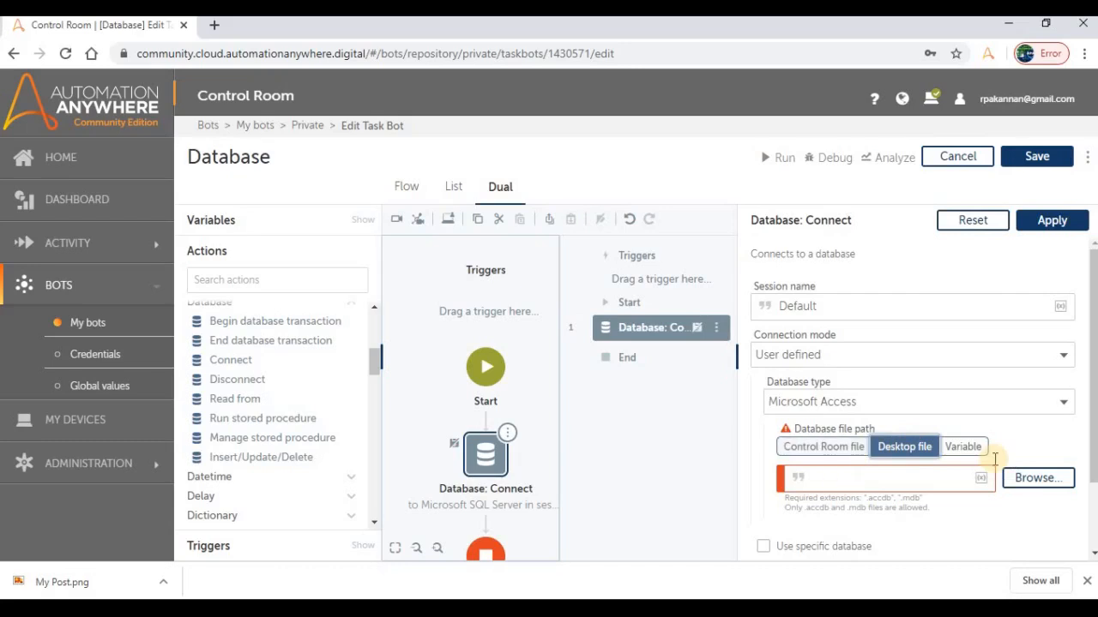
left_click(845, 477)
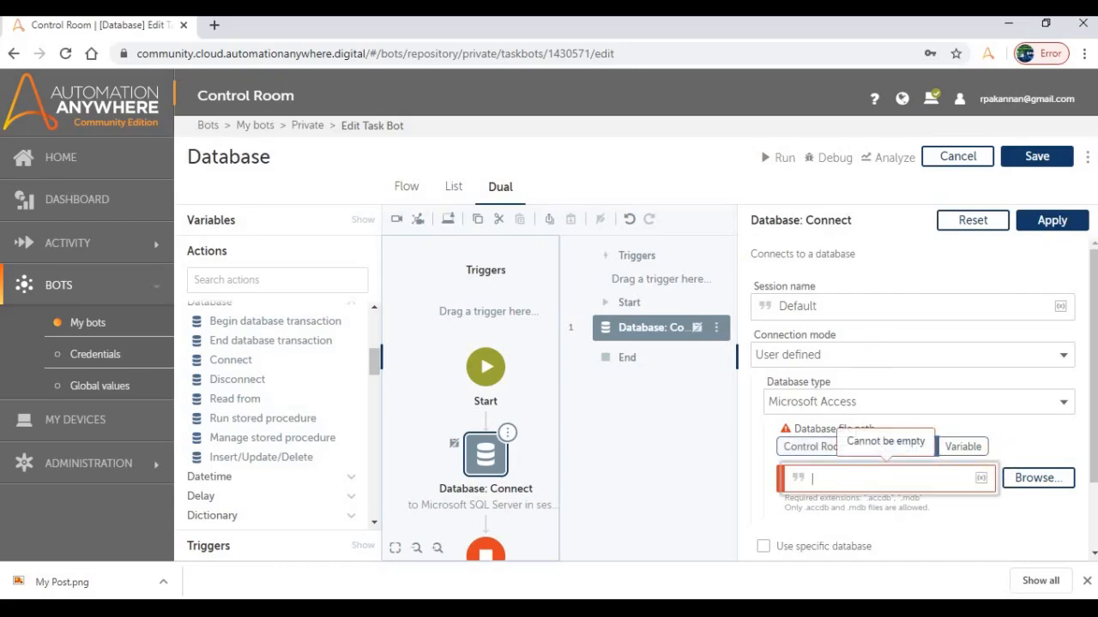
left_click(1031, 479)
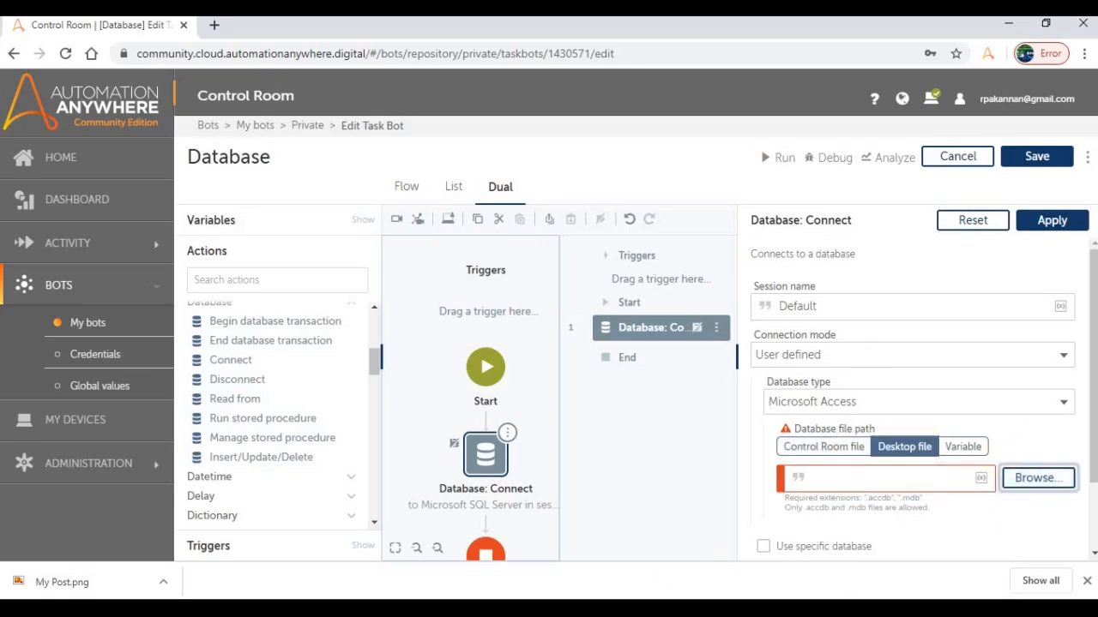
- Switch to File Explorer and open the database file Database for test.mdb from C:\A2019\Documents\Database in Access
left_click(355, 147)
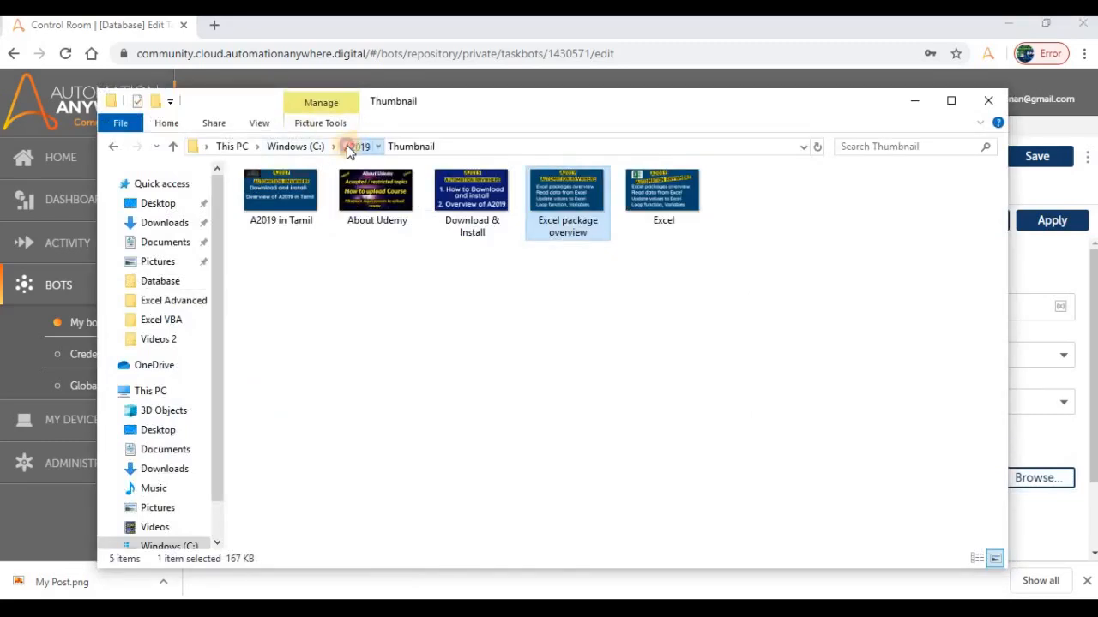
left_click(289, 202)
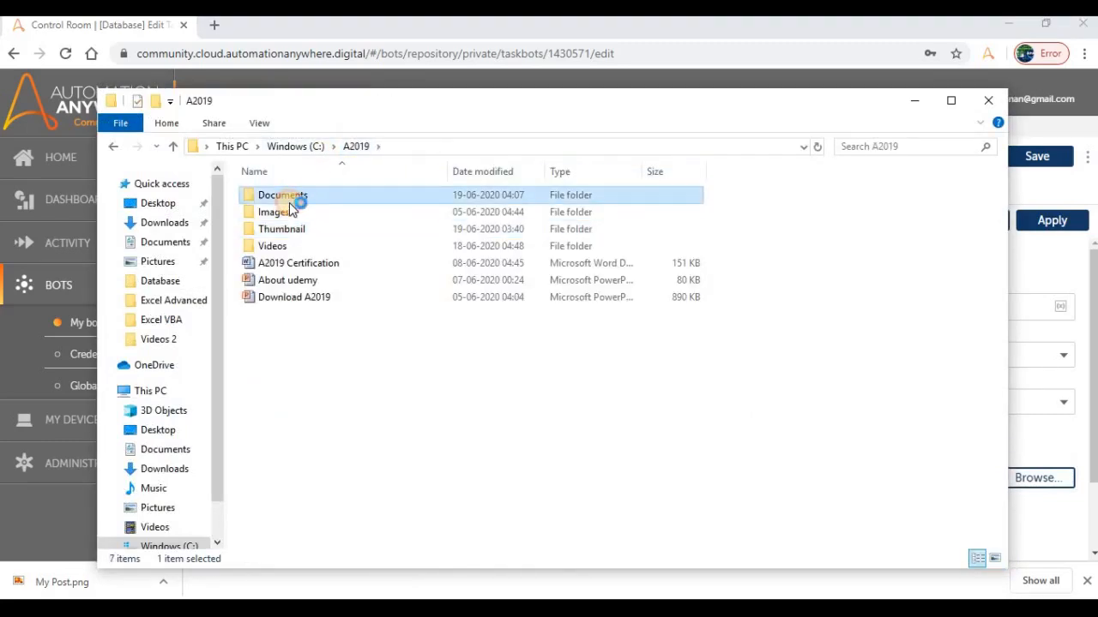
double_click(289, 202)
double_click(276, 199)
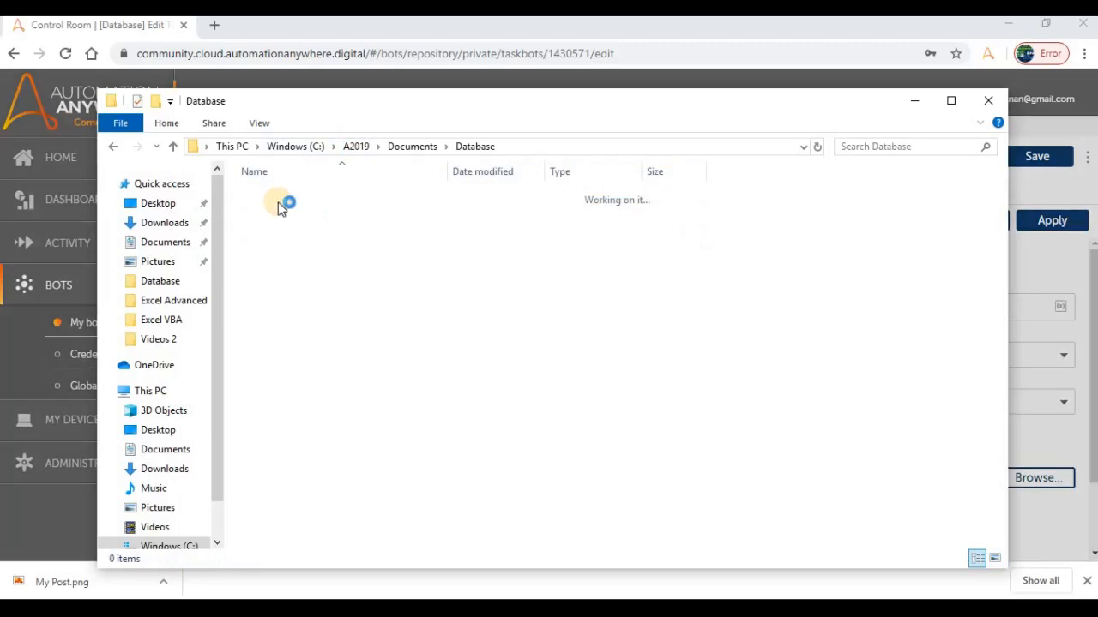
left_click(310, 198)
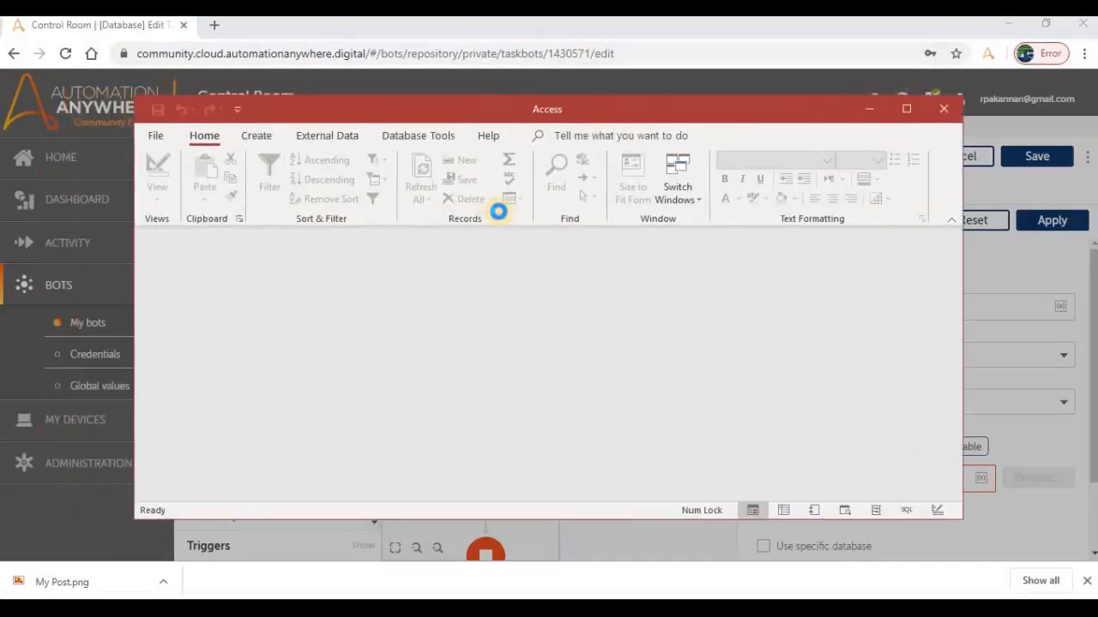
left_click(734, 41)
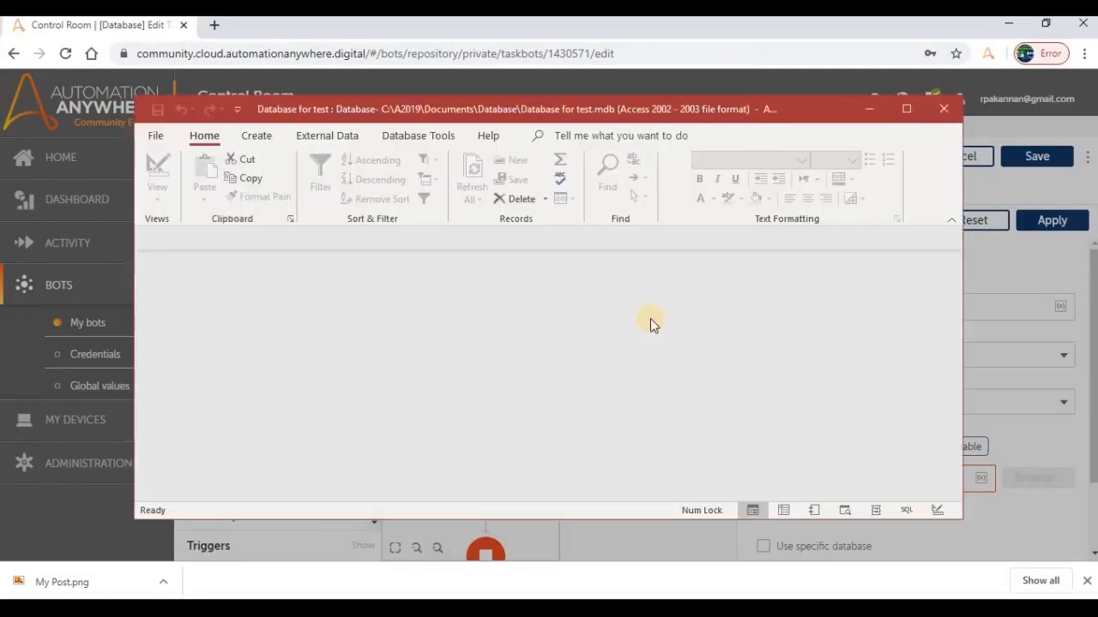
left_click(765, 52)
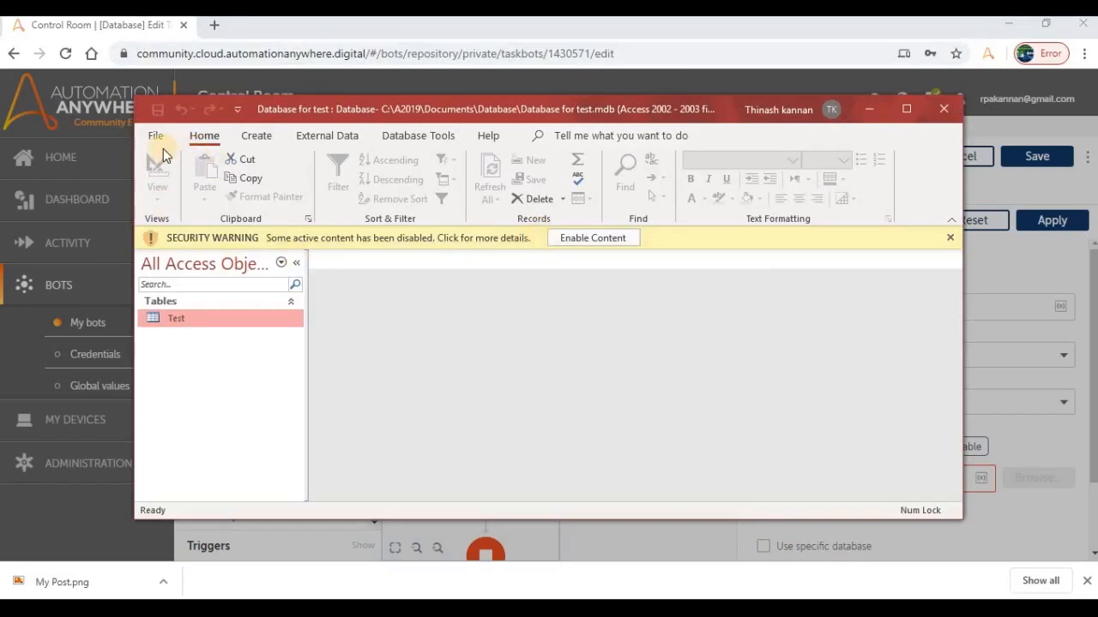
- Copy the open database's file path to the clipboard from its file information and return to the Control Room in the browser
left_click(160, 140)
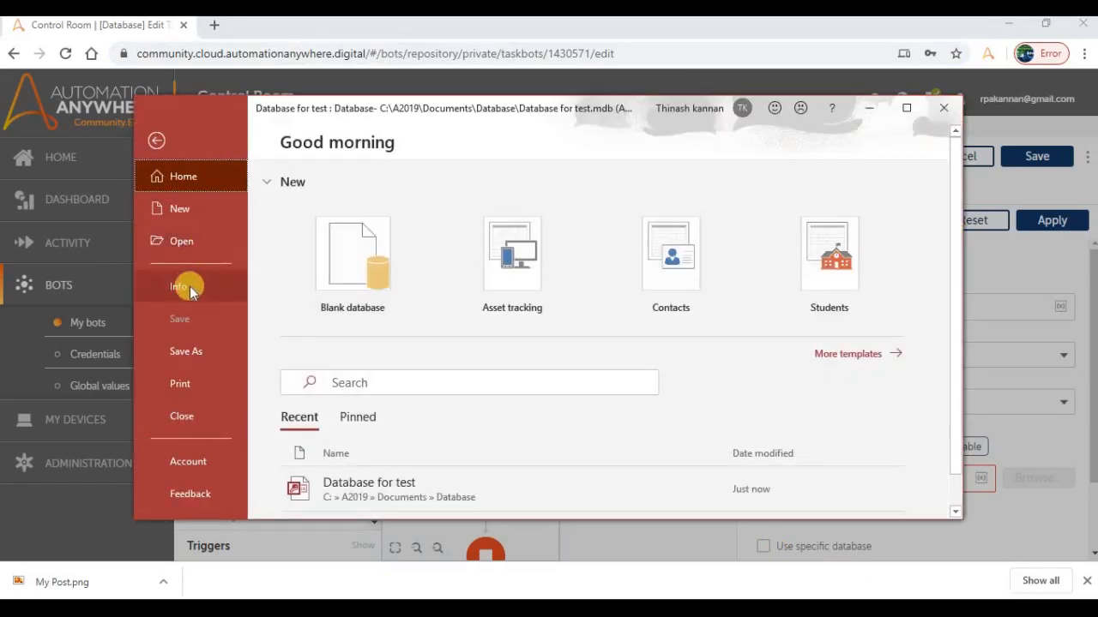
left_click(194, 287)
left_click(414, 214)
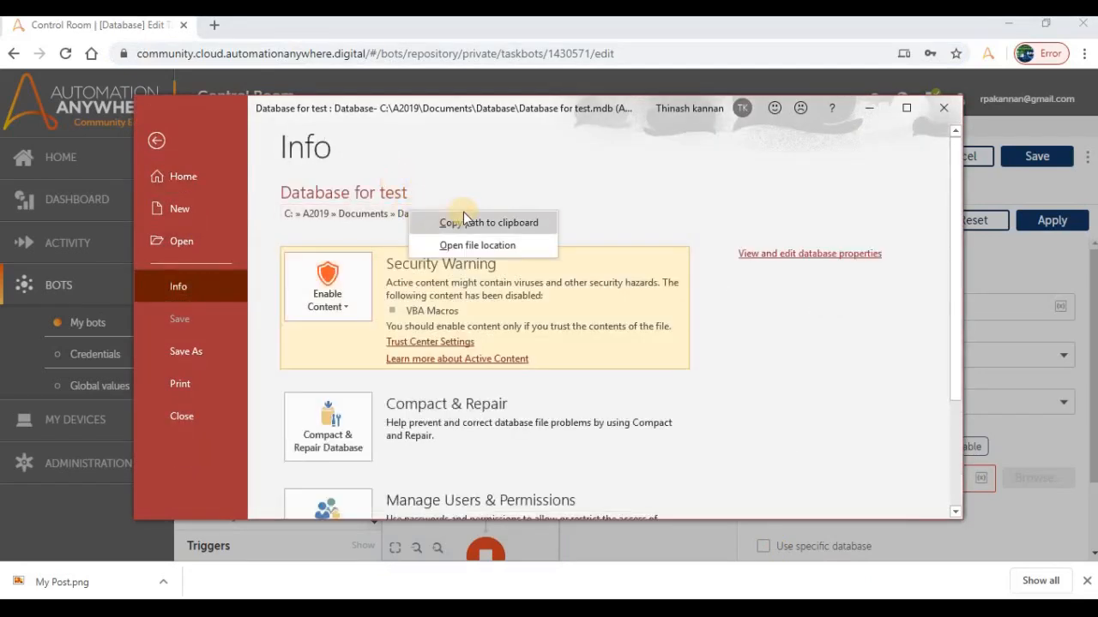
left_click(473, 225)
left_click(169, 143)
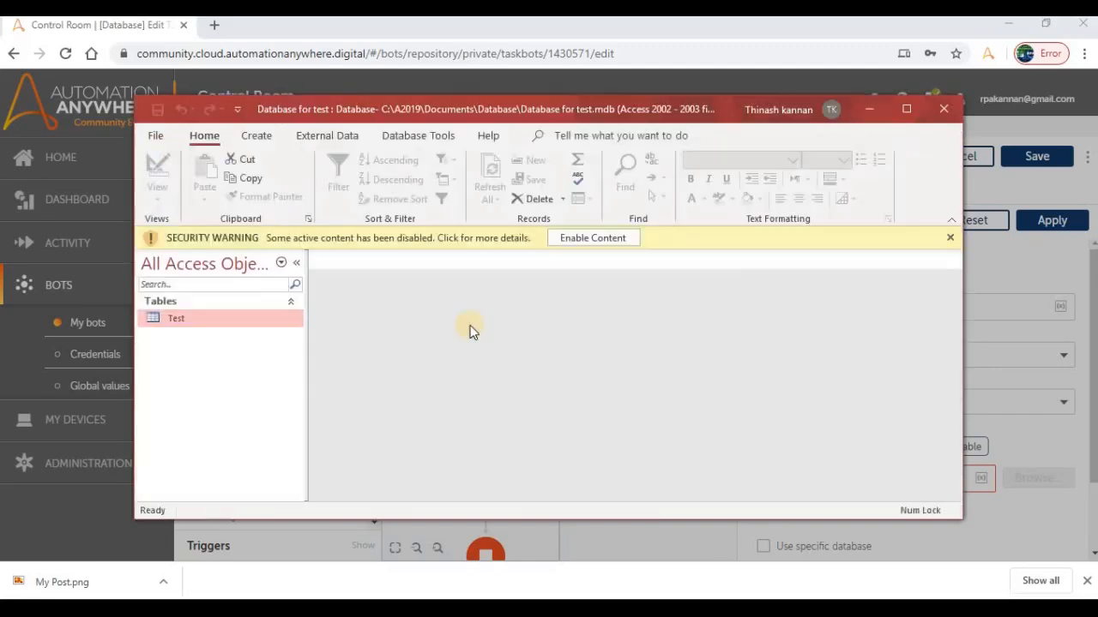
left_click(1004, 311)
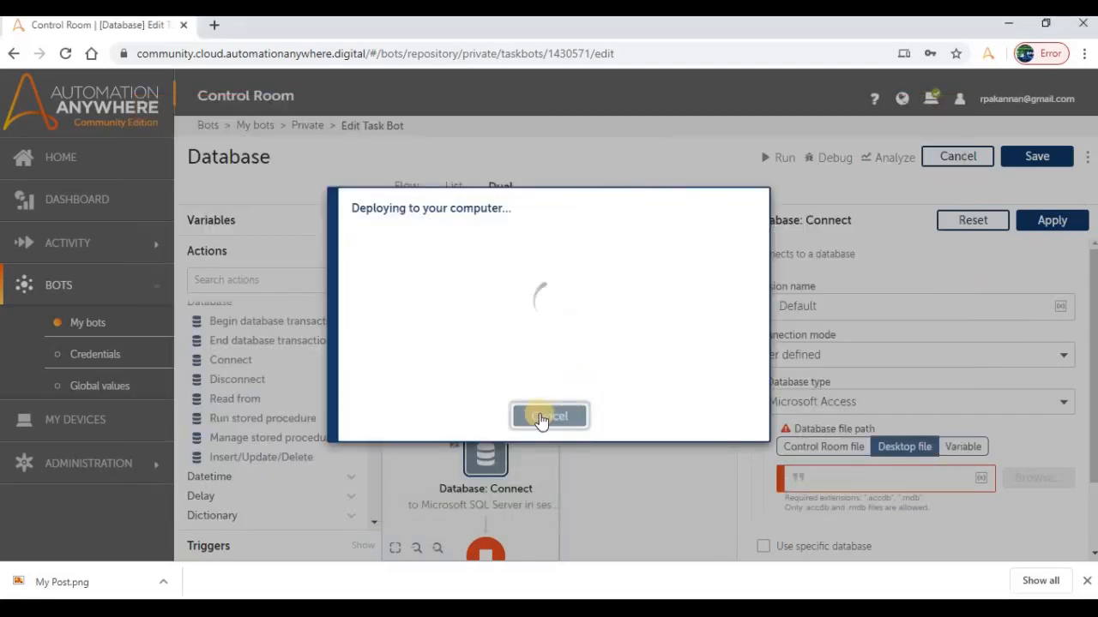
- Cancel the pending file browse and set the database file path to C:\A2019\Documents\Database\Database for test.mdb, leaving Use specific database unchecked
left_click(561, 415)
left_click(860, 476)
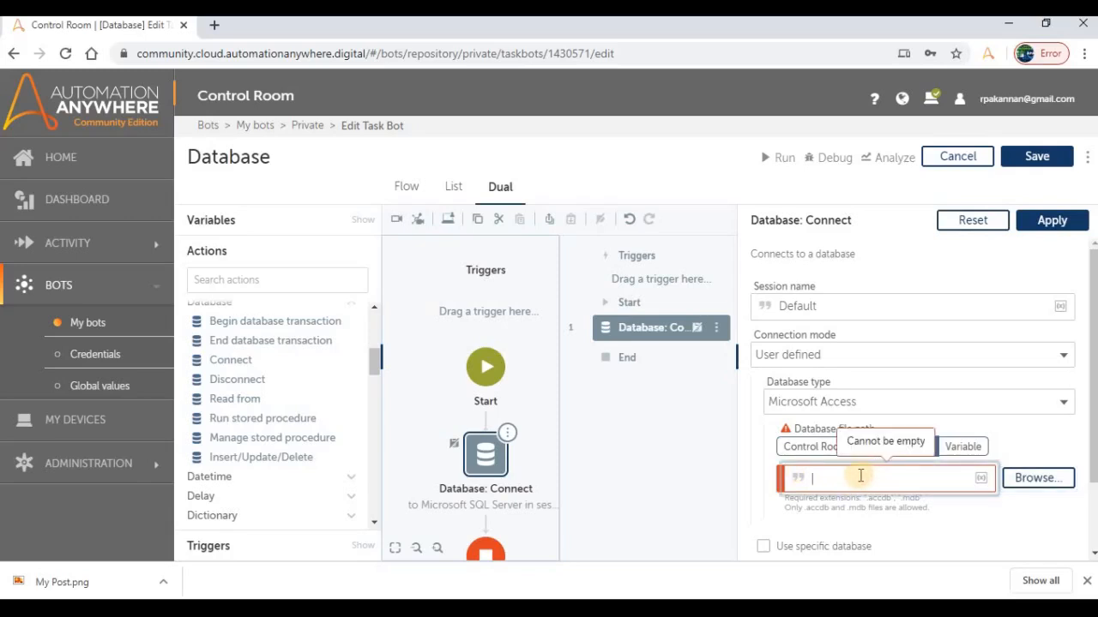
type("C:\\A2019\\Documents\\Database for test.mdb")
left_click_drag(931, 498, 815, 502)
left_click(1017, 486)
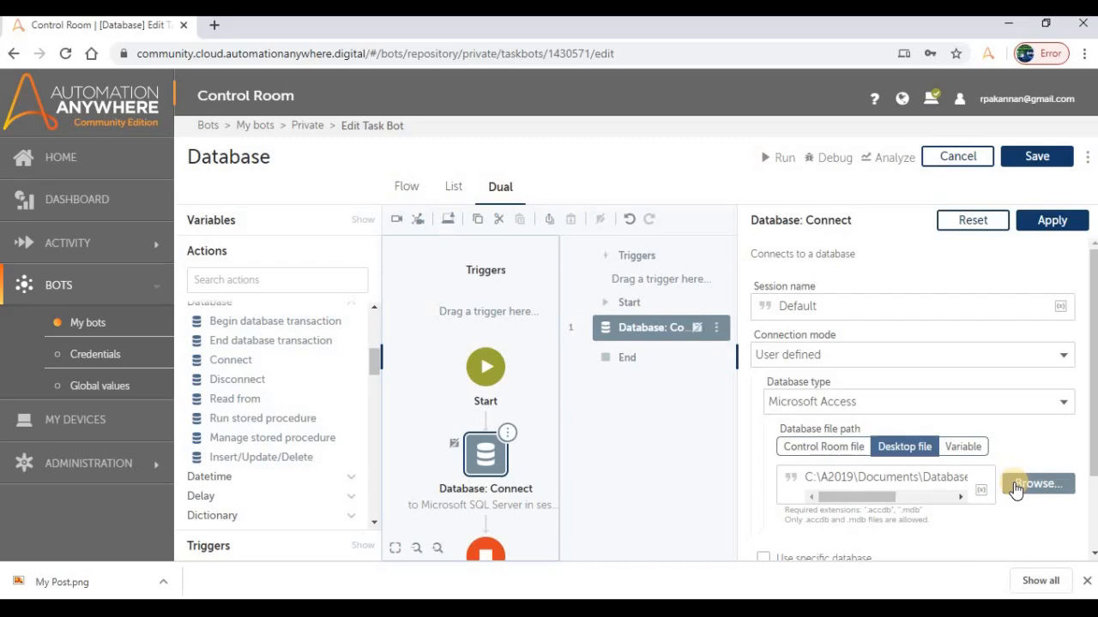
left_click(885, 474)
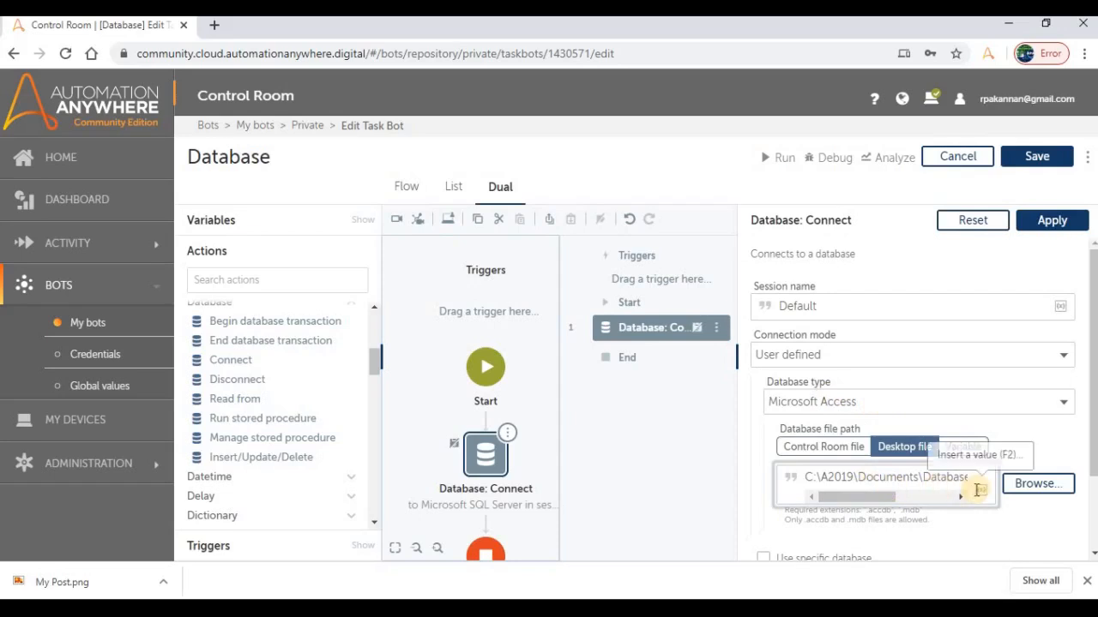
scroll(909, 481, "down", 1)
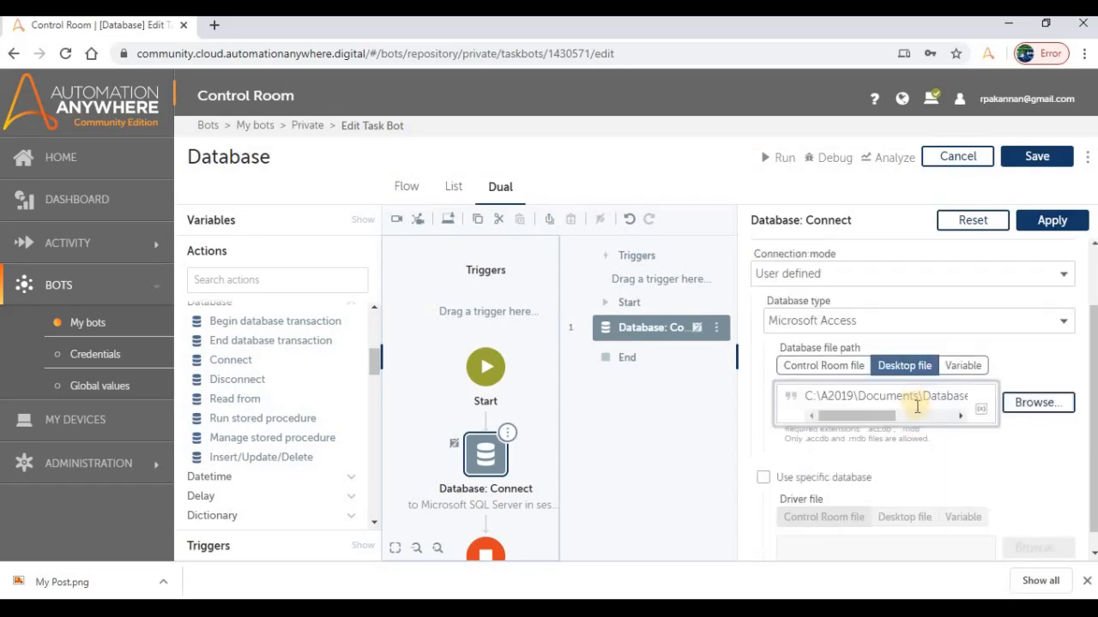
scroll(858, 410, "down", 1)
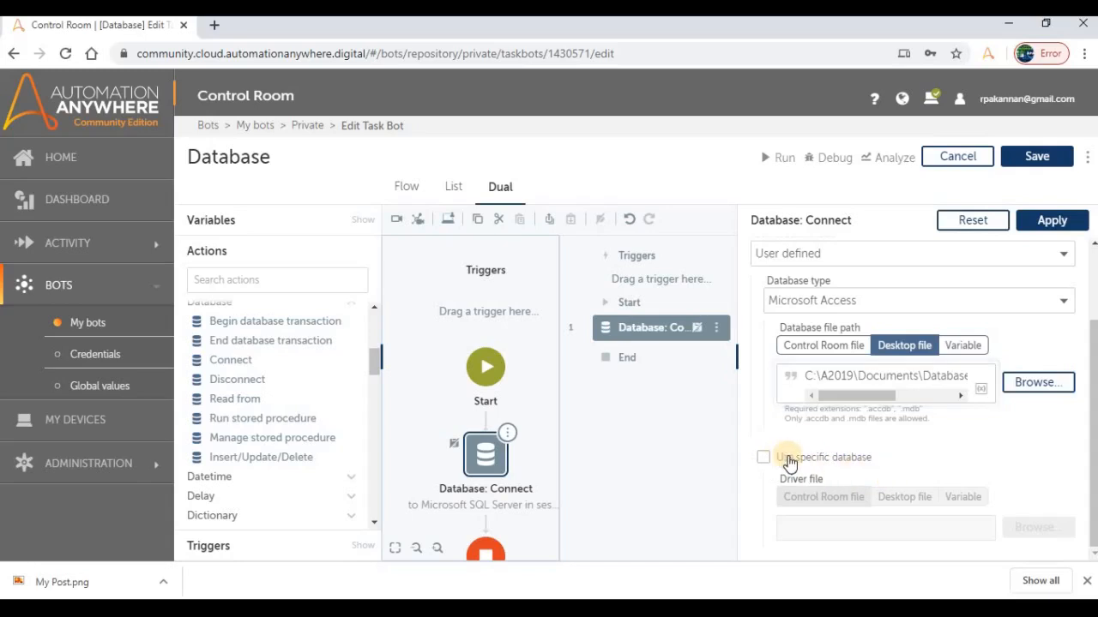
scroll(883, 412, "up", 1)
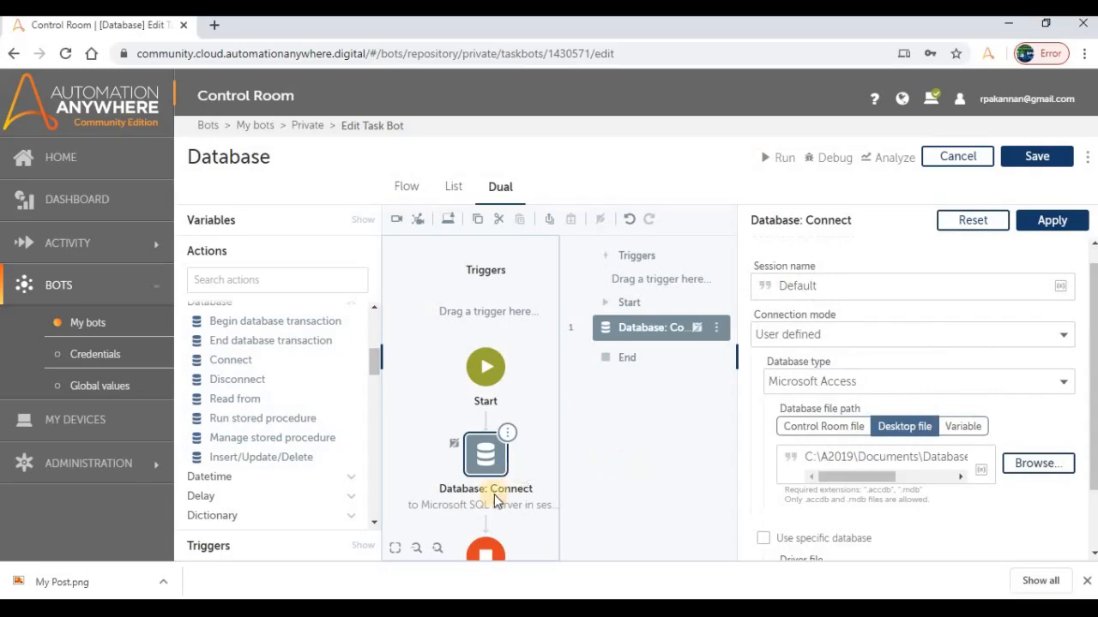
- Reopen the details of the Database: Connect action and apply its Microsoft Access connection settings
left_click(499, 470)
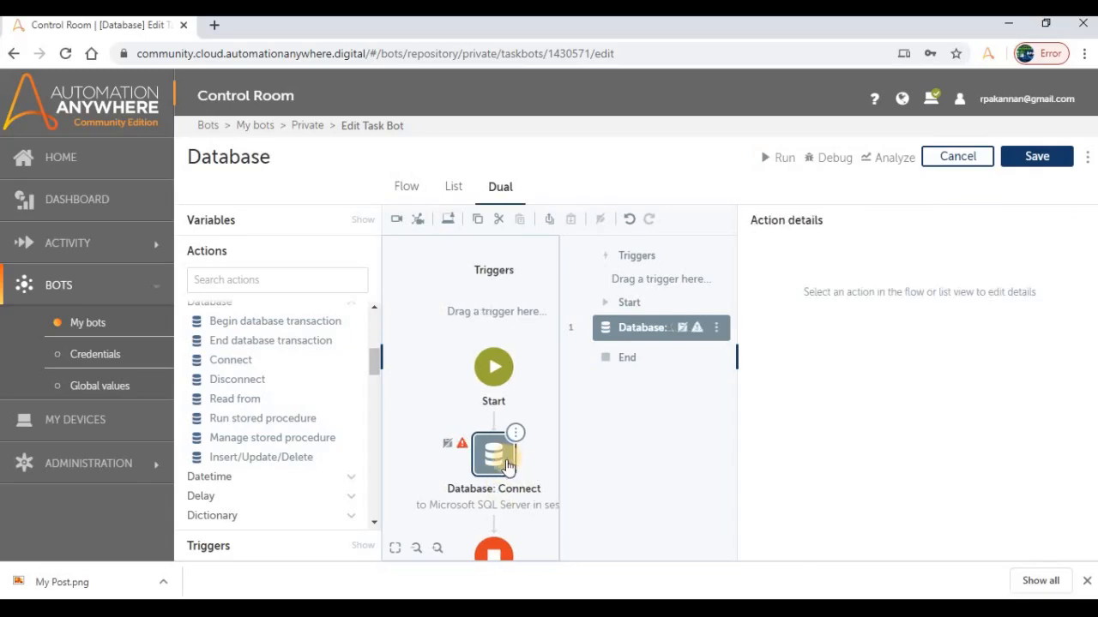
double_click(506, 459)
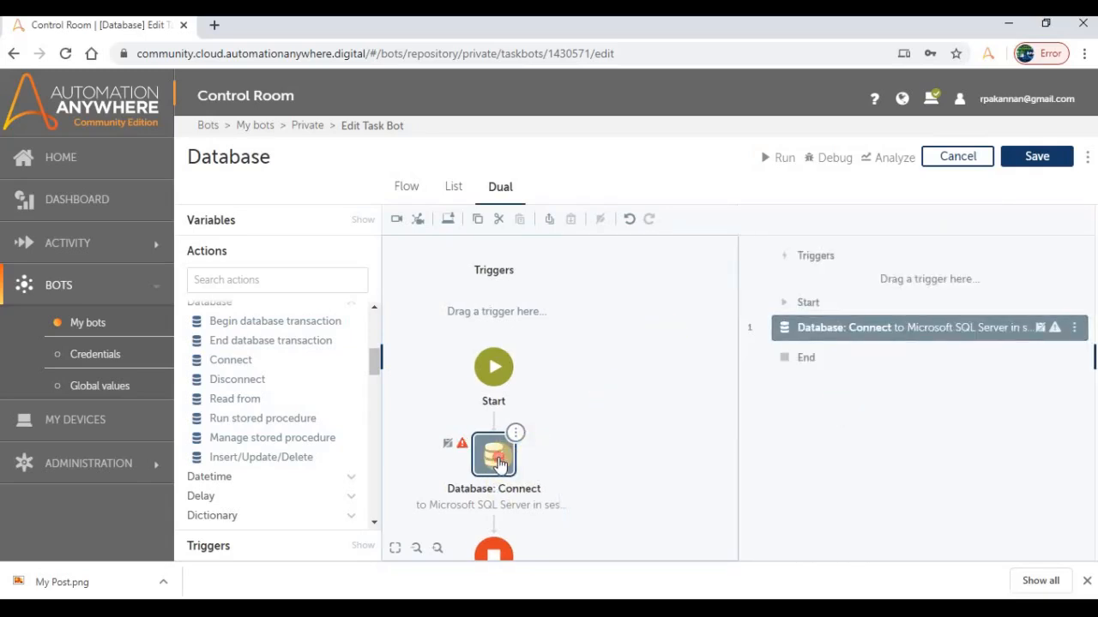
left_click(905, 333)
left_click(1054, 225)
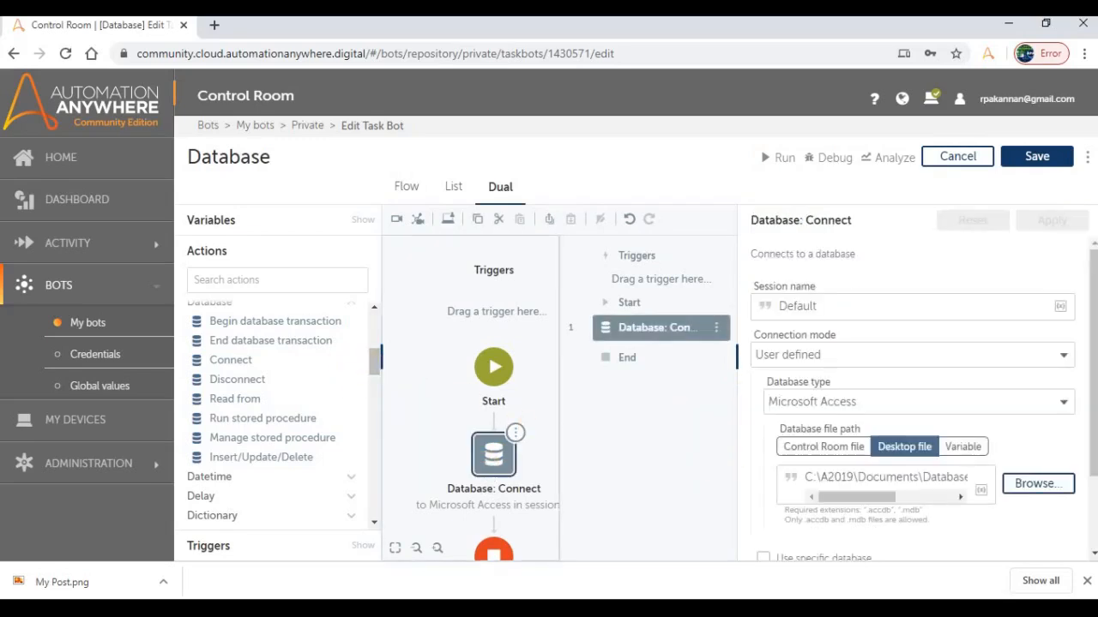
- Switch to Access, open the Test table to view its records, and return to the Control Room in the browser
key("alt+Tab")
double_click(202, 321)
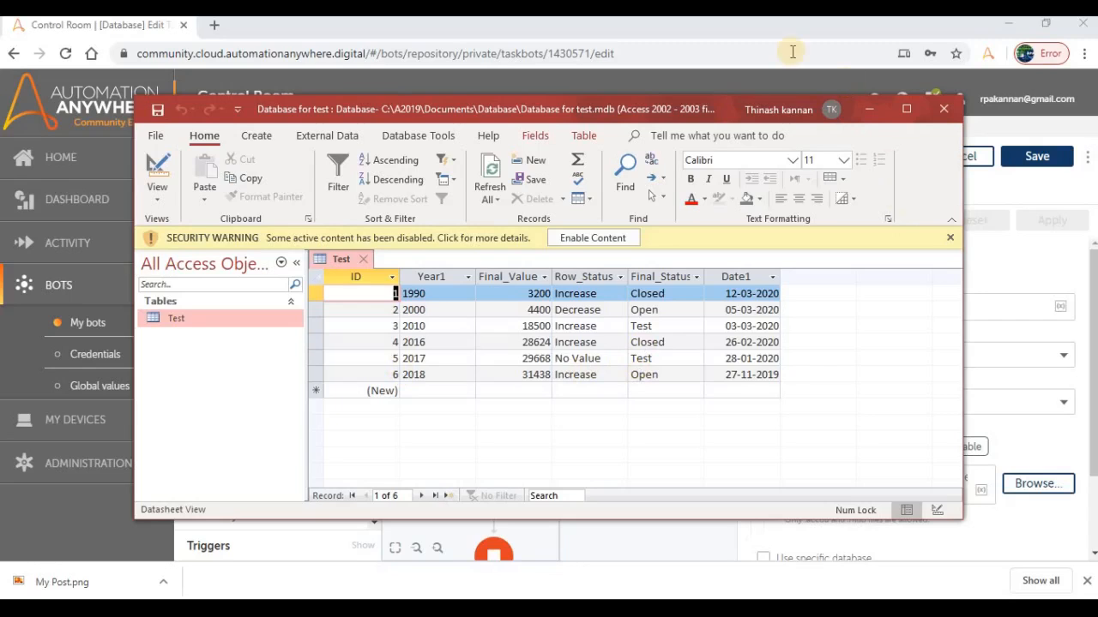
left_click(777, 28)
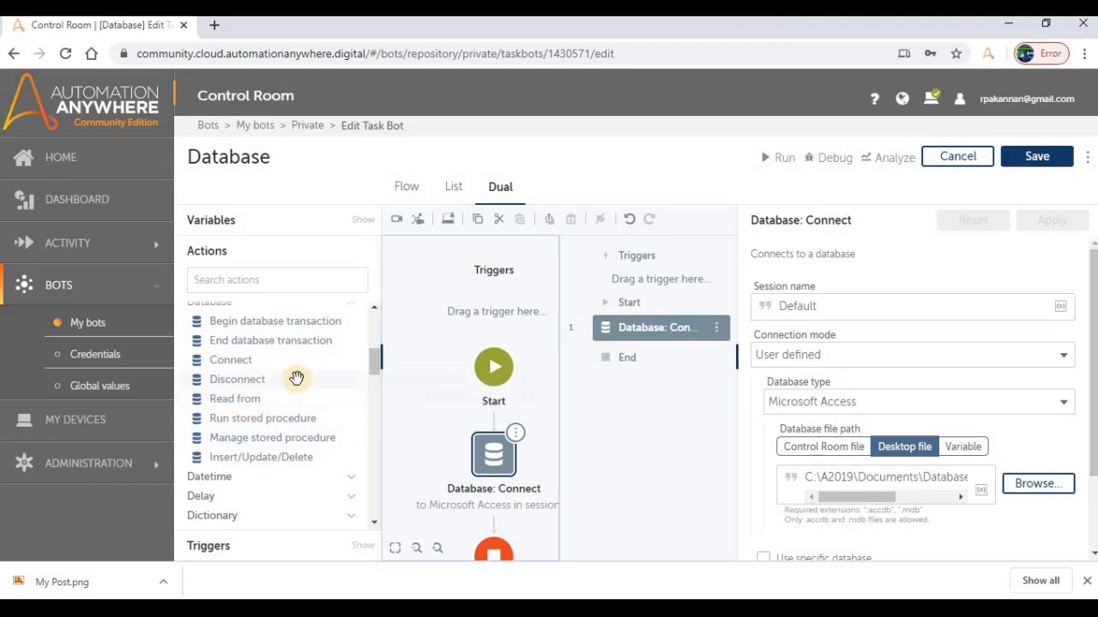
- Add a Database: Read from action after the Connect action and open its details, keeping the Default session
left_click_drag(230, 399, 540, 495)
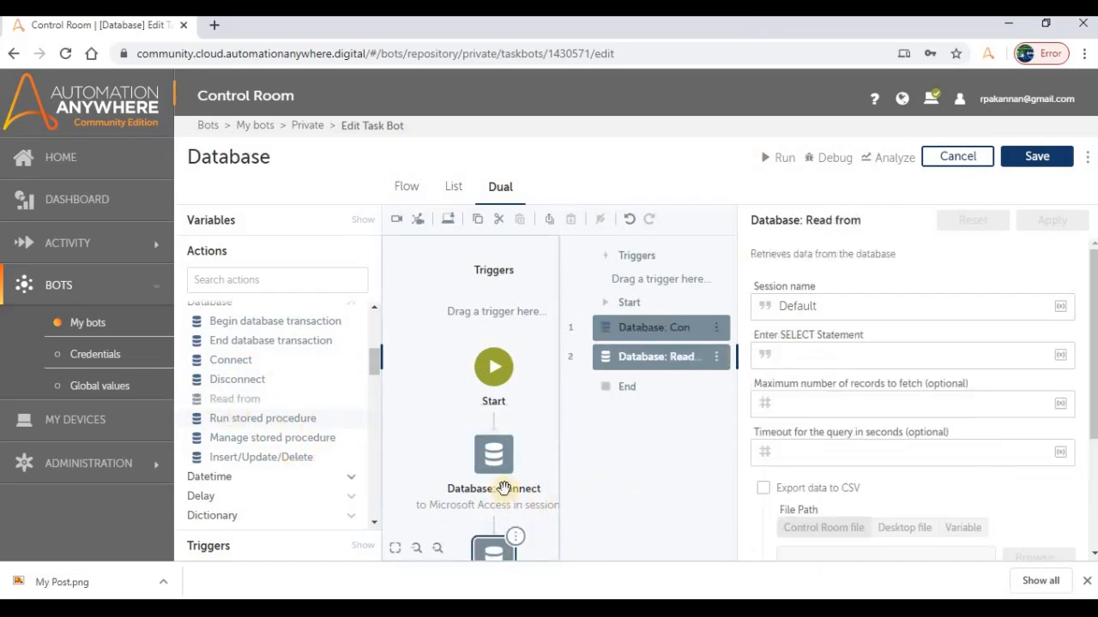
scroll(509, 409, "down", 2)
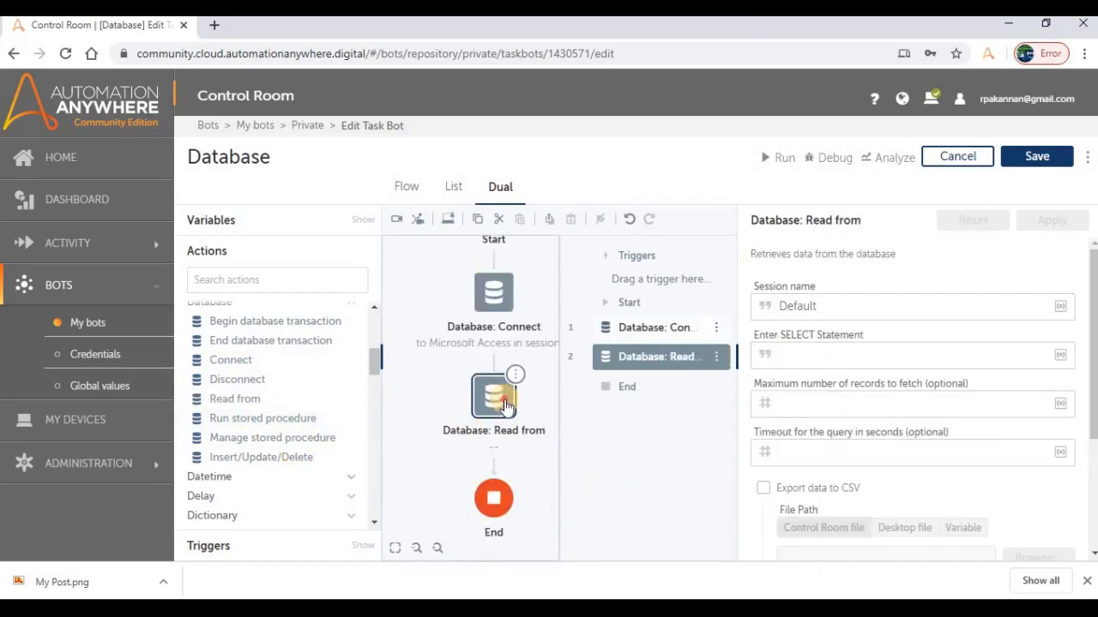
left_click(505, 403)
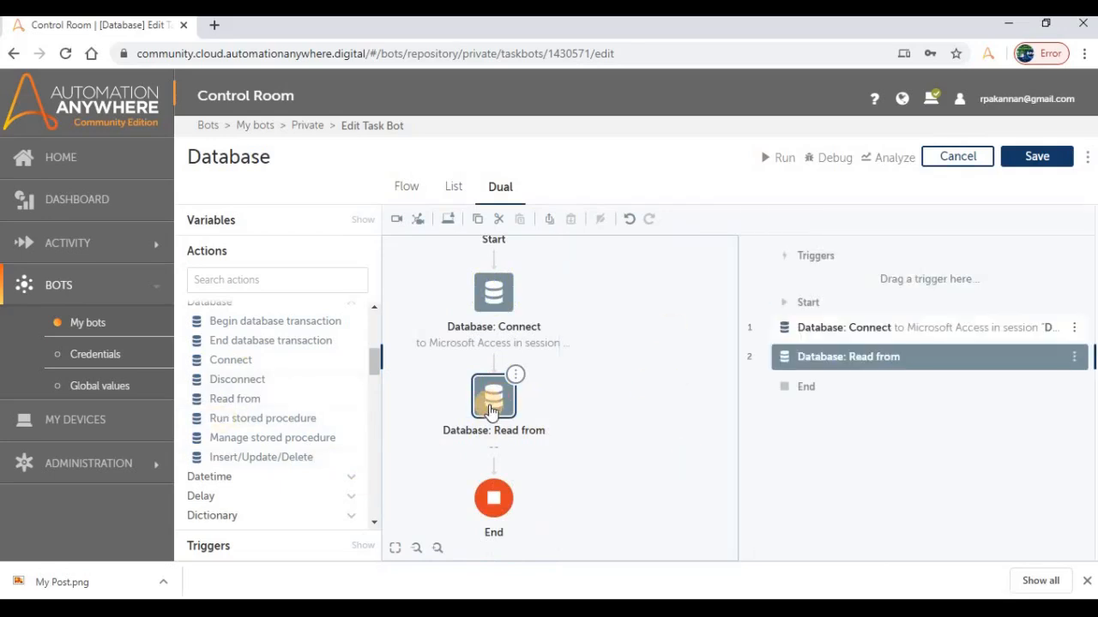
left_click(491, 412)
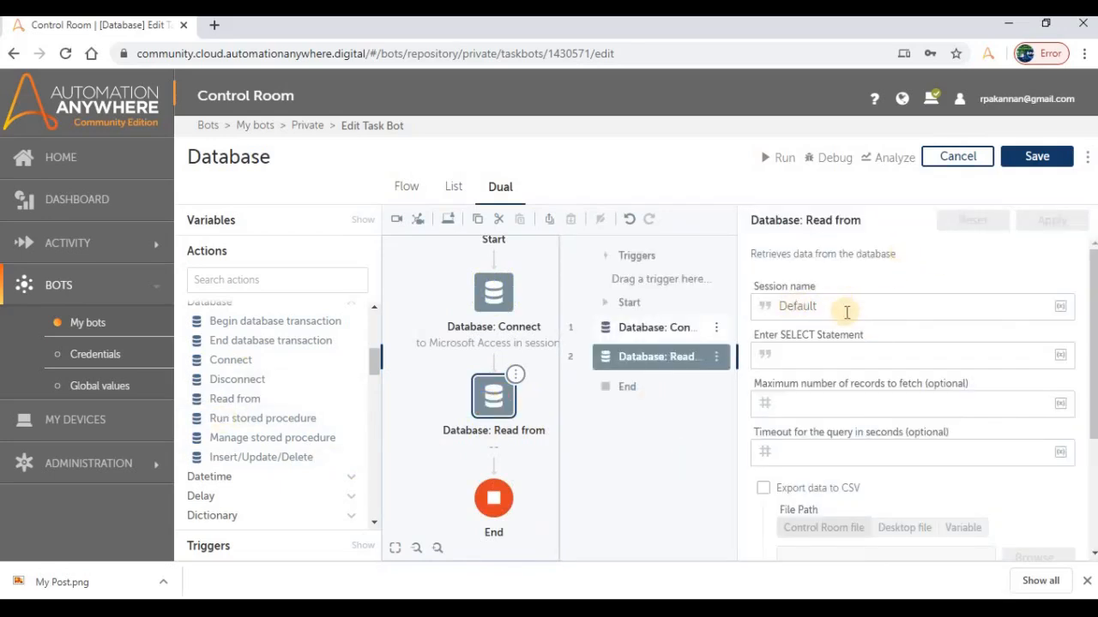
left_click(494, 299)
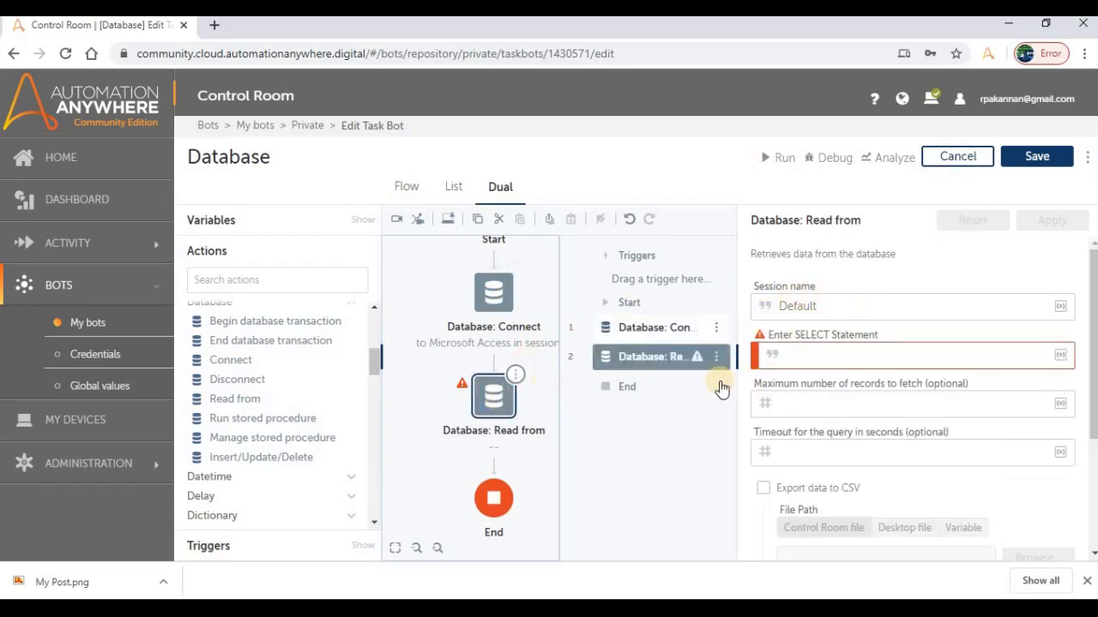
- Switch to PowerPoint and examine the SELECT, COUNT, INSERT and UPDATE statements on the Basic SQL Queries slide, checking the Test table in Access
left_click(970, 348)
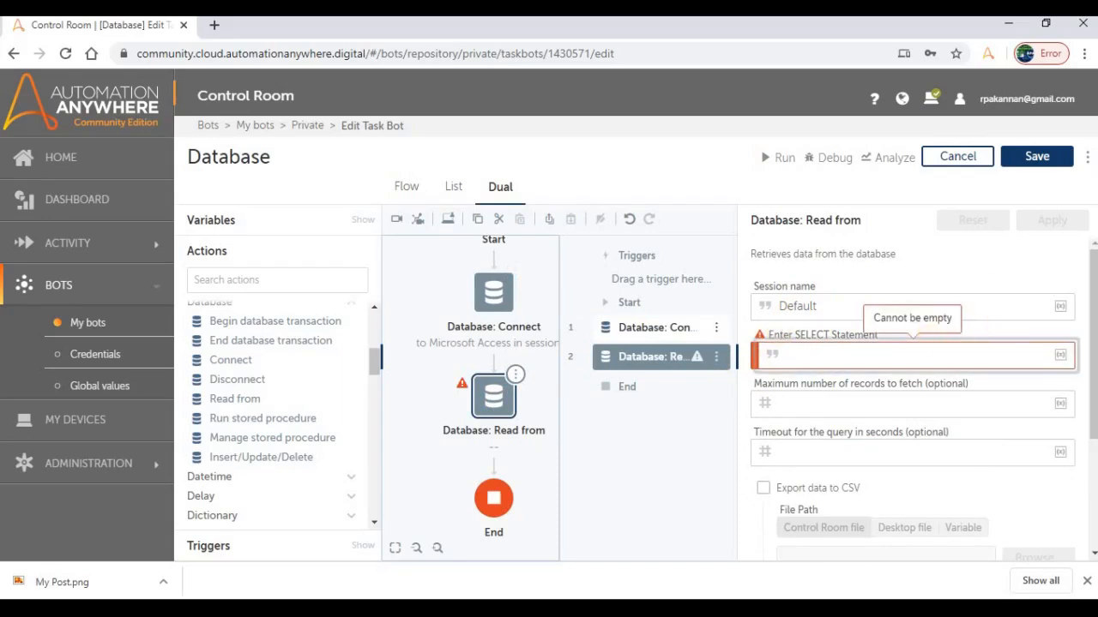
left_click(654, 608)
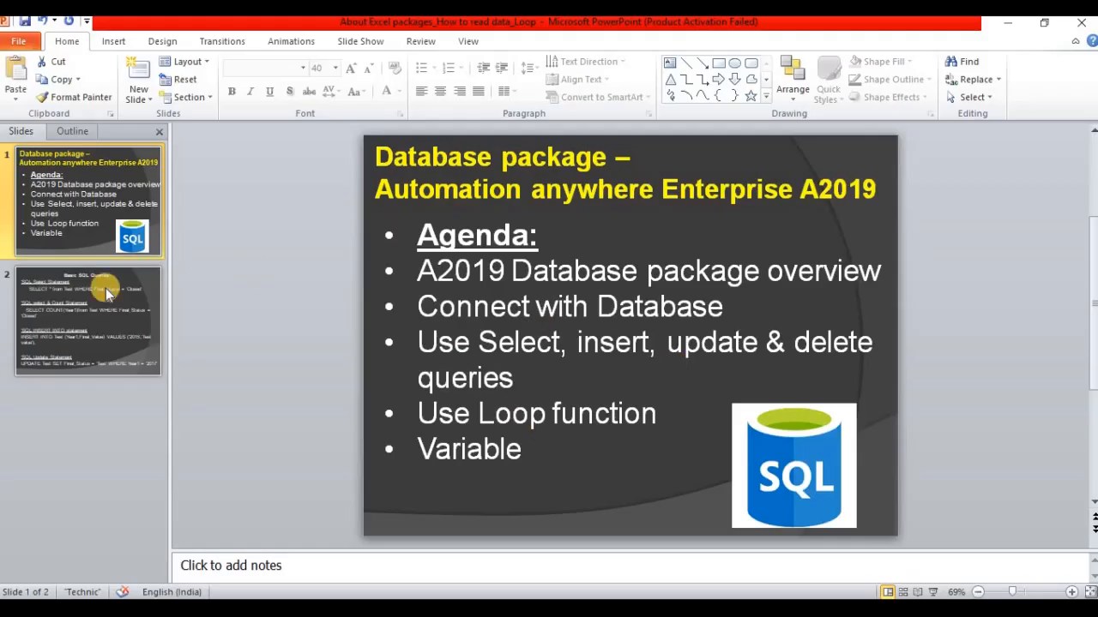
left_click(79, 319)
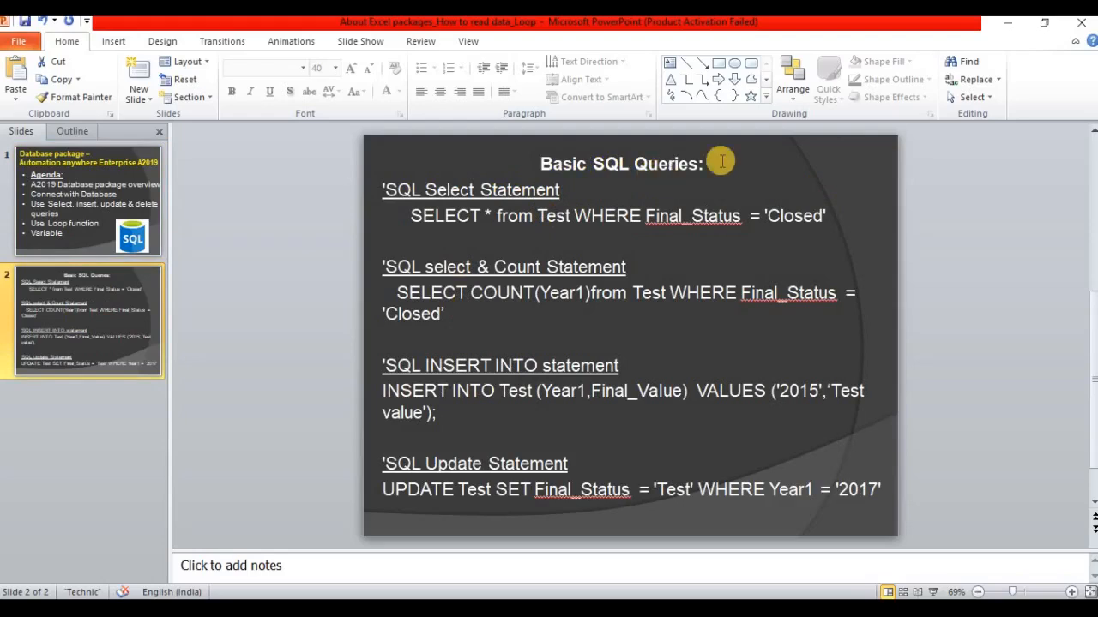
left_click(496, 310)
left_click_drag(495, 311, 399, 272)
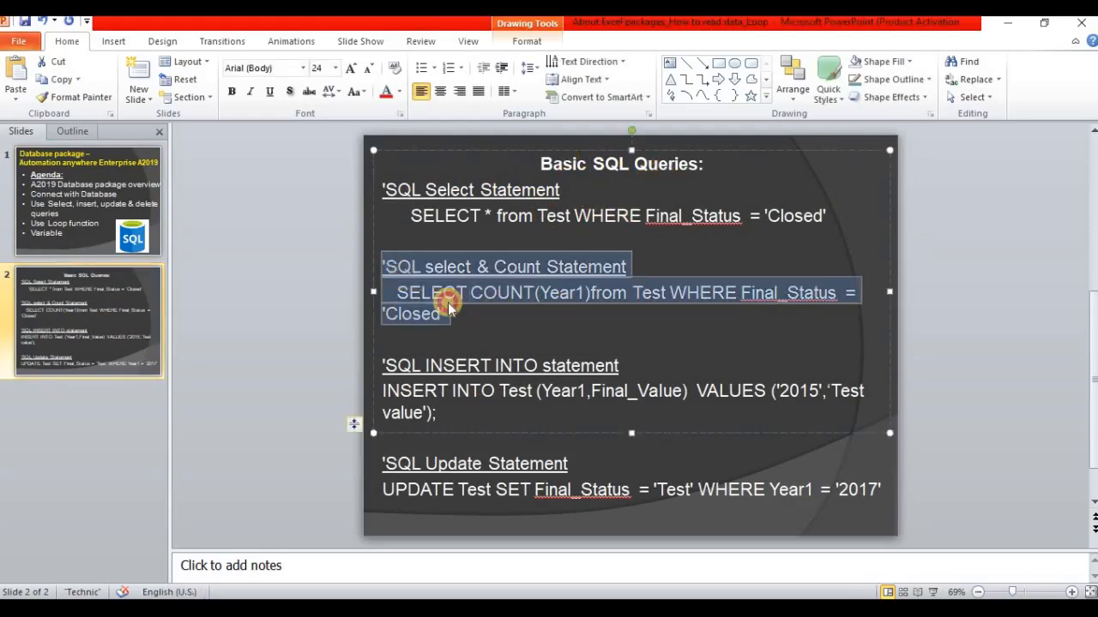
left_click_drag(470, 414, 412, 380)
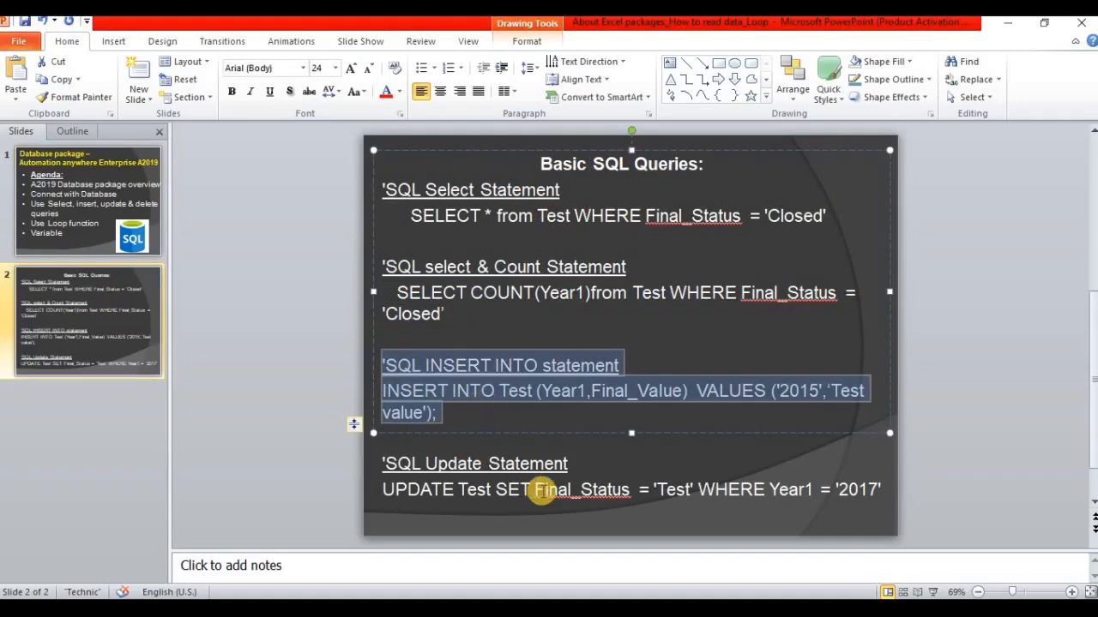
left_click_drag(649, 489, 379, 458)
left_click(537, 307)
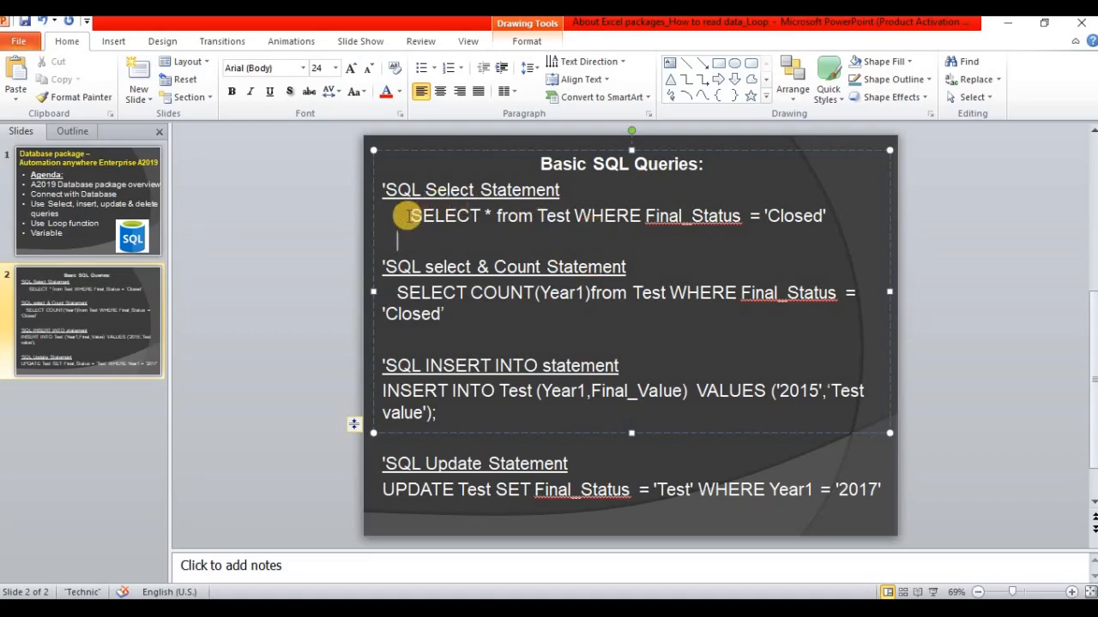
left_click_drag(411, 216, 572, 216)
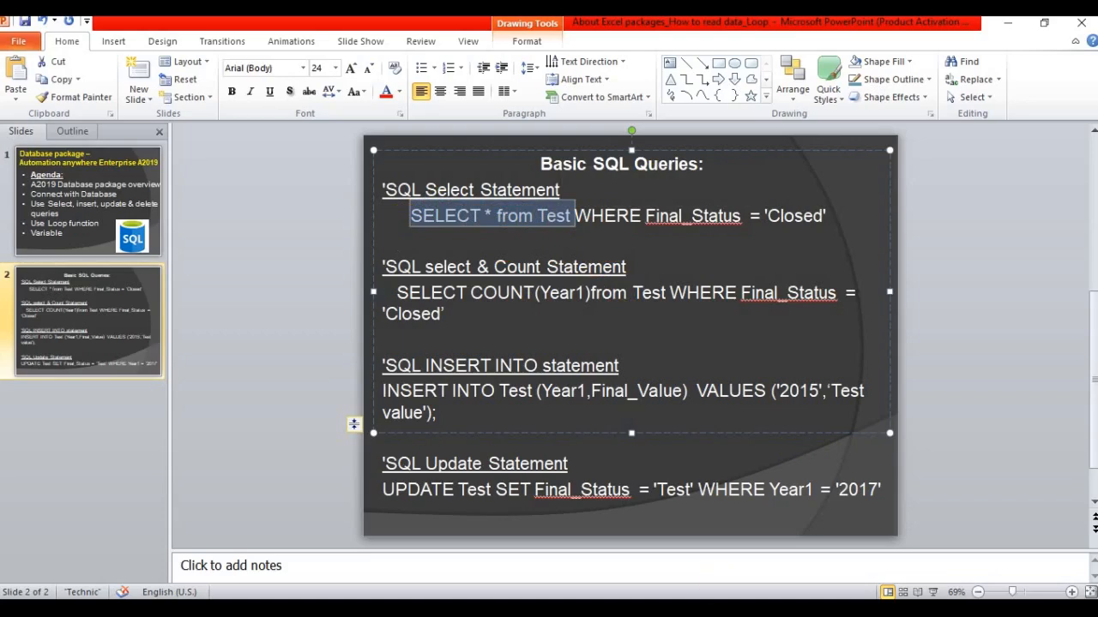
key("alt+Tab")
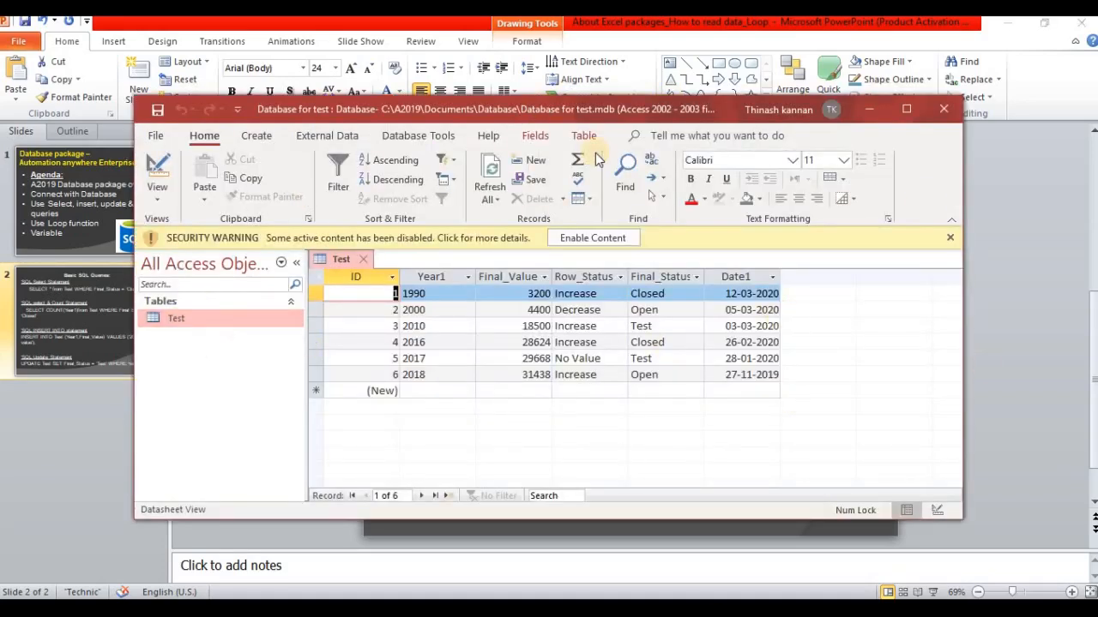
left_click(1000, 392)
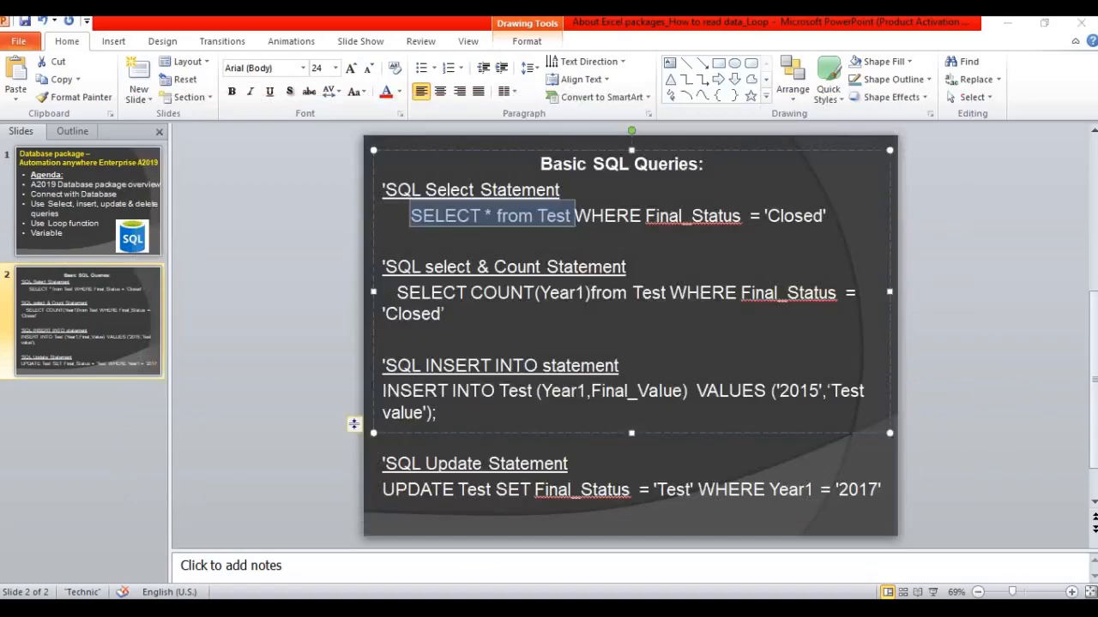
- Return to the Control Room and enter the Read from action's SELECT statement as "Select * from Test"
key("alt+Tab")
left_click(790, 359)
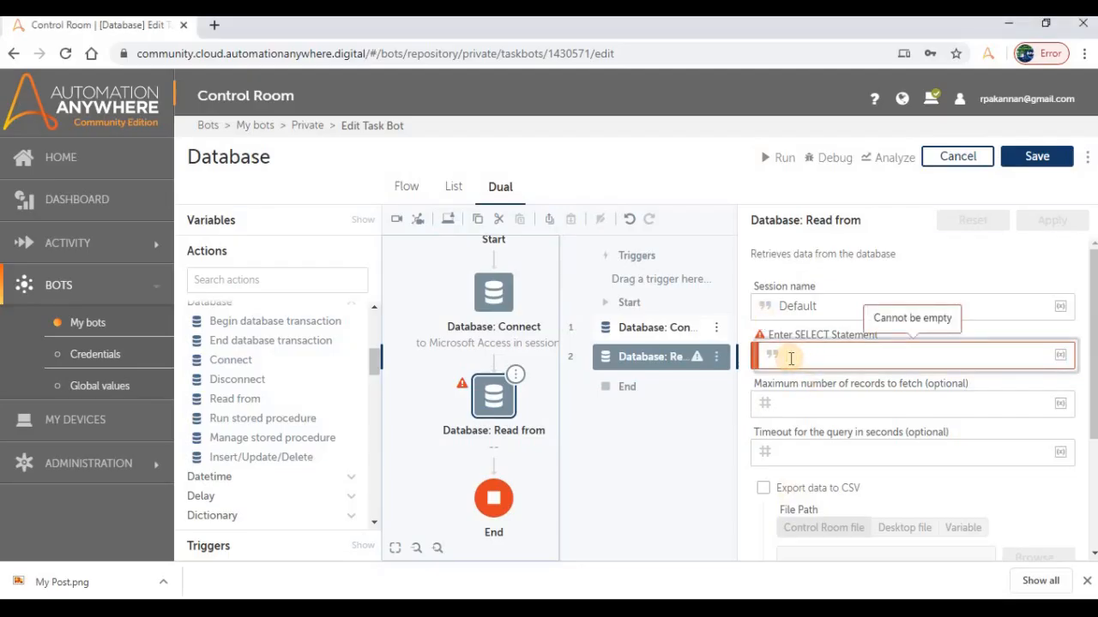
type("Sele")
type("ct ")
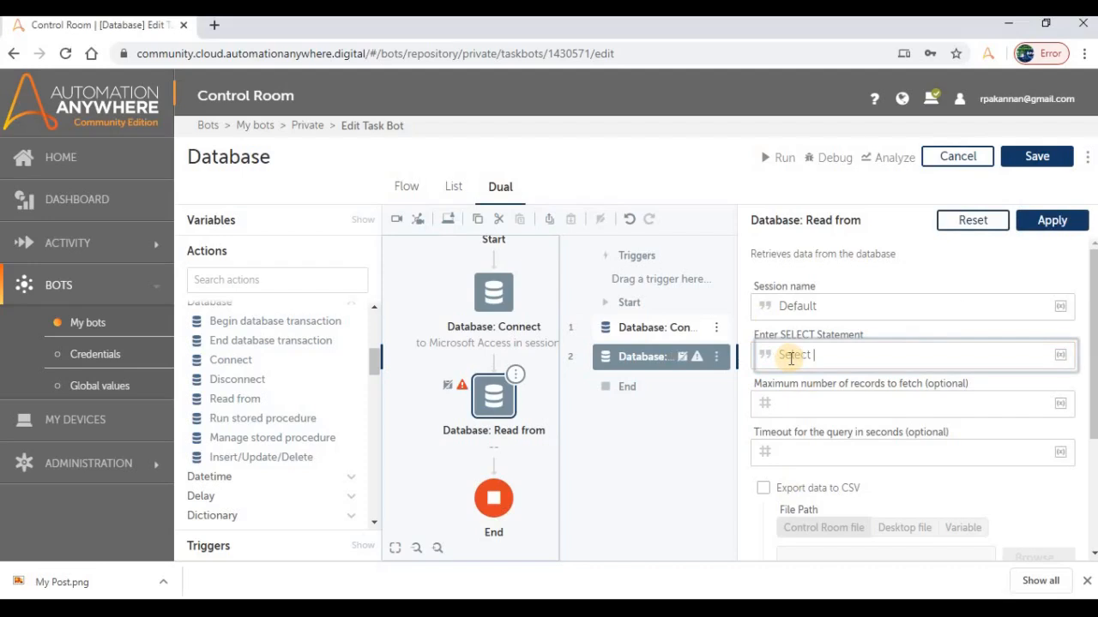
type("* from Tedst")
key("BackSpace")
key("BackSpace")
key("BackSpace")
type("st")
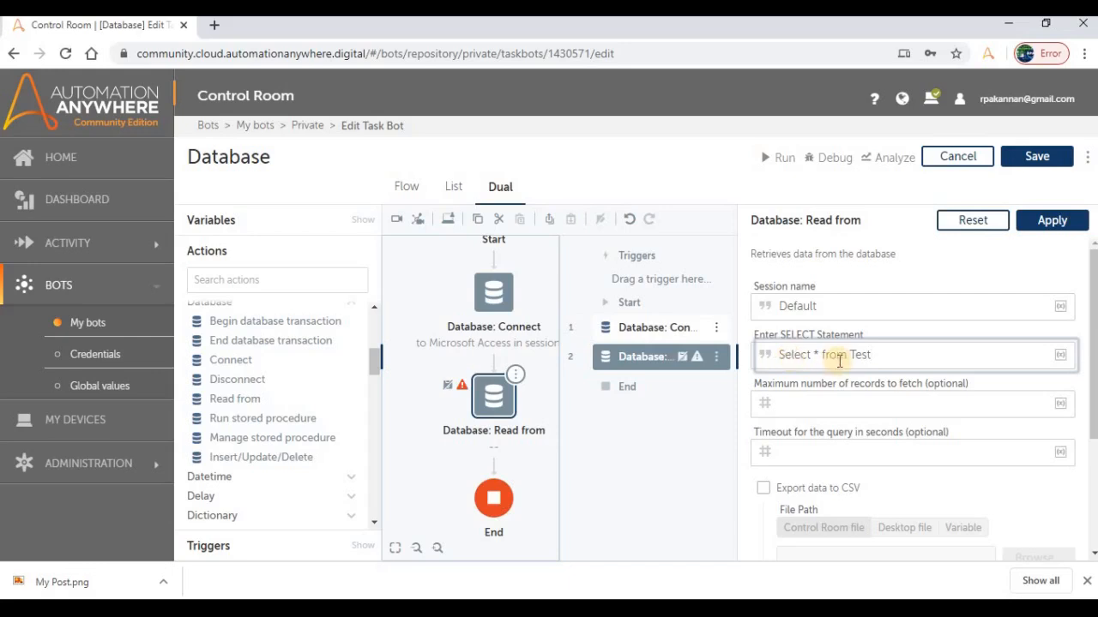
left_click(833, 403)
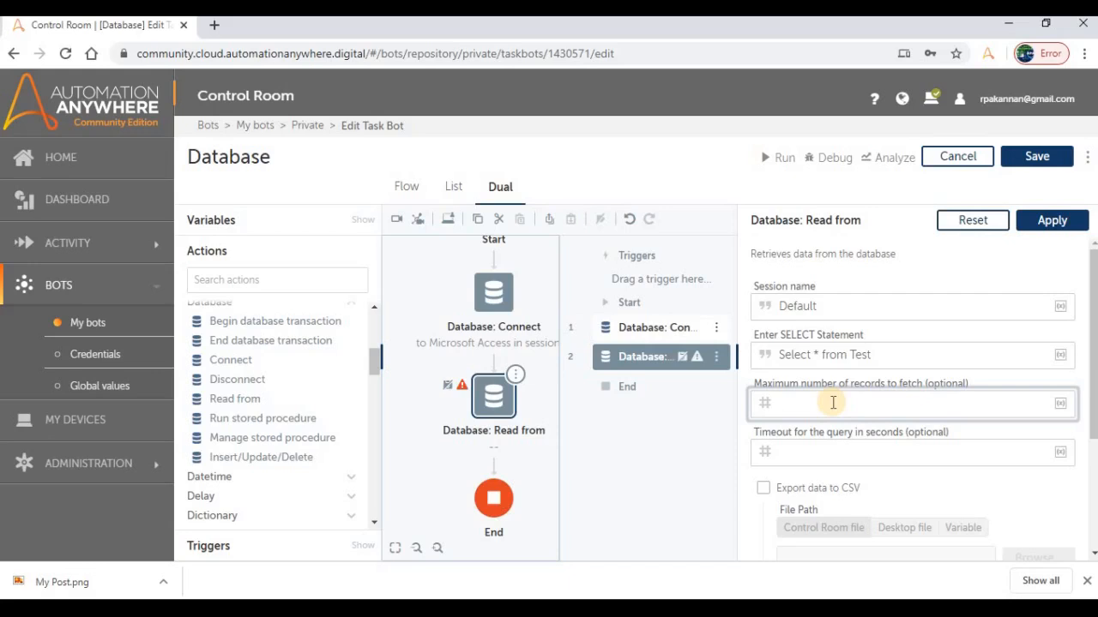
left_click(823, 450)
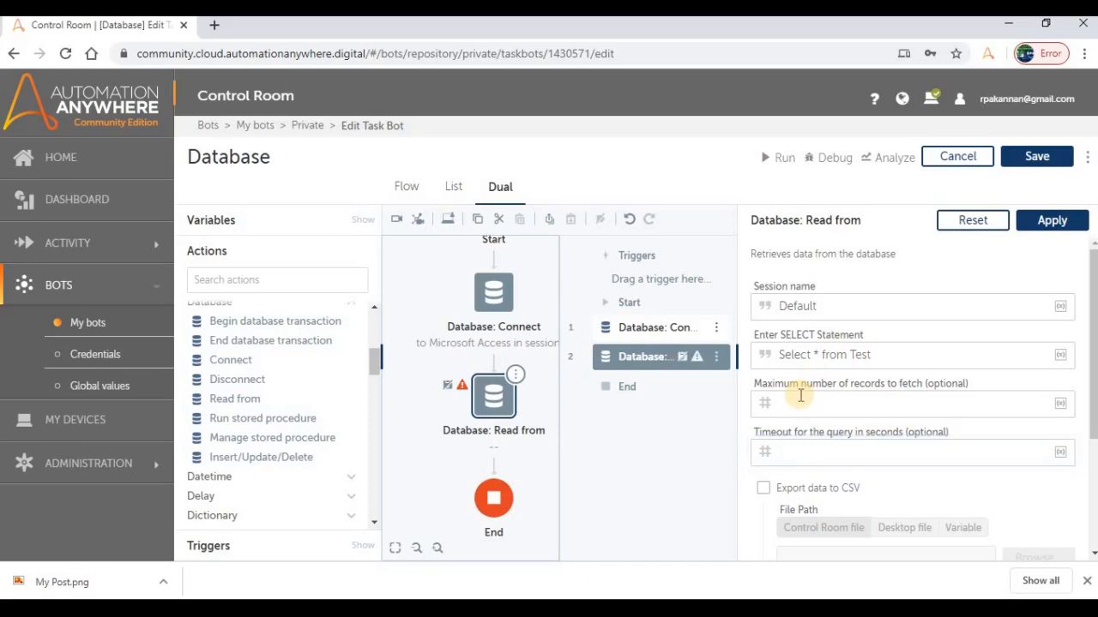
left_click(849, 404)
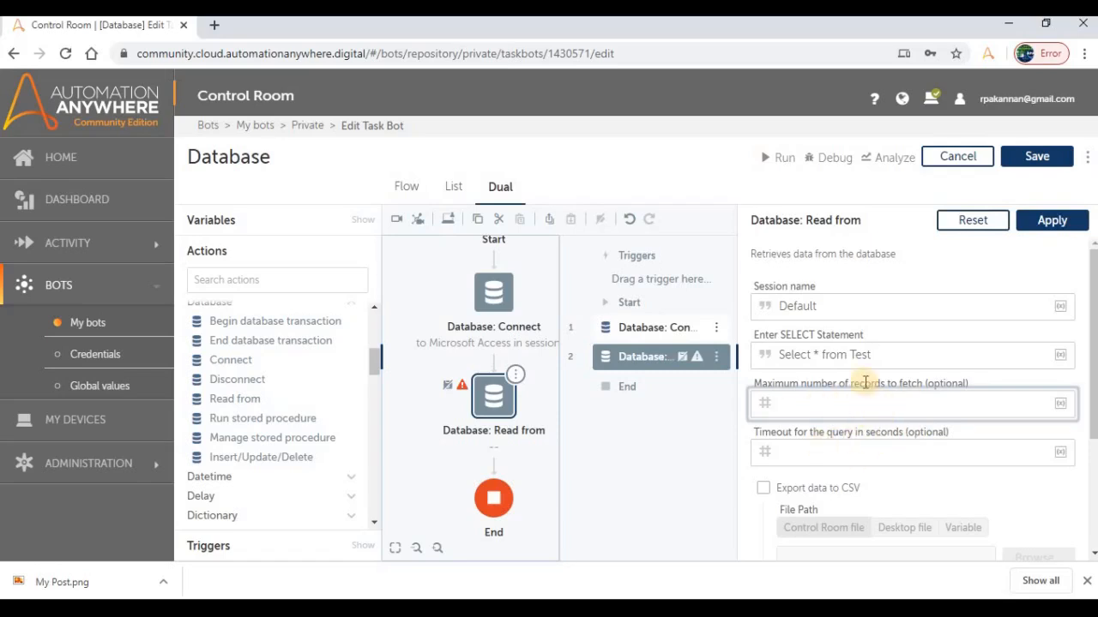
left_click(834, 451)
scroll(857, 446, "down", 2)
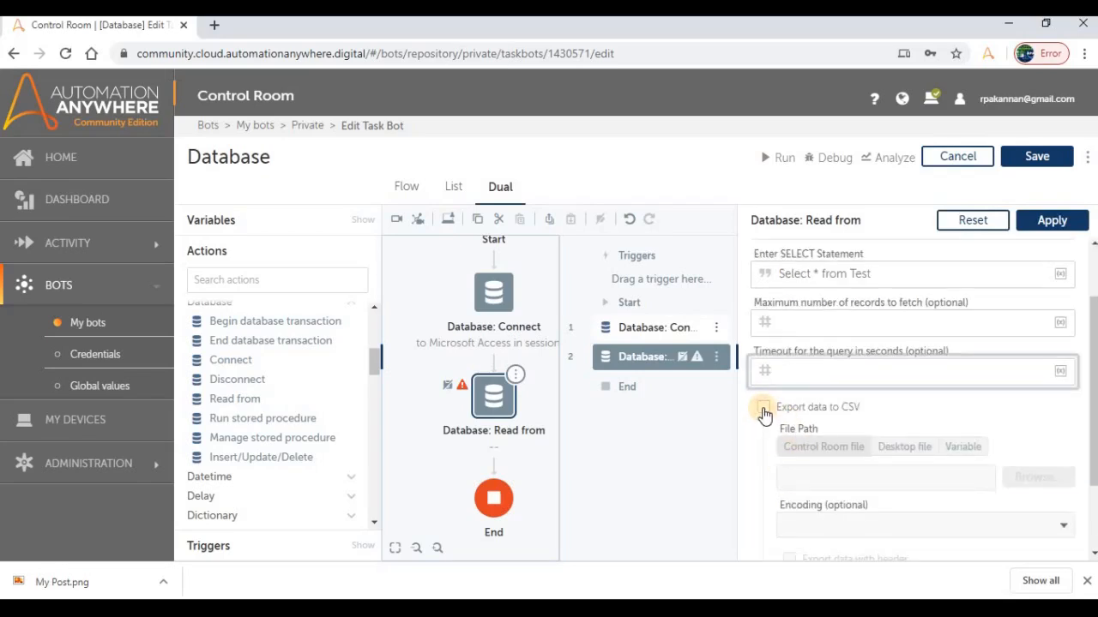
left_click(763, 411)
left_click(763, 410)
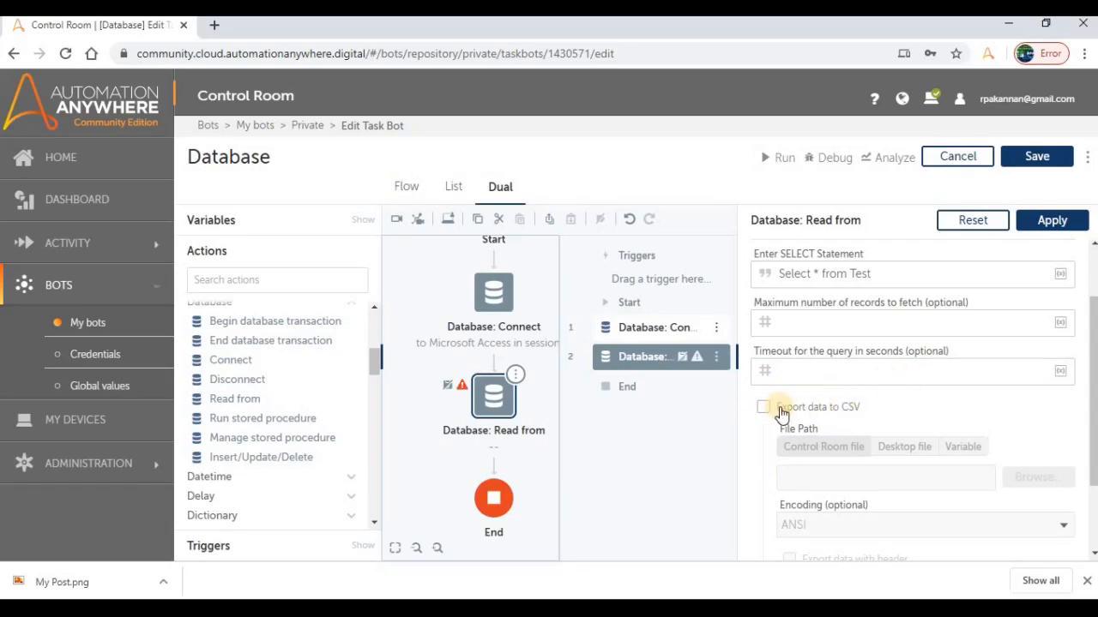
left_click(766, 415)
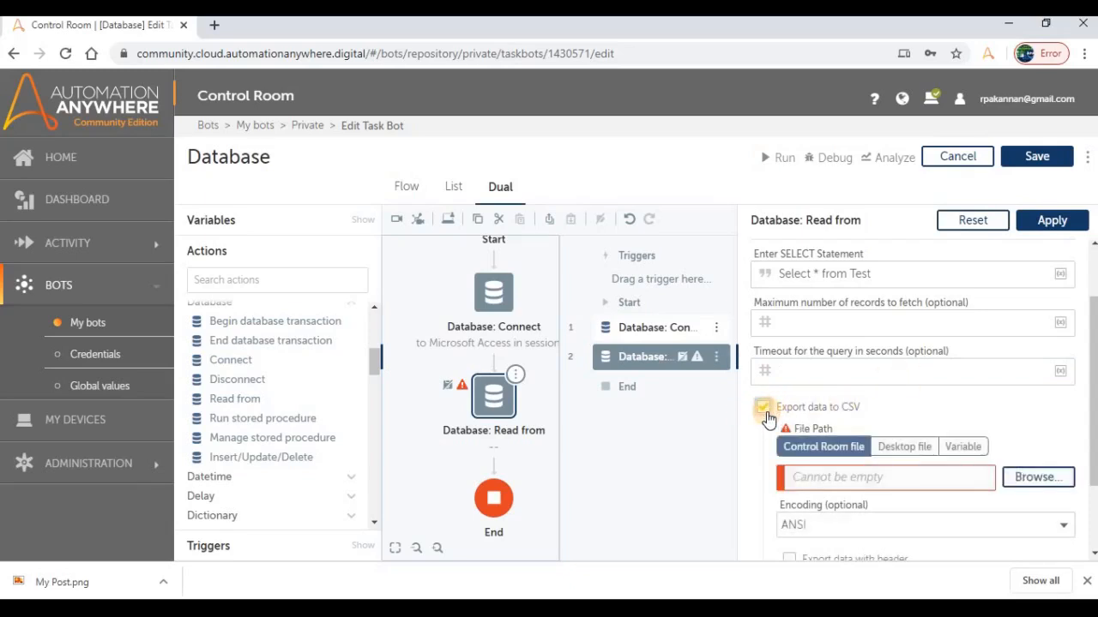
left_click(904, 448)
left_click(1034, 477)
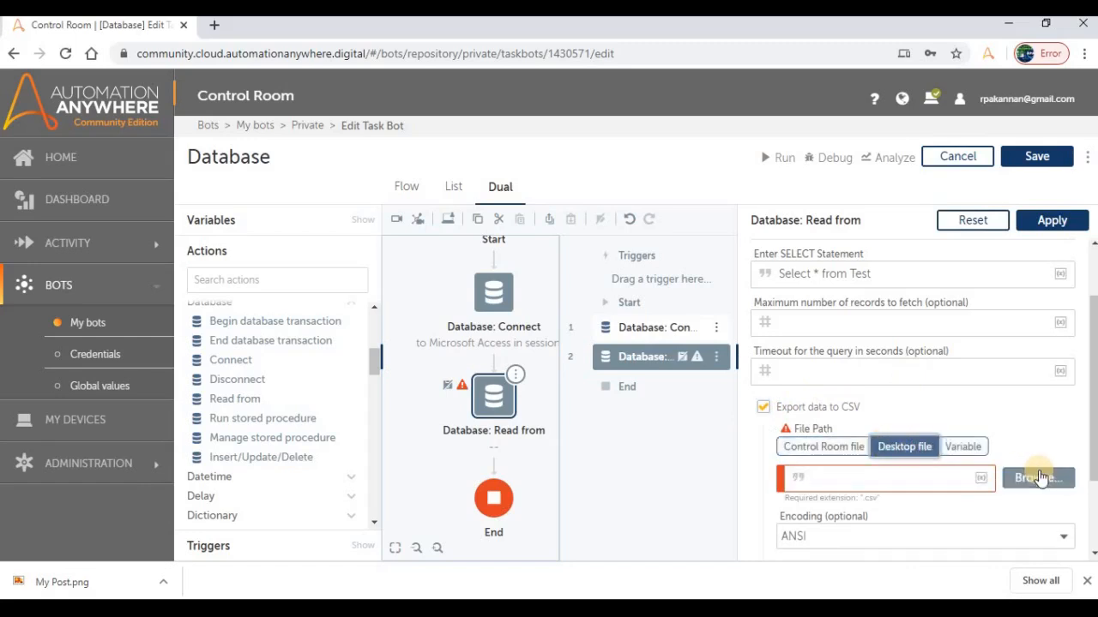
left_click(765, 409)
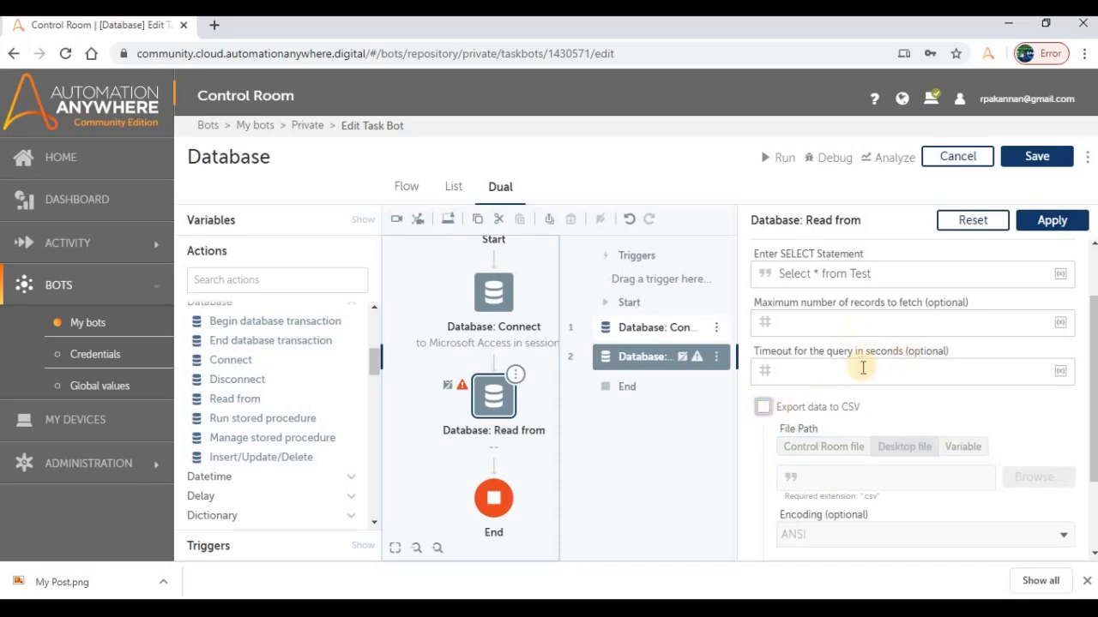
- Apply the Read from action's settings without CSV export, and reopen the action to review its session name and SELECT statement
scroll(875, 406, "down", 1)
scroll(867, 409, "down", 1)
scroll(892, 313, "up", 3)
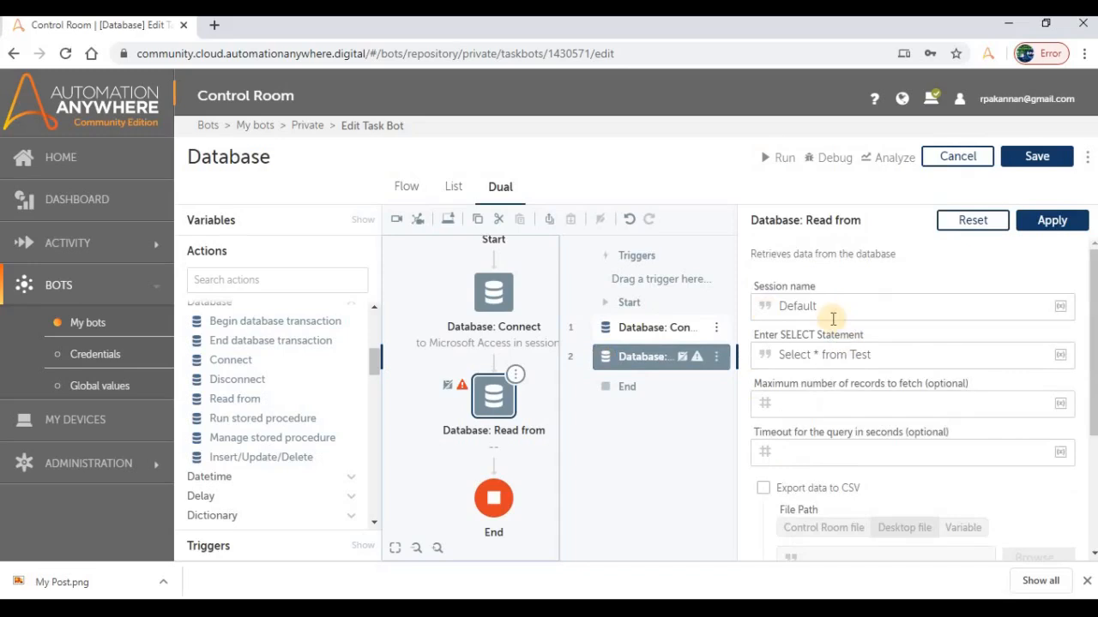
left_click(1048, 223)
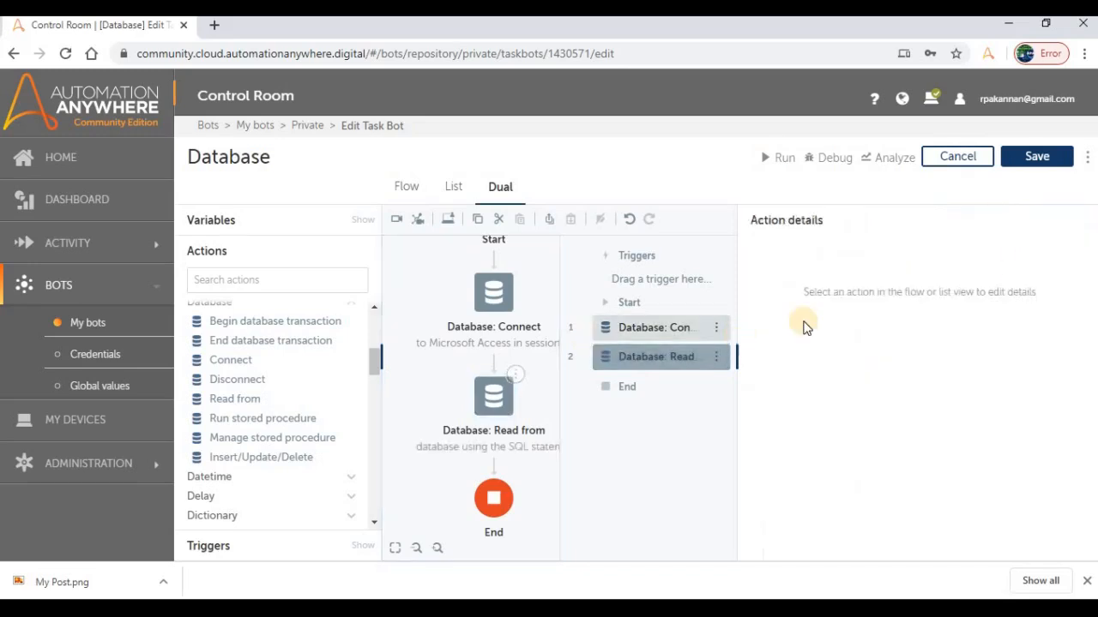
left_click(478, 410)
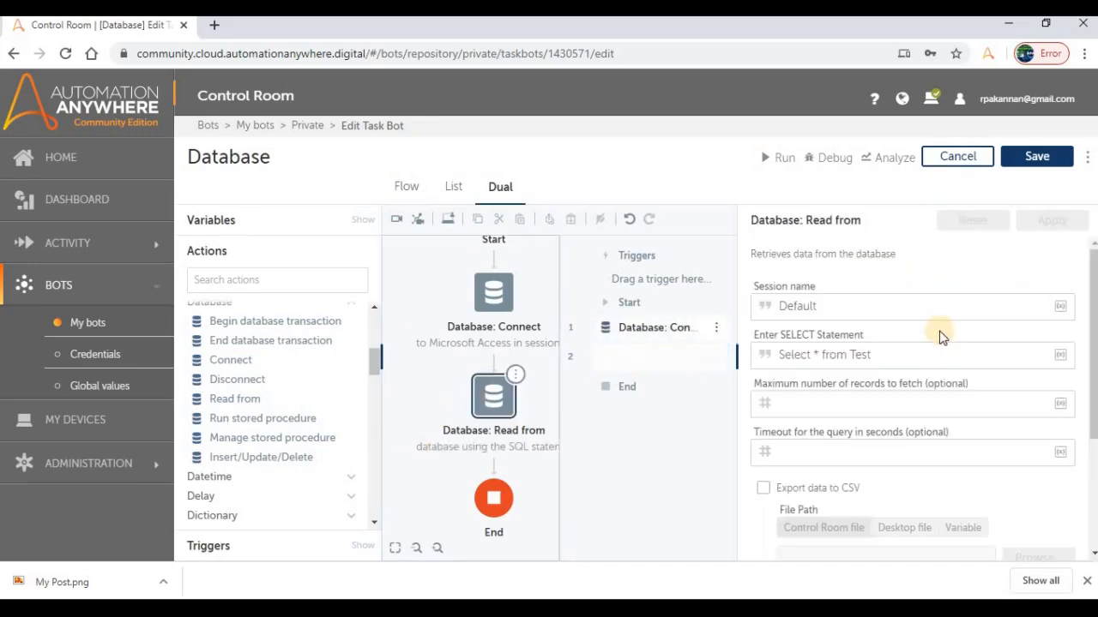
left_click_drag(844, 310, 776, 308)
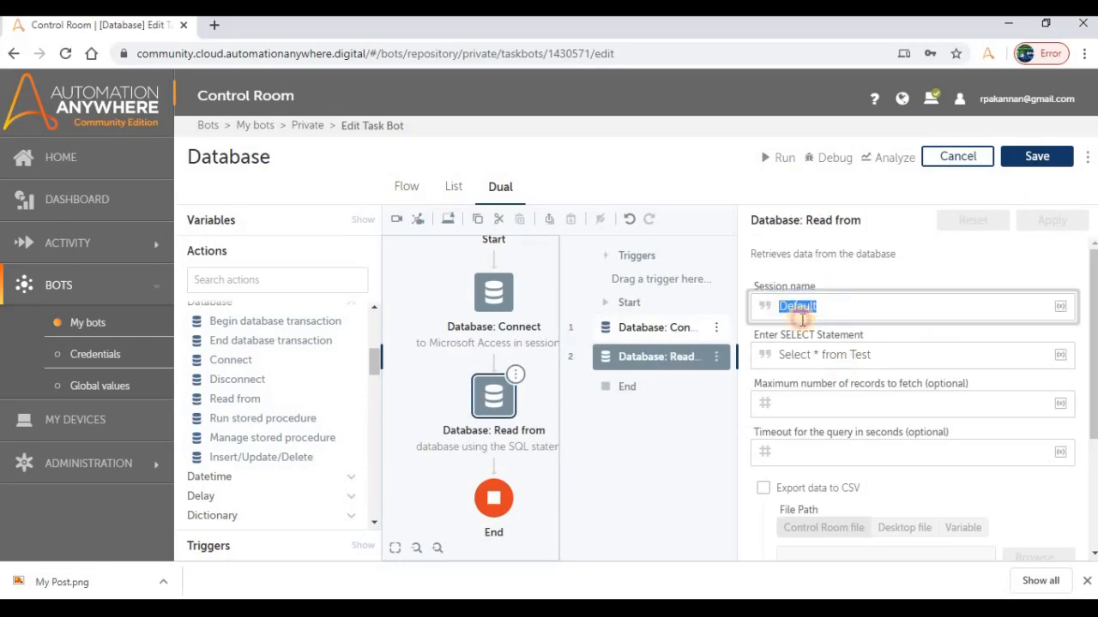
left_click(828, 355)
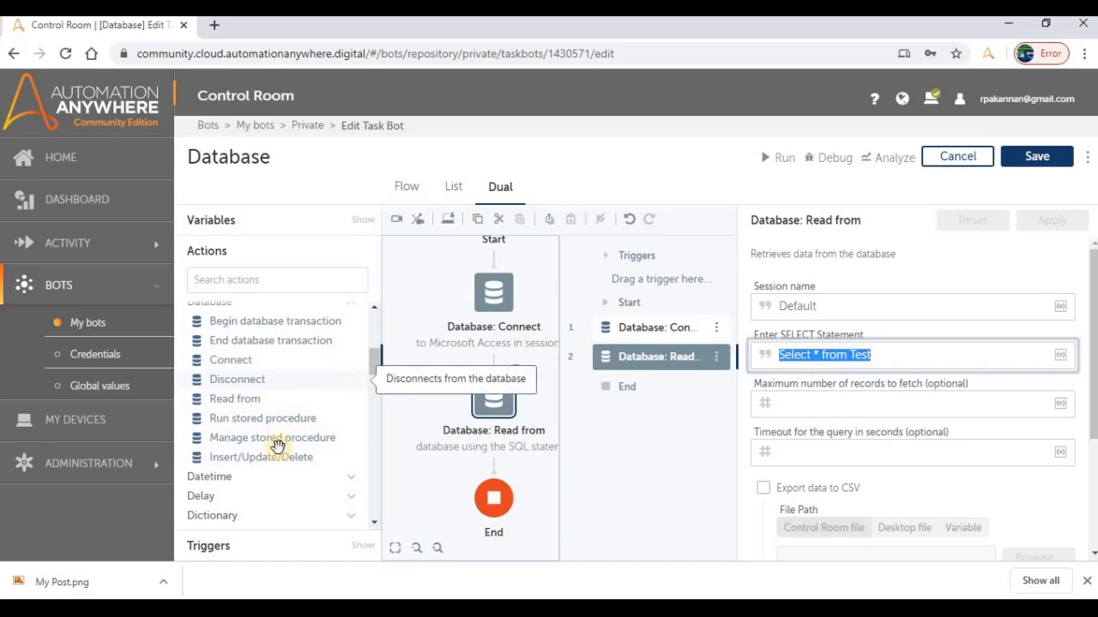
- Find the Loop action and add it to the flow directly after the Database: Read from action
scroll(269, 401, "down", 2)
left_click(280, 282)
type("loop")
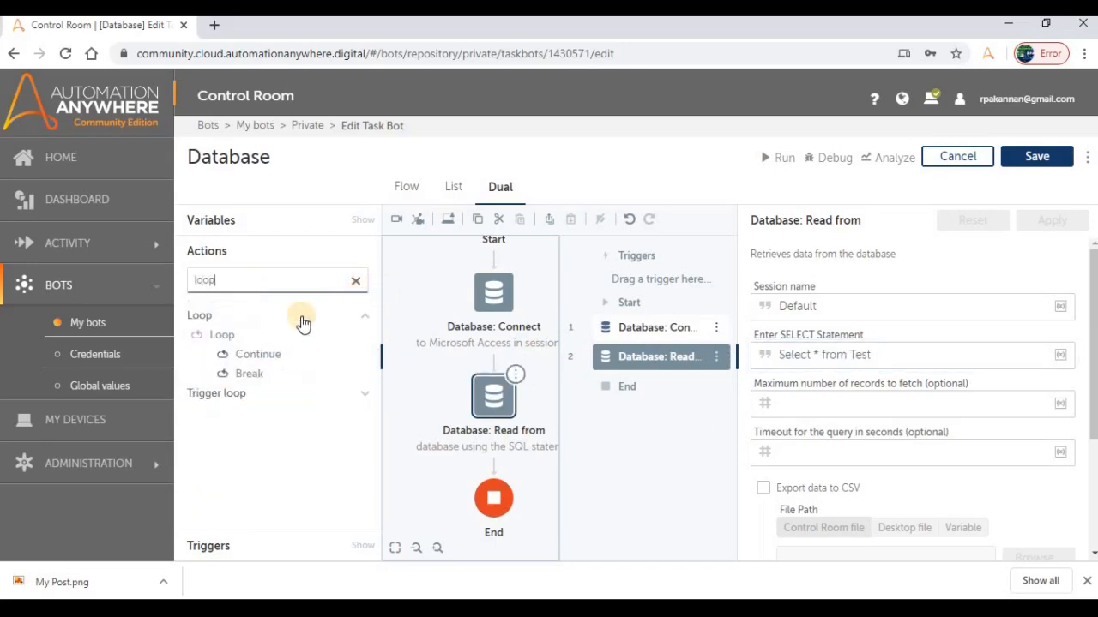
left_click_drag(220, 338, 285, 392)
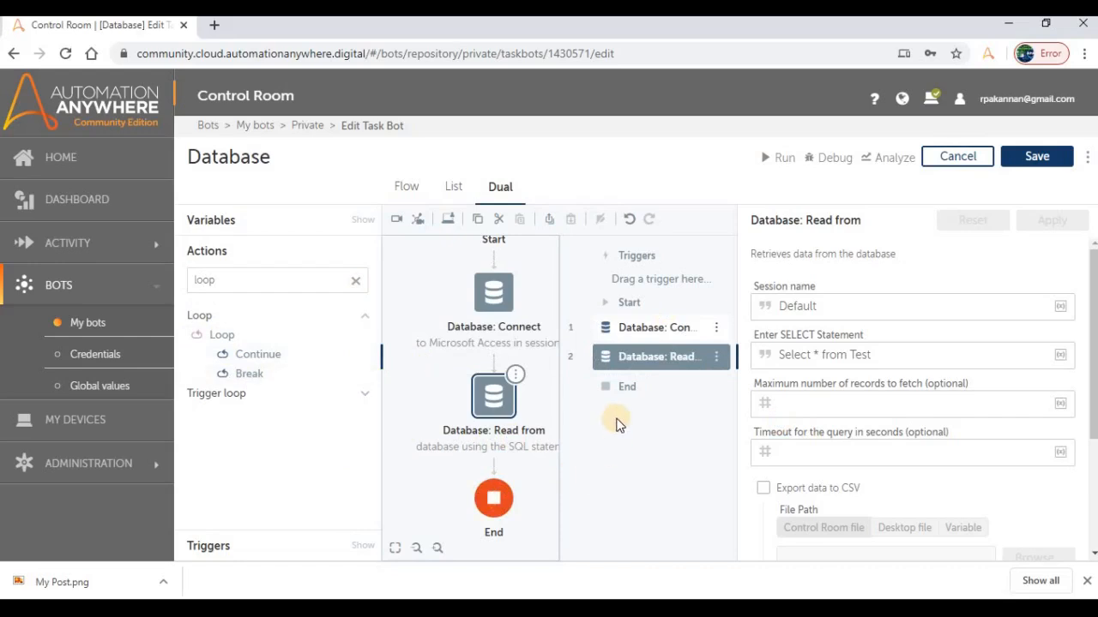
left_click_drag(223, 337, 506, 481)
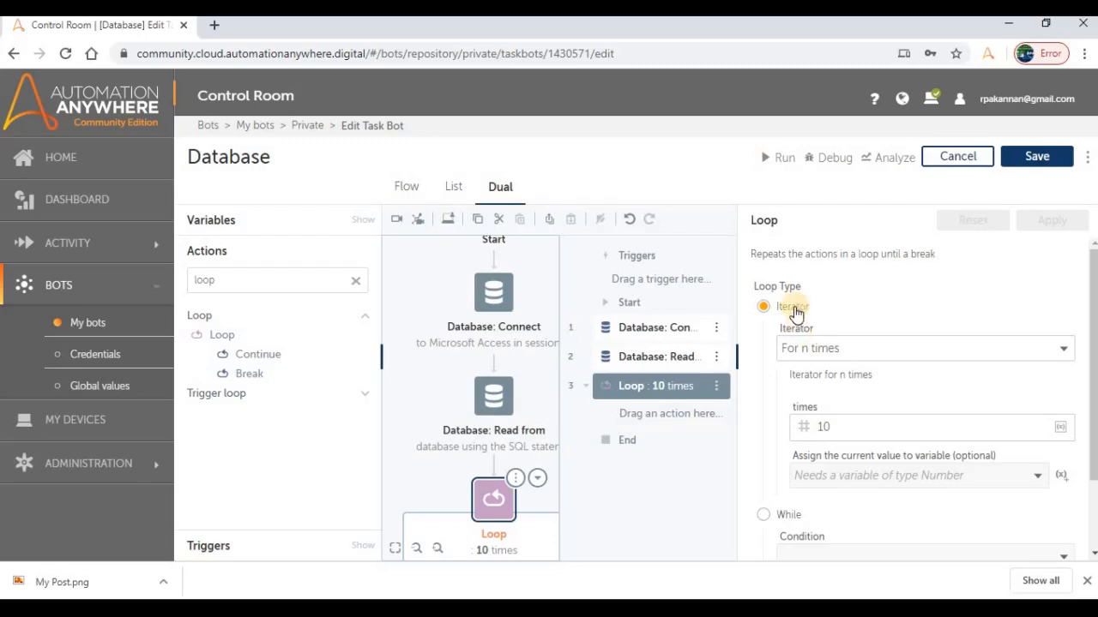
- Set the loop's iterator to "For each row in a SQL query dataset", keeping the Default session
left_click(903, 350)
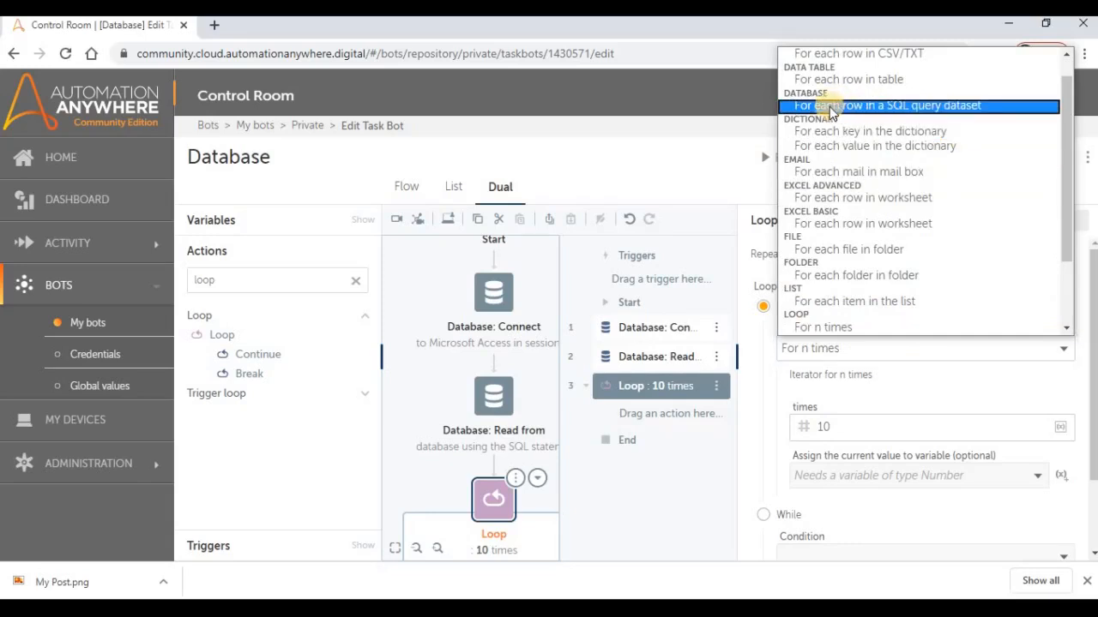
left_click(968, 110)
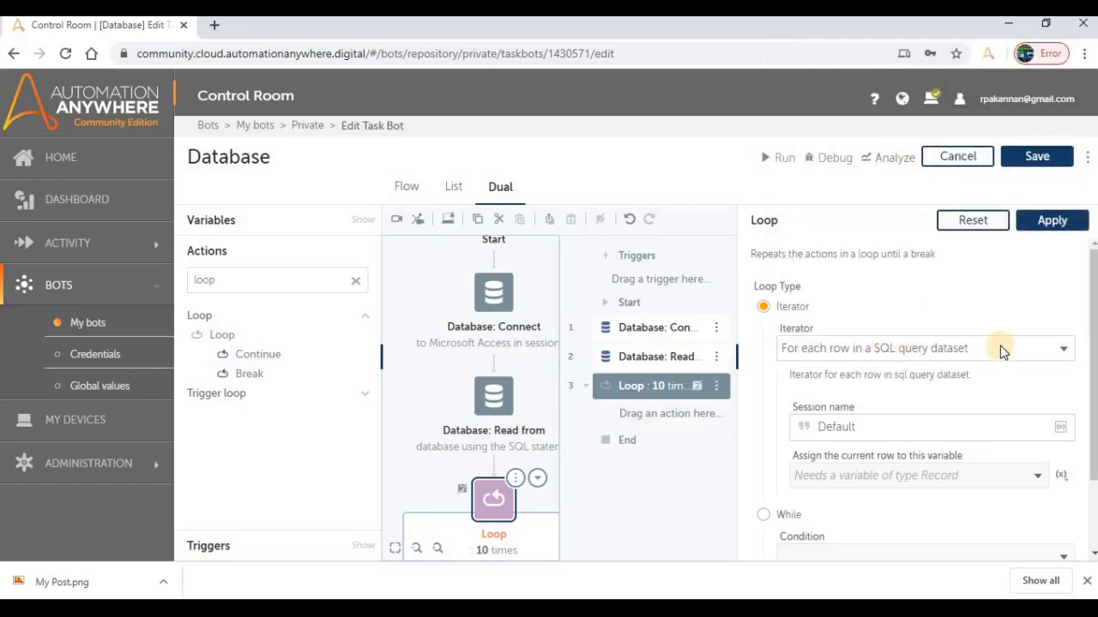
left_click_drag(870, 432, 813, 427)
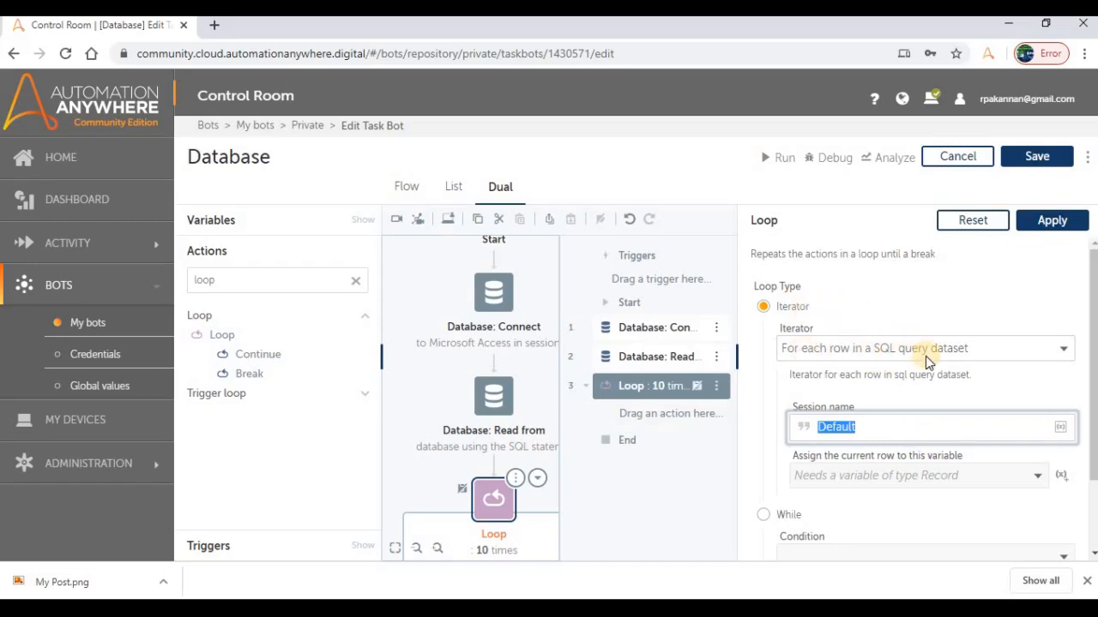
left_click(900, 422)
scroll(849, 442, "down", 1)
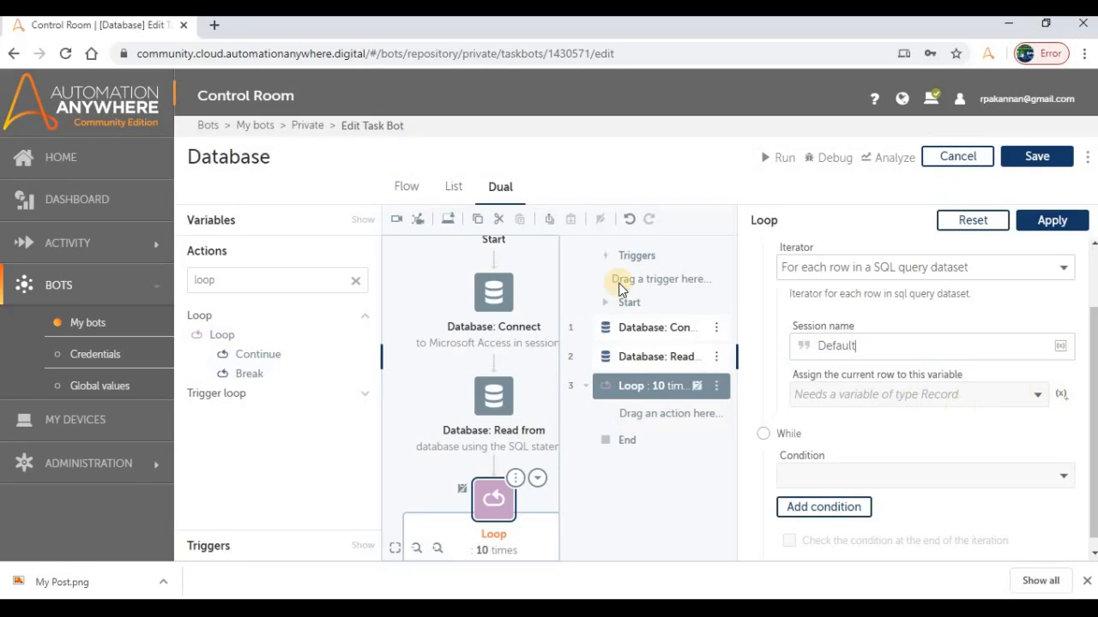
left_click(233, 226)
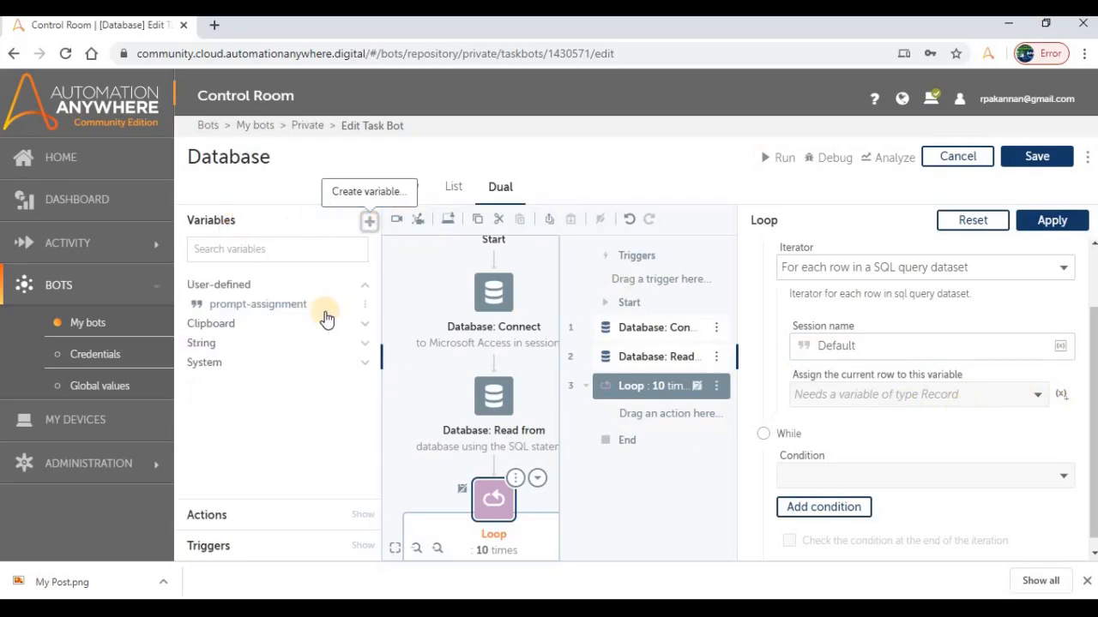
left_click(369, 221)
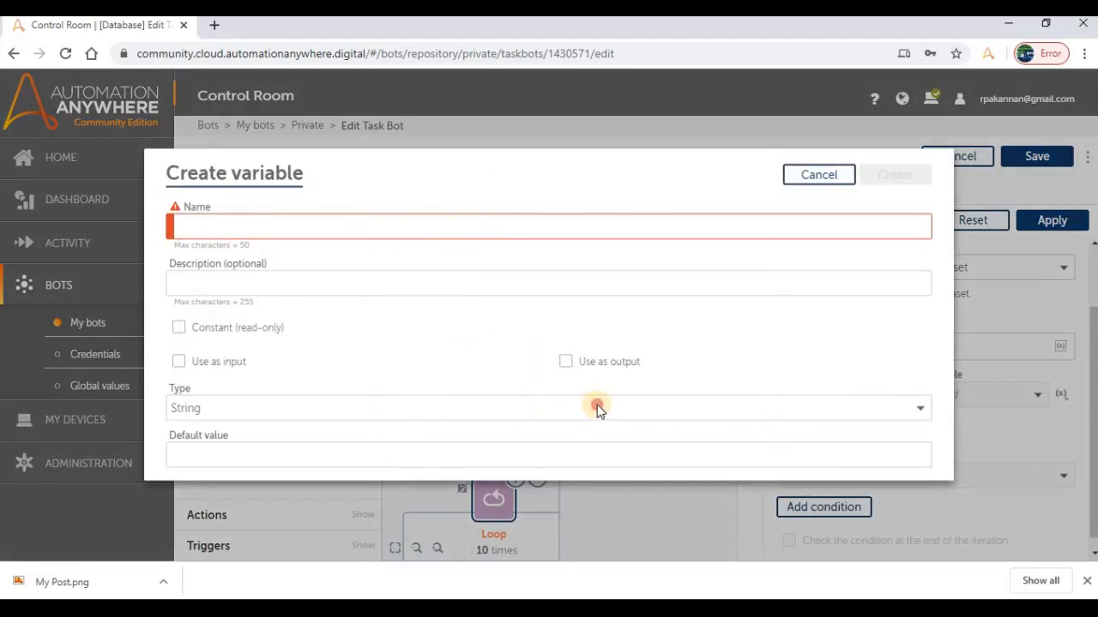
left_click(596, 410)
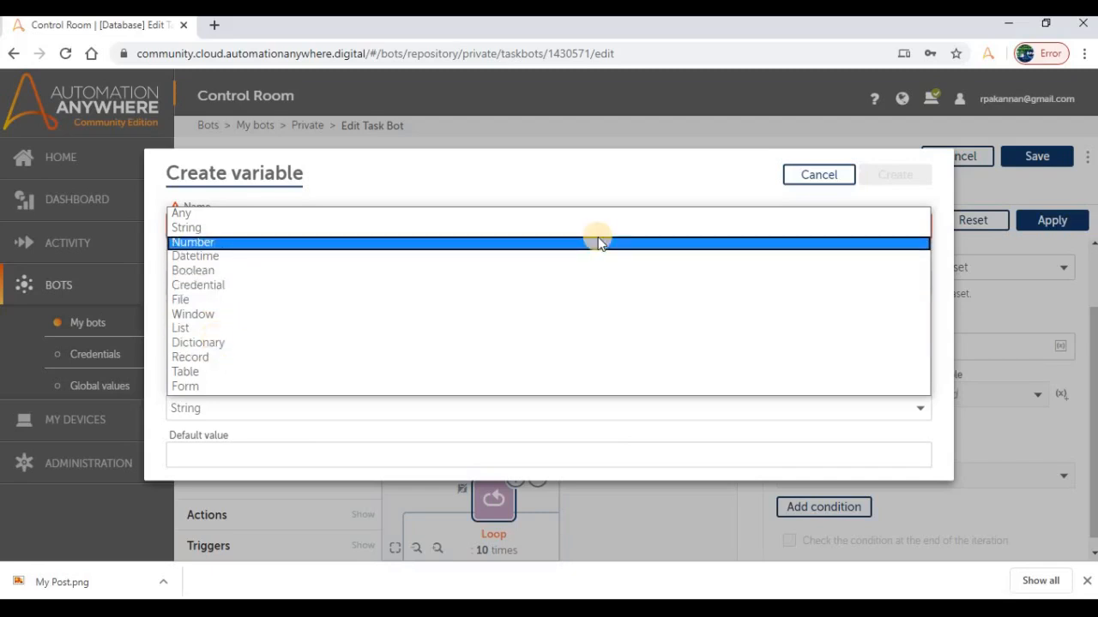
left_click(836, 174)
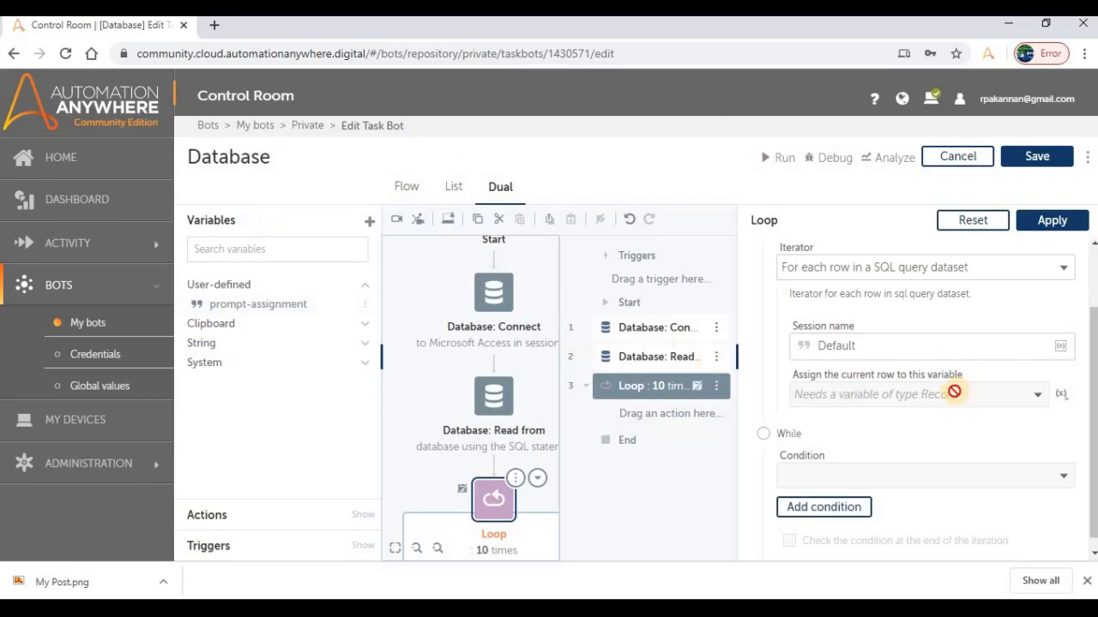
- Create a Record variable named Vdatavariable and assign the loop's current row to it
left_click(1062, 397)
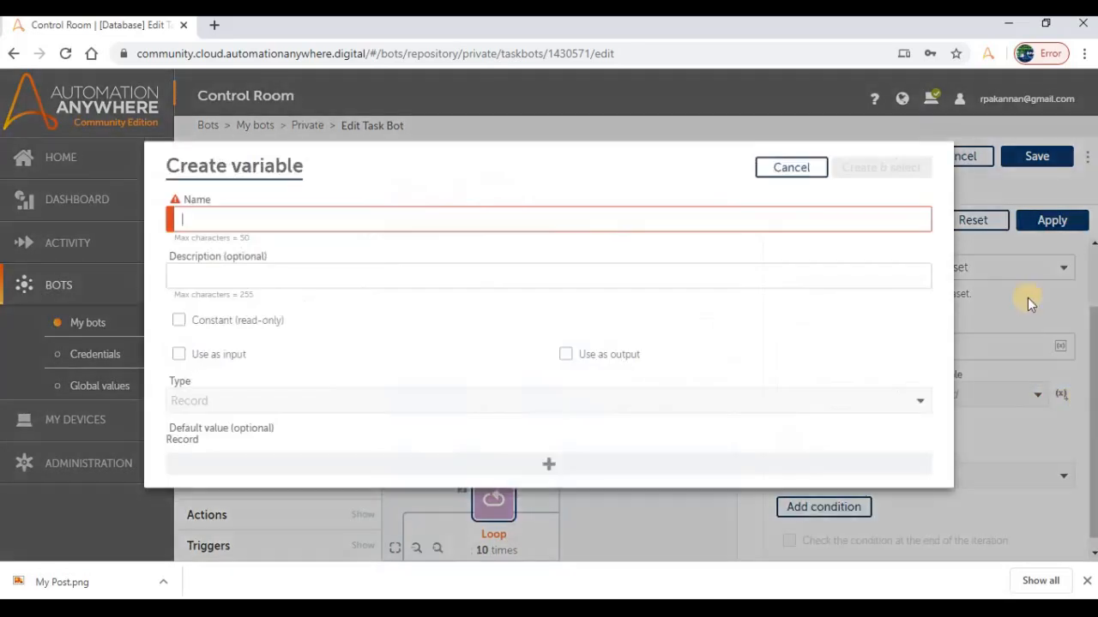
left_click(272, 218)
left_click(412, 216)
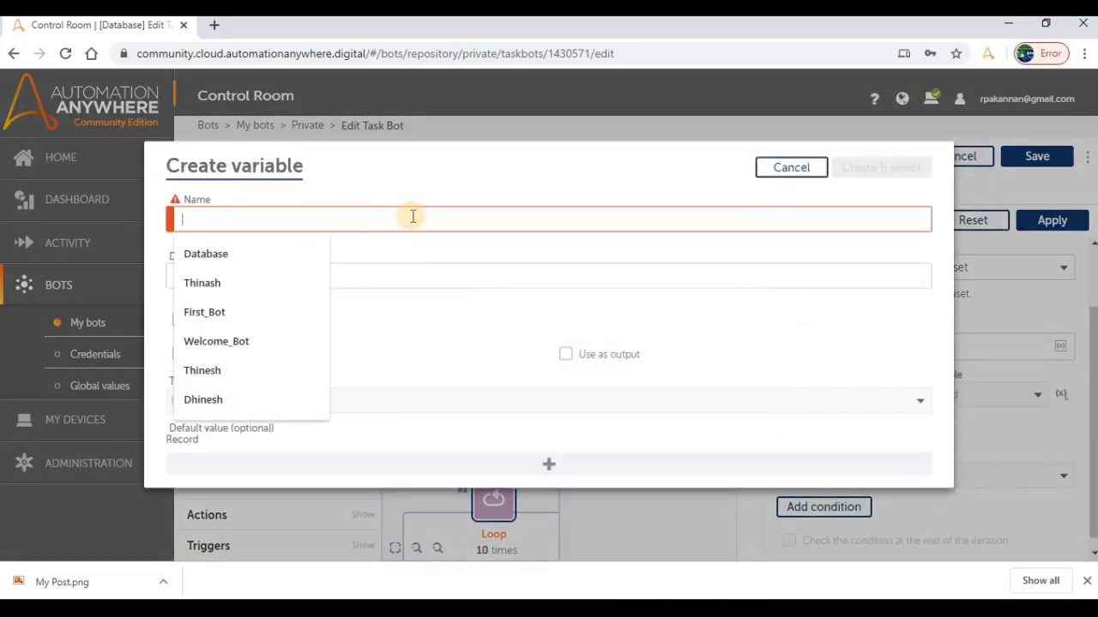
type("Vdatavariable")
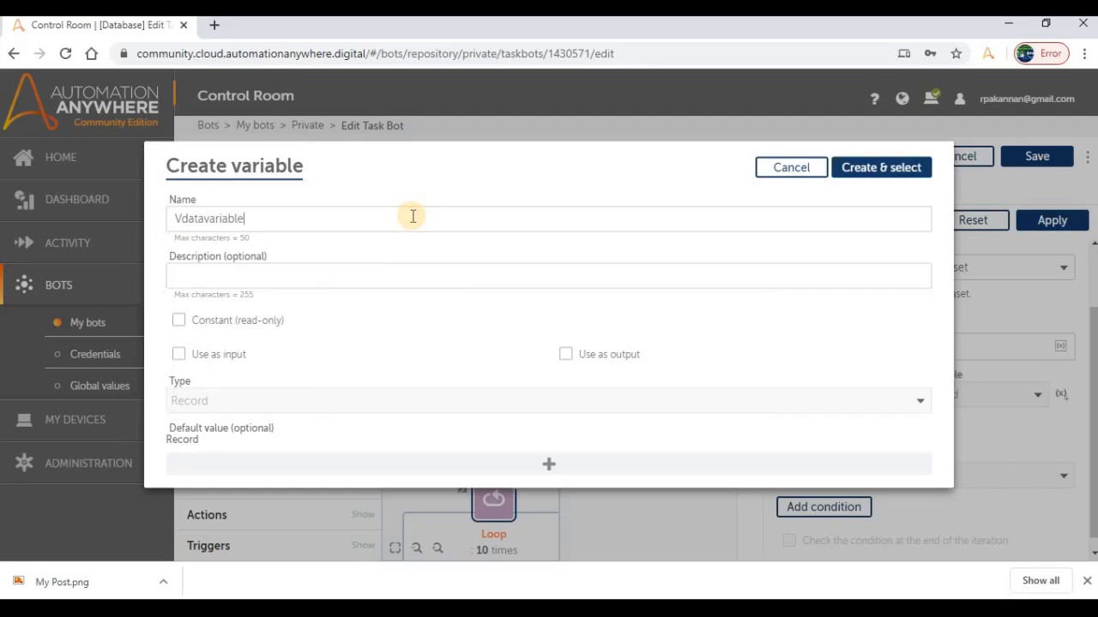
left_click(836, 171)
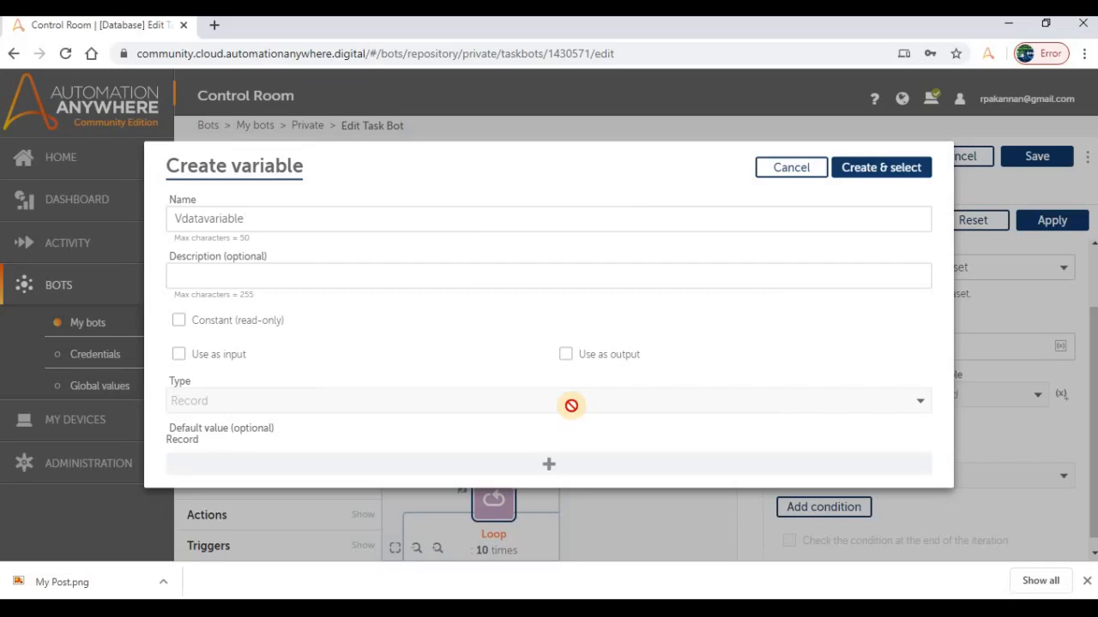
left_click(849, 171)
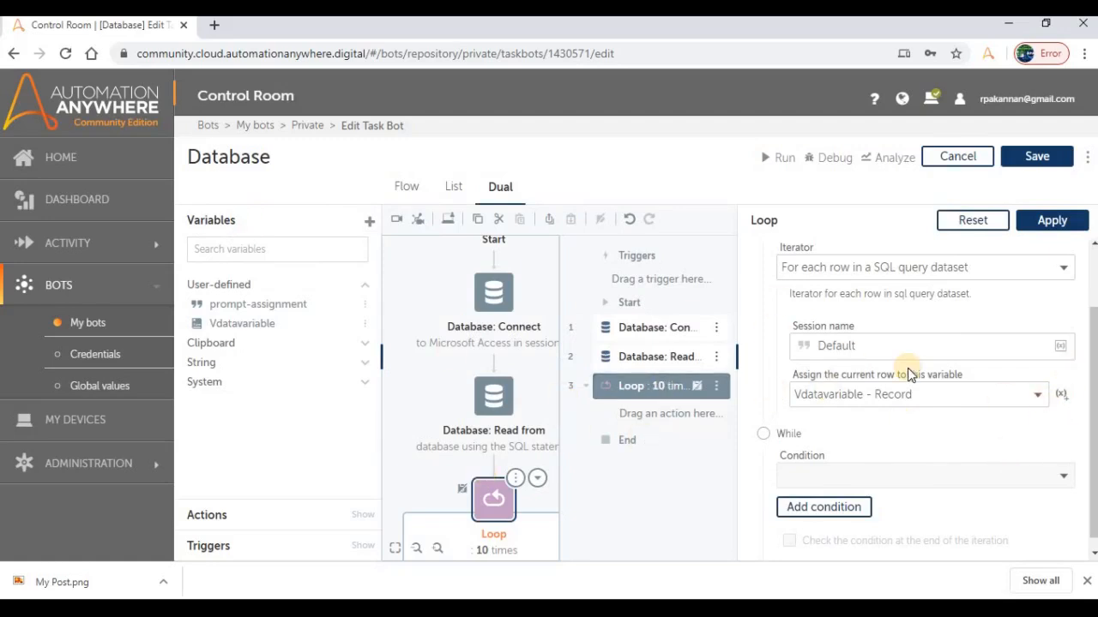
scroll(828, 391, "down", 1)
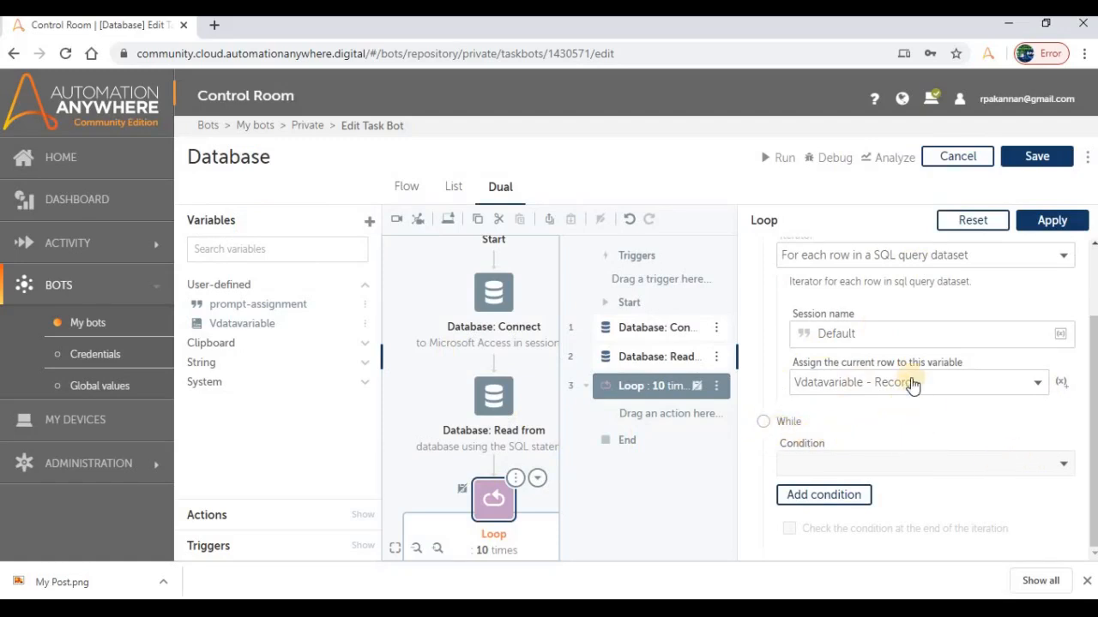
scroll(870, 307, "up", 2)
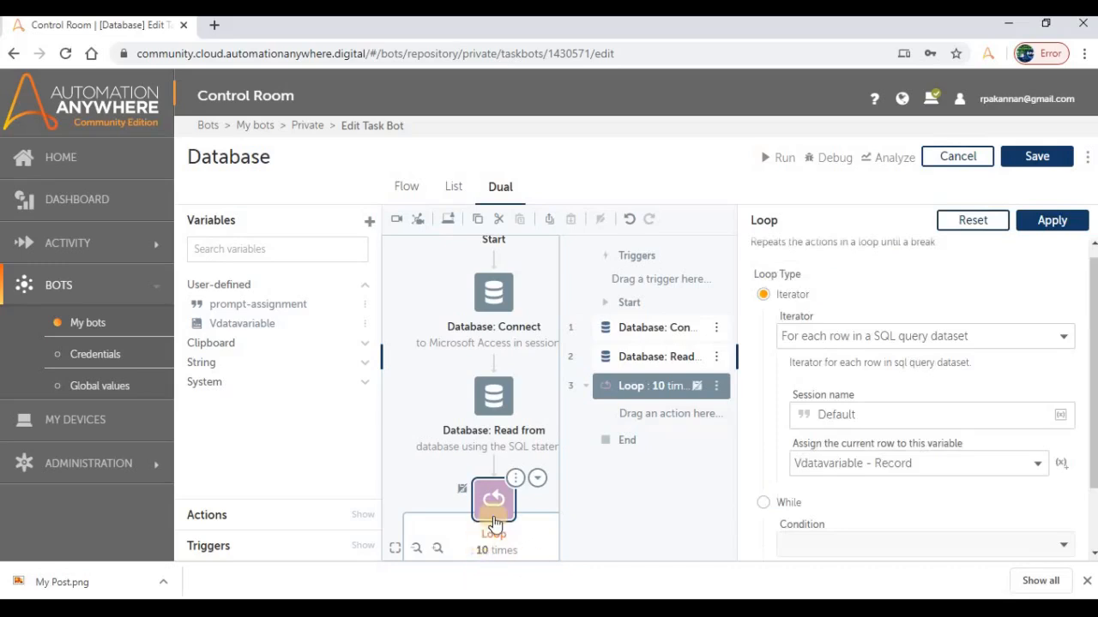
- Find the Message box action and add it inside the Loop
left_click(254, 247)
left_click(216, 516)
left_click(215, 283)
double_click(214, 283)
type("message")
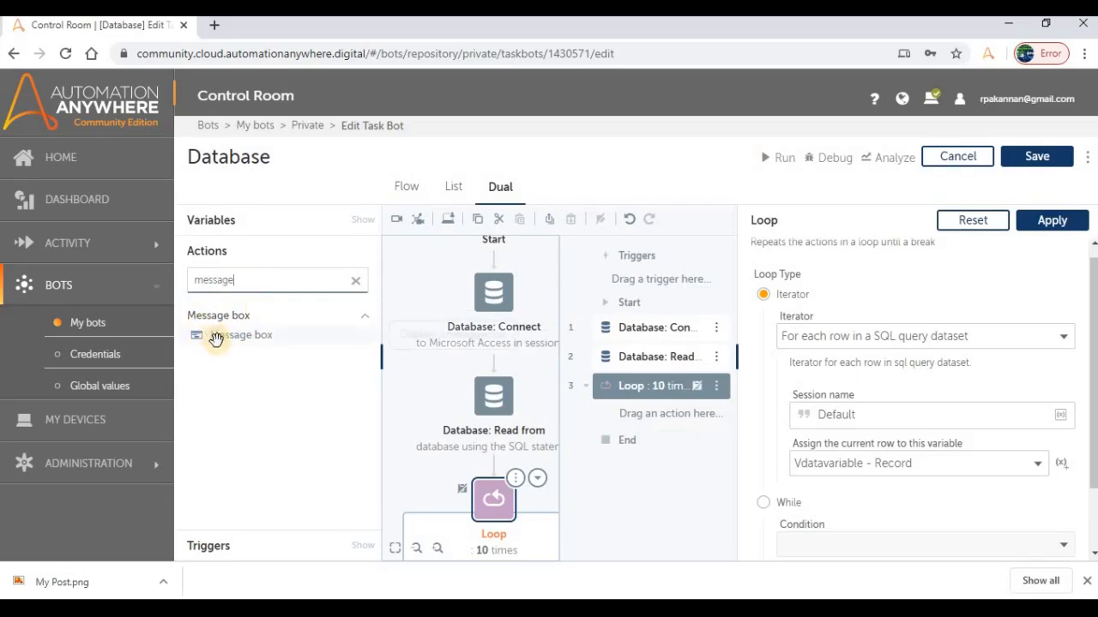
scroll(517, 340, "down", 1)
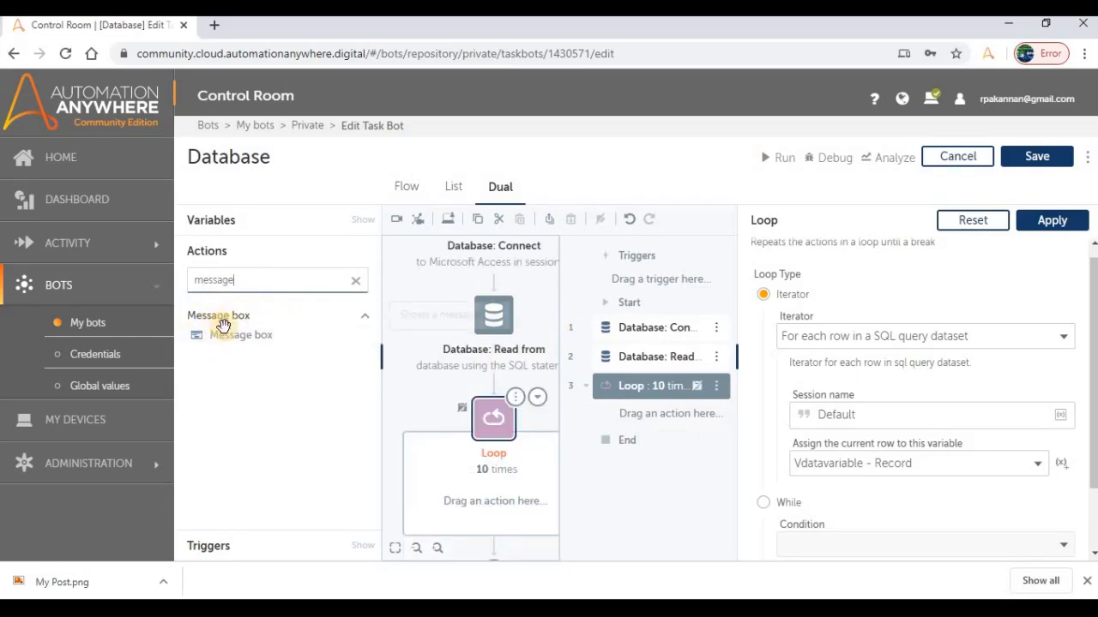
left_click_drag(230, 335, 520, 476)
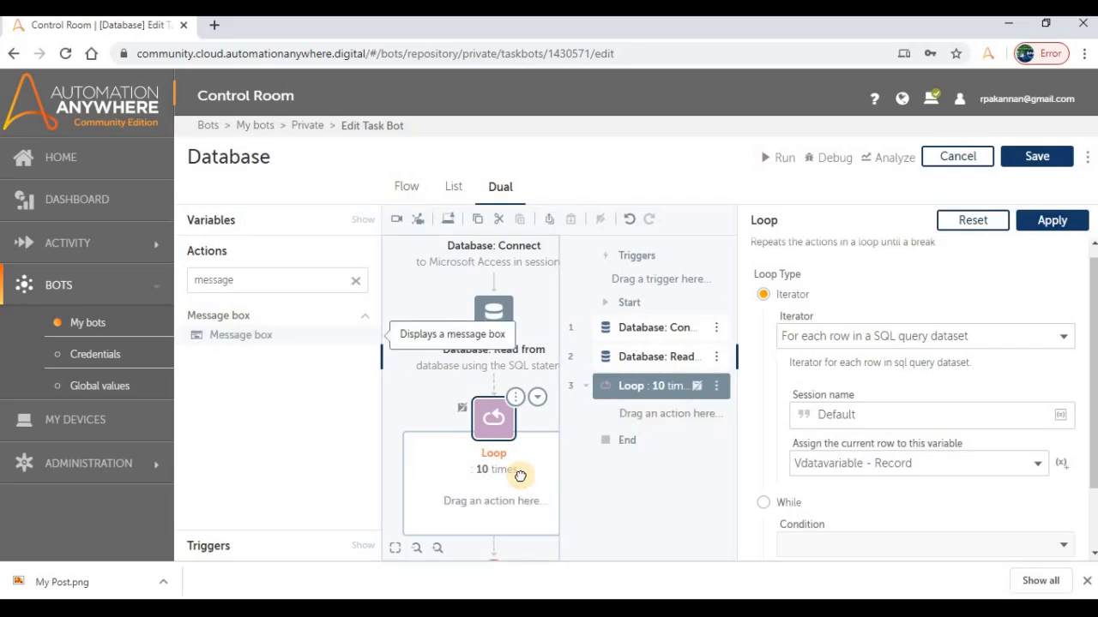
scroll(515, 414, "down", 1)
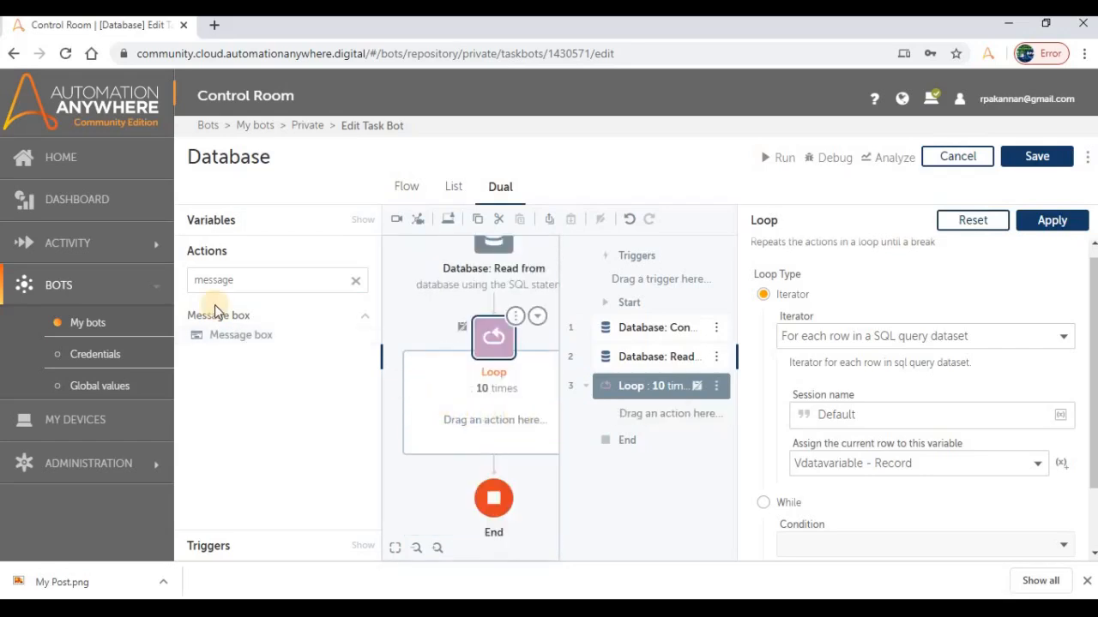
left_click_drag(221, 335, 455, 410)
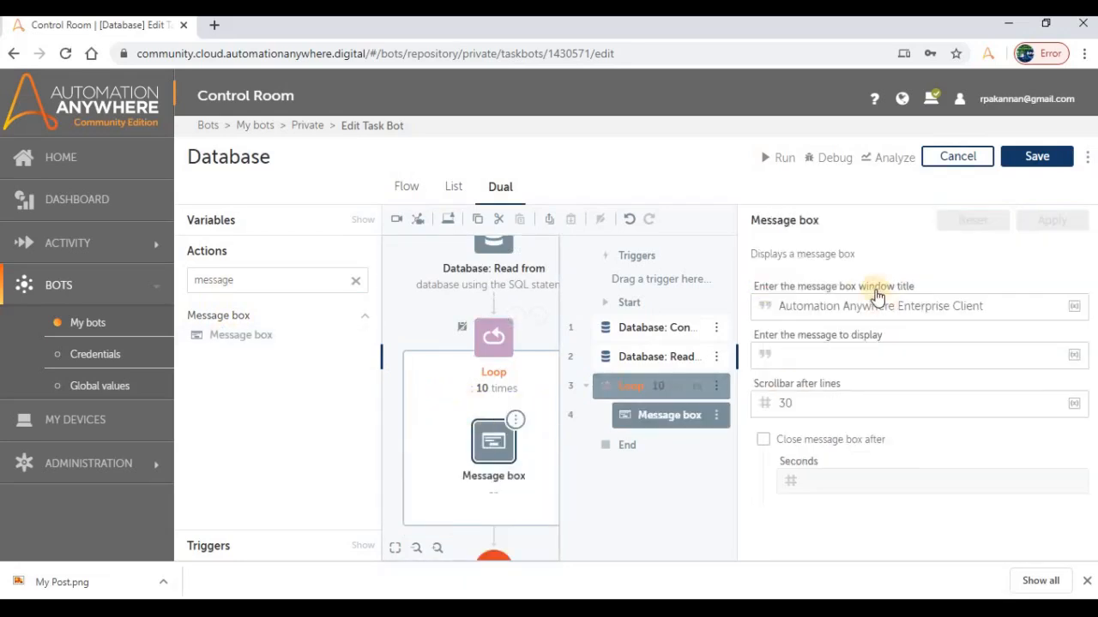
- Set the message box's window title to "message box" and choose the Vdatavariable record as the value to insert in its message
left_click_drag(995, 306, 782, 306)
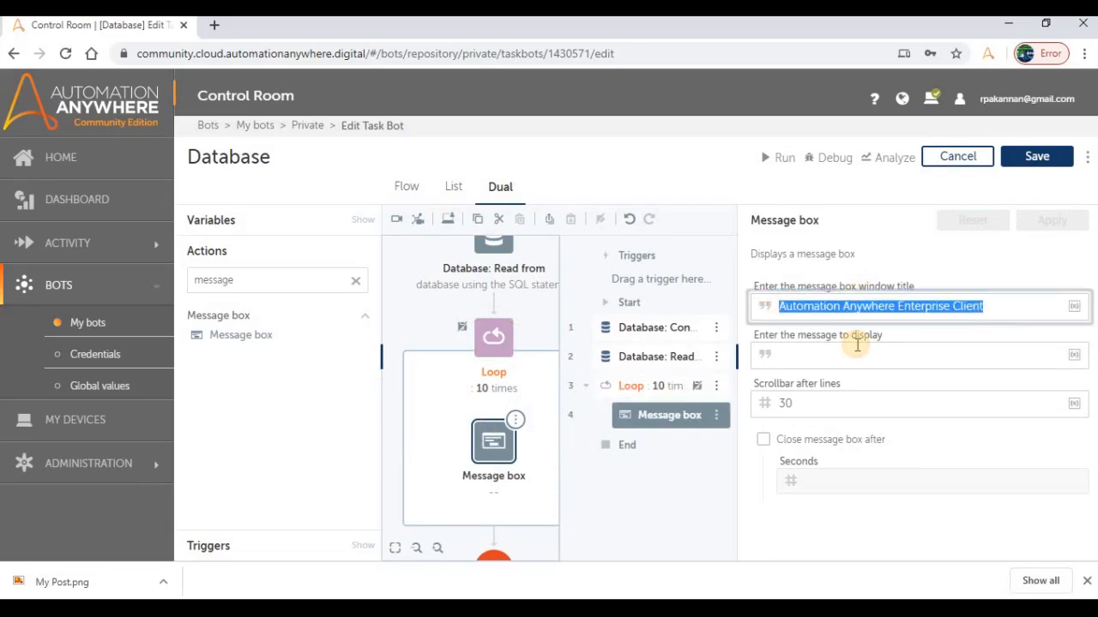
type("message box")
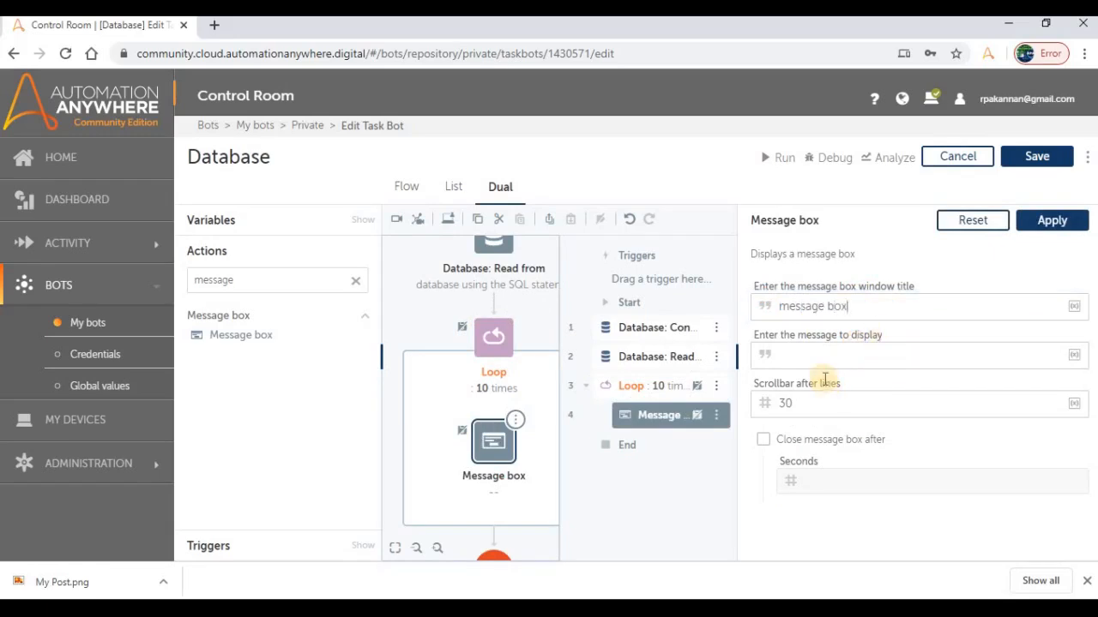
left_click(821, 358)
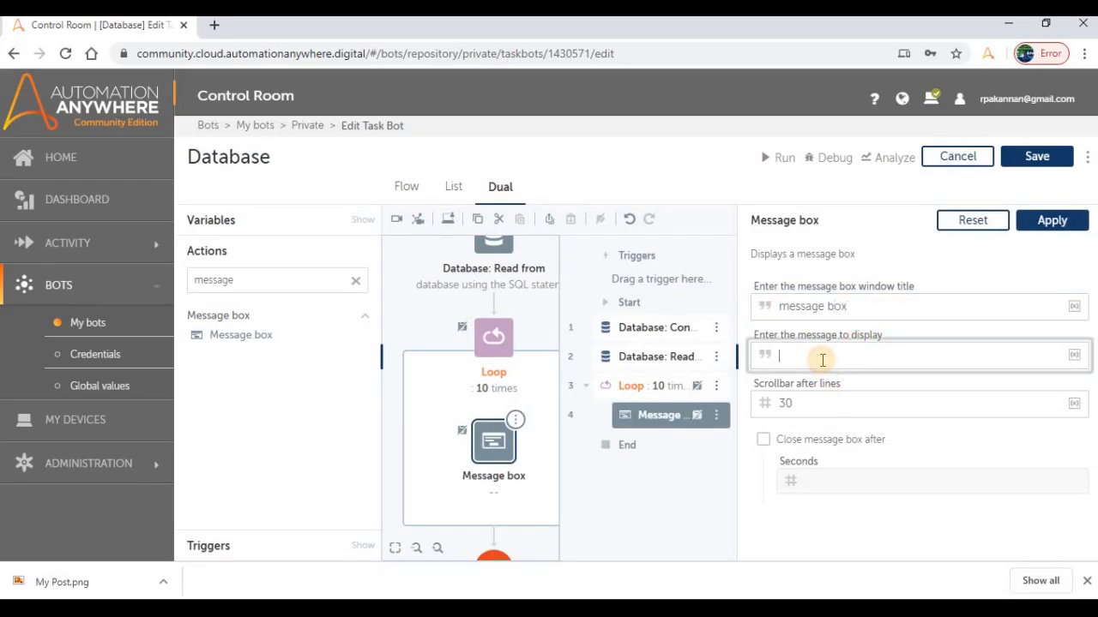
left_click(1074, 355)
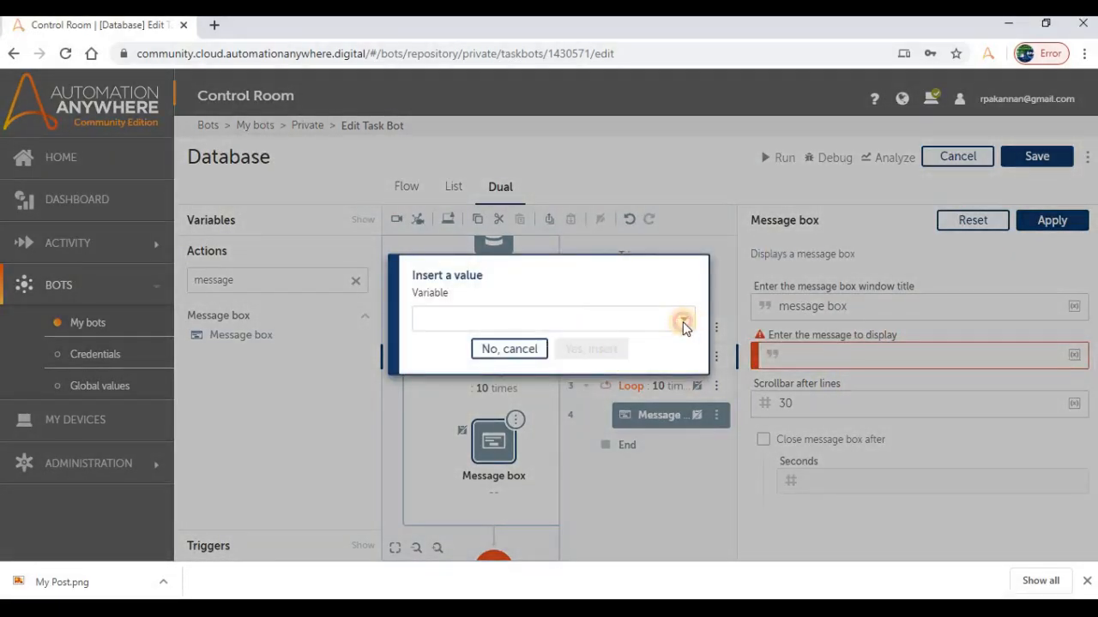
left_click(683, 323)
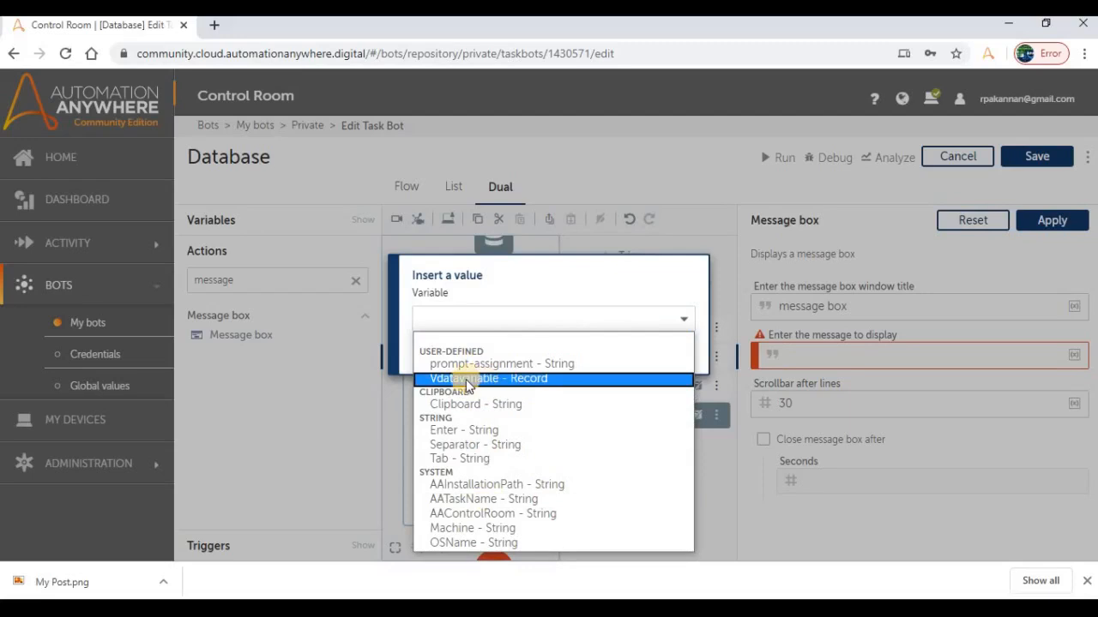
left_click(573, 378)
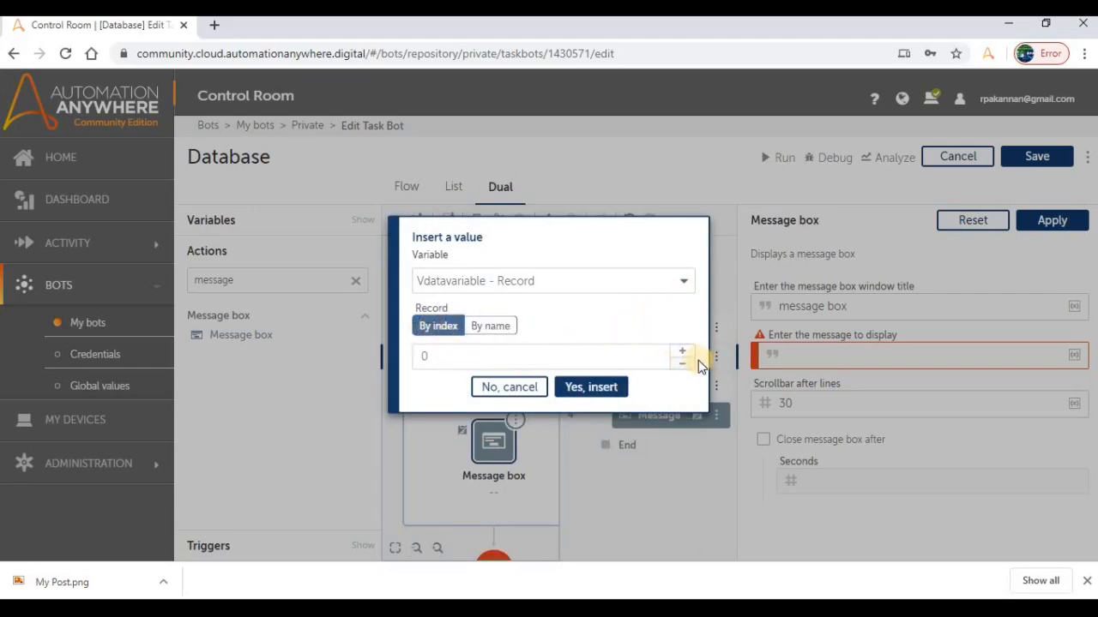
- Switch to the Access database and examine the column order of the Test table to work out each field's record index
left_click(249, 609)
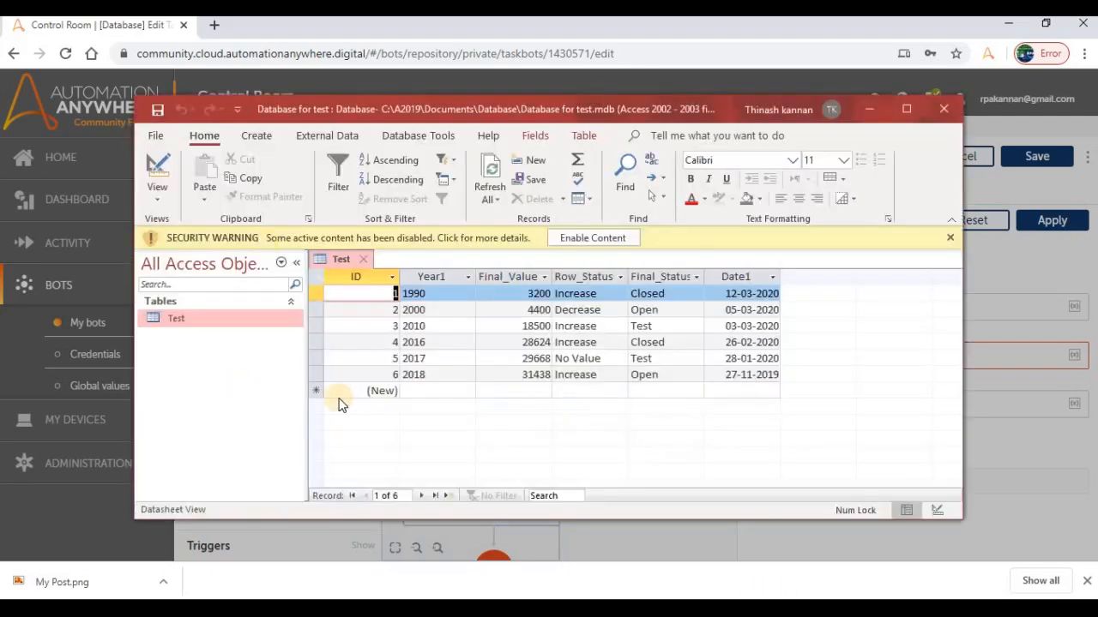
left_click(410, 342)
left_click(364, 274)
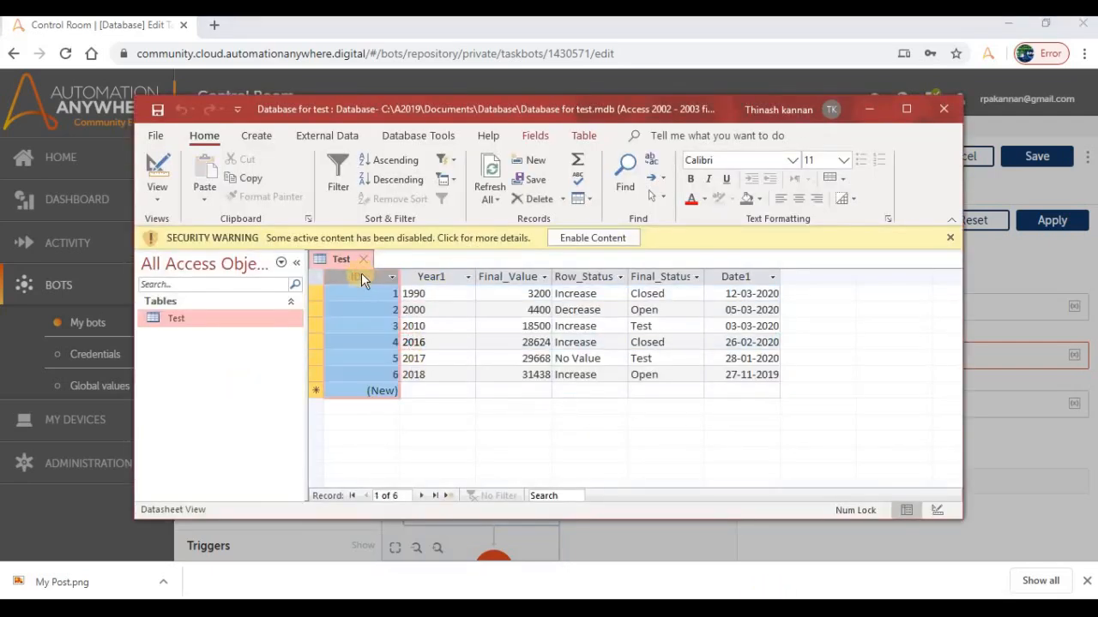
left_click(429, 276)
left_click_drag(358, 271, 455, 275)
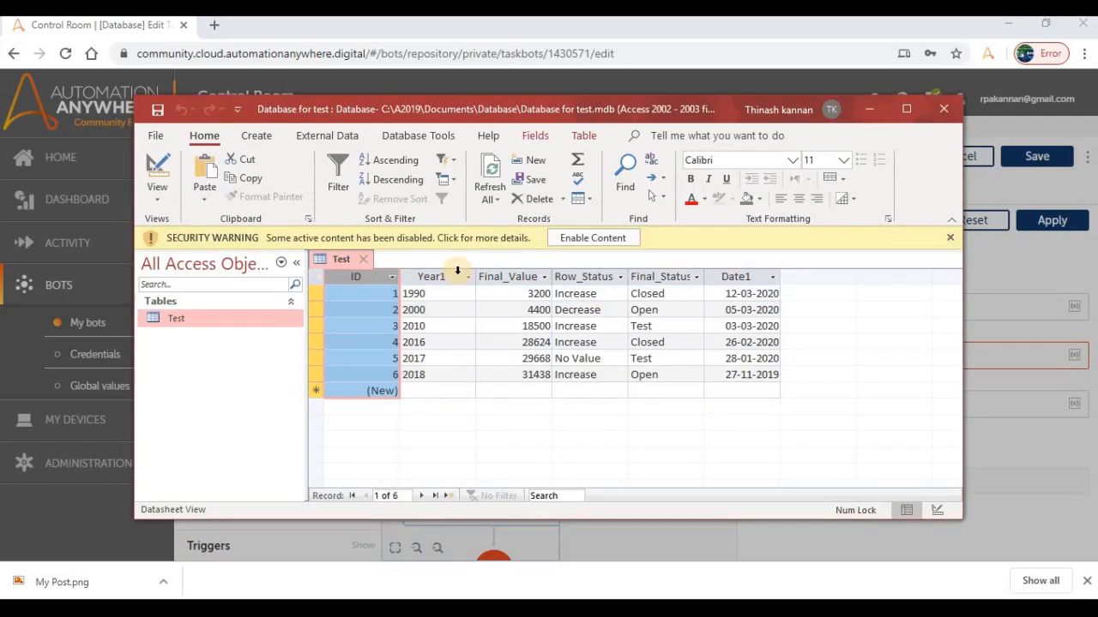
left_click(432, 275)
left_click(506, 277)
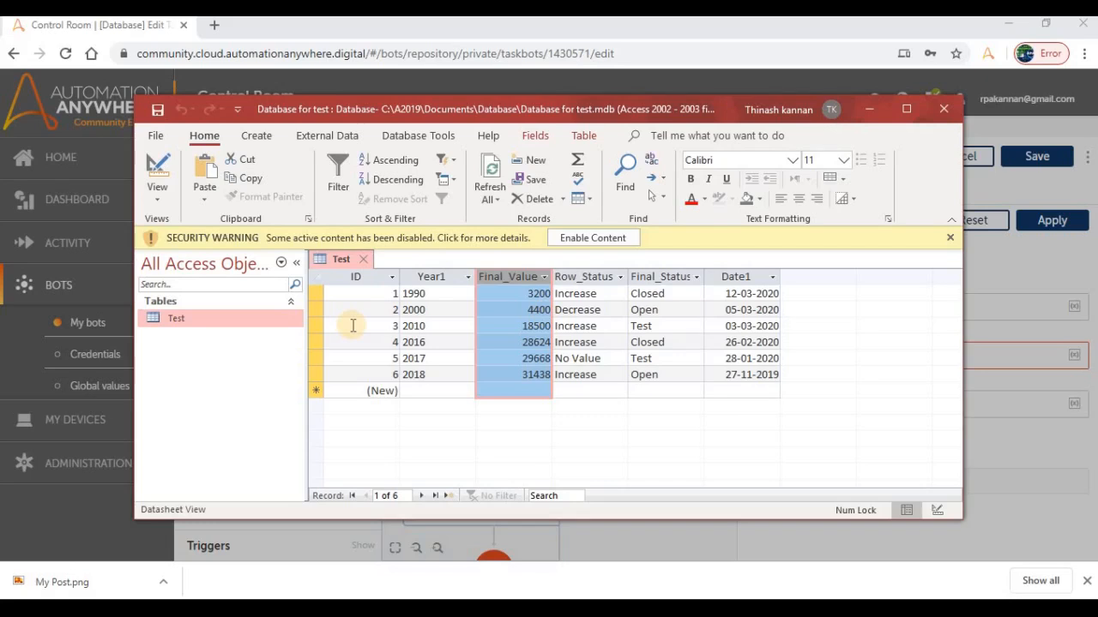
left_click(360, 276)
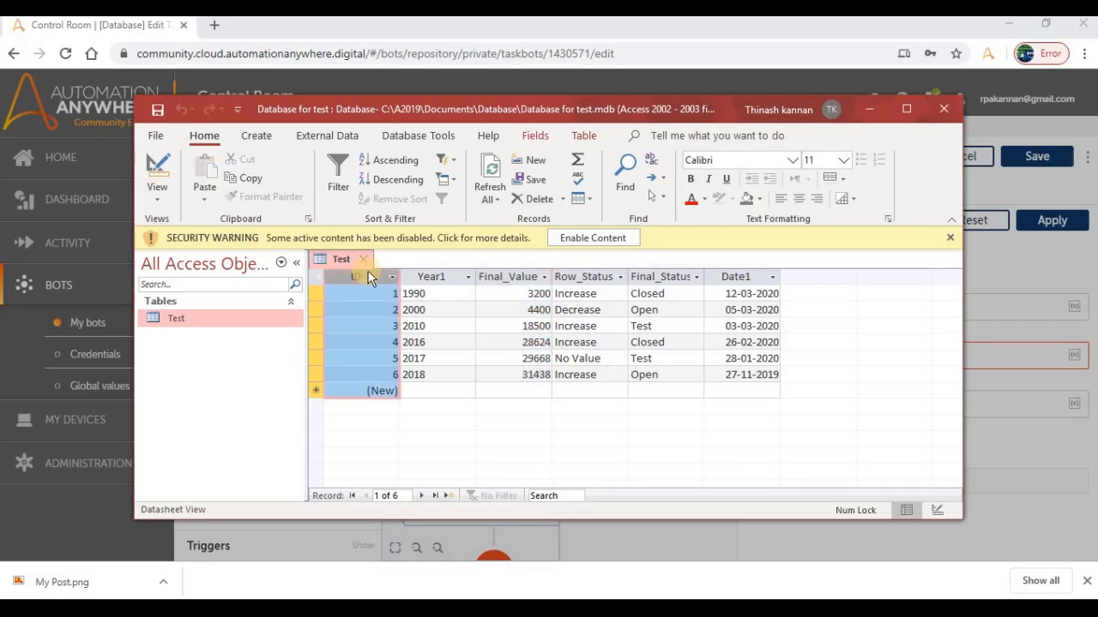
left_click(433, 276)
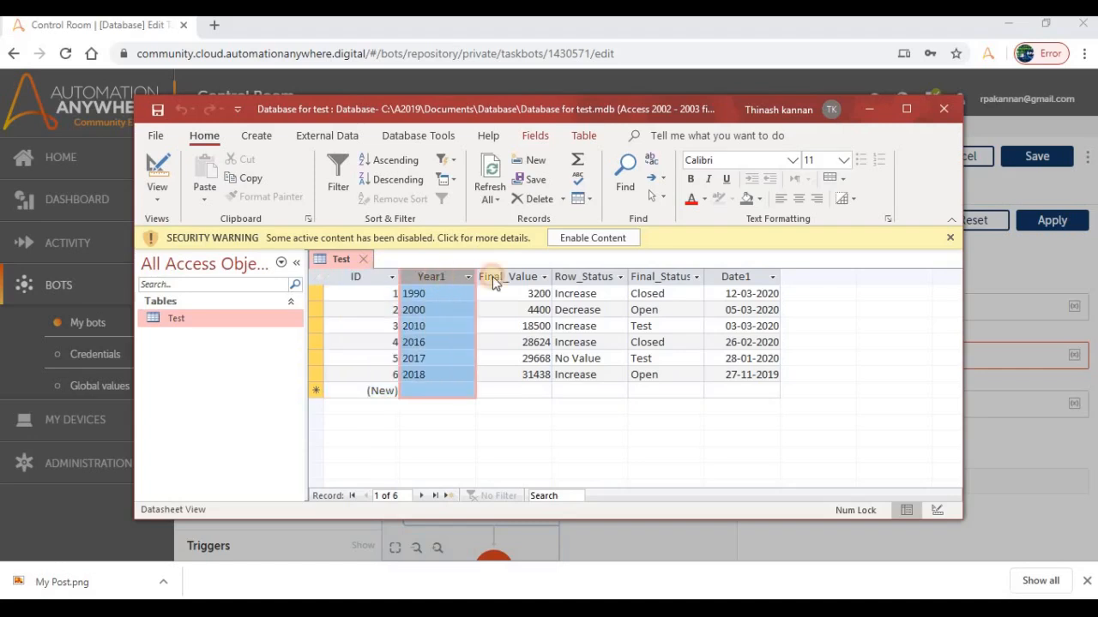
left_click(518, 276)
left_click(596, 276)
left_click(661, 276)
left_click(730, 278)
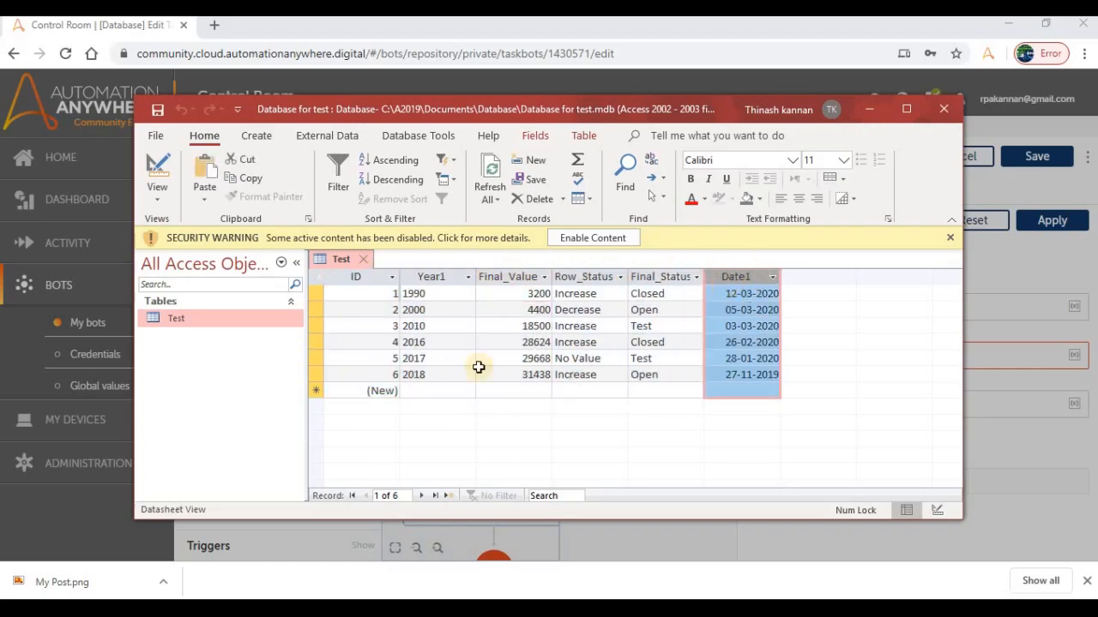
left_click(363, 326)
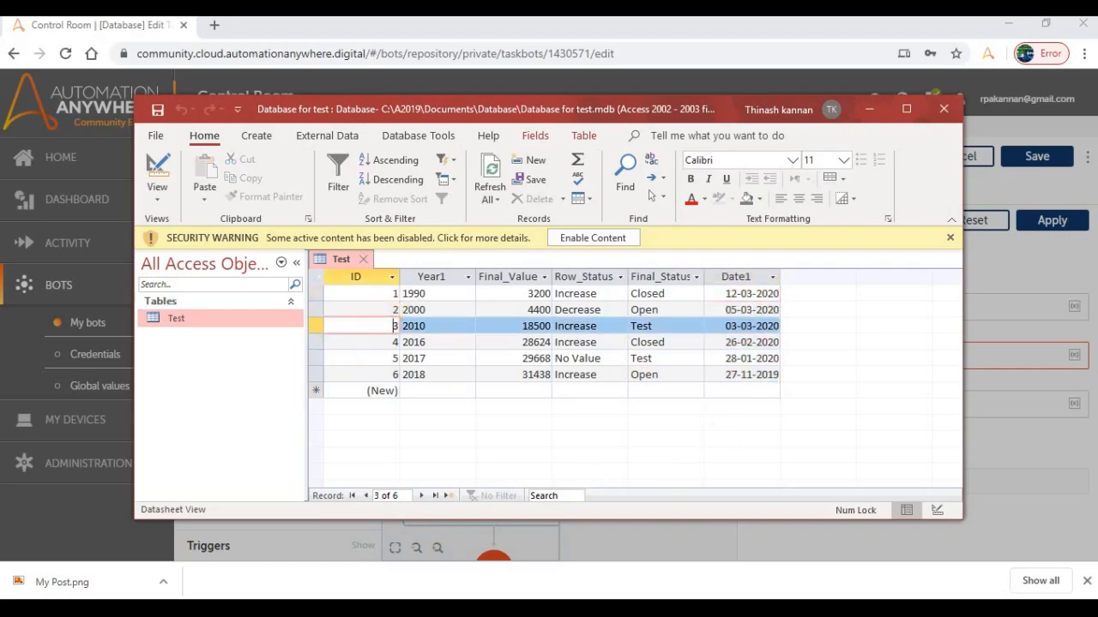
left_click(376, 277)
left_click(374, 295)
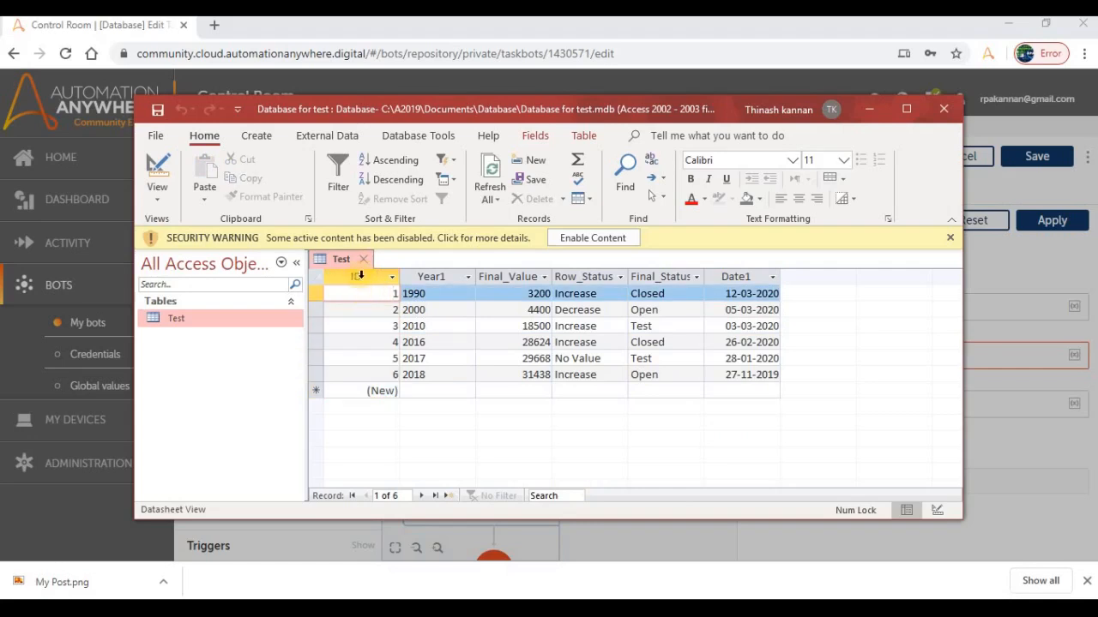
left_click(360, 276)
left_click(436, 277)
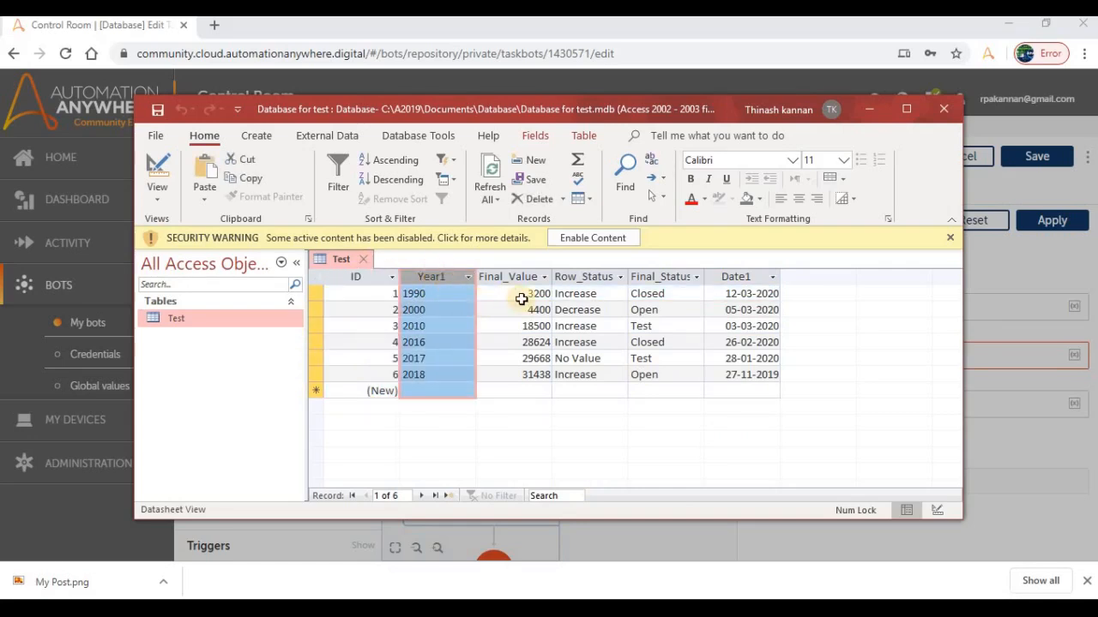
left_click(513, 277)
left_click(436, 277)
left_click(507, 277)
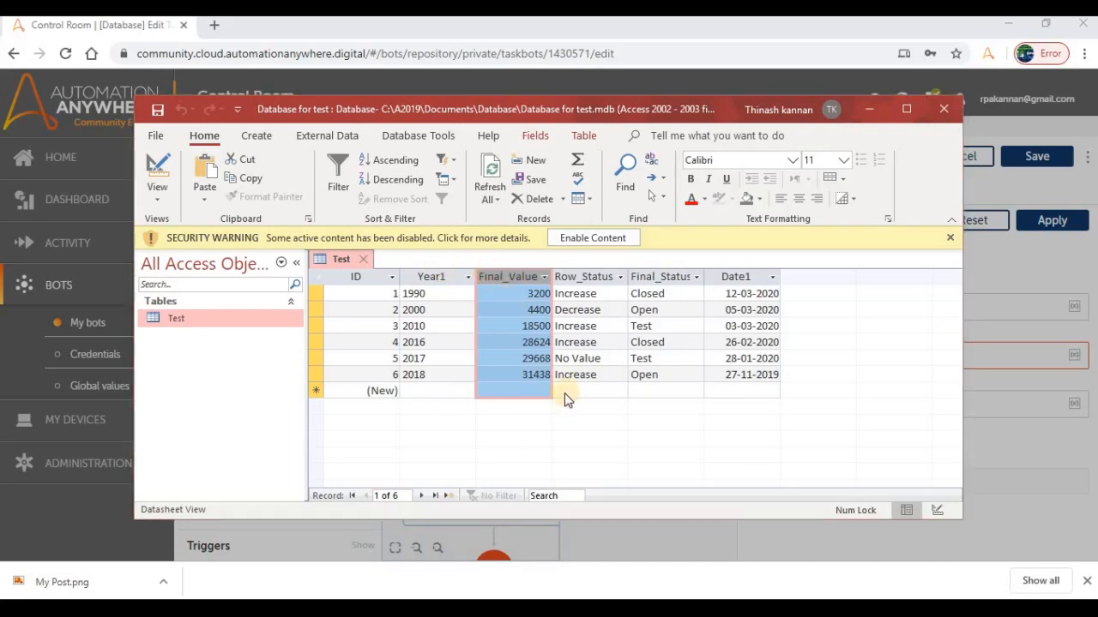
- Return to the Control Room and insert Vdatavariable by index 1 into the message to display
key("alt+Tab")
left_click(683, 351)
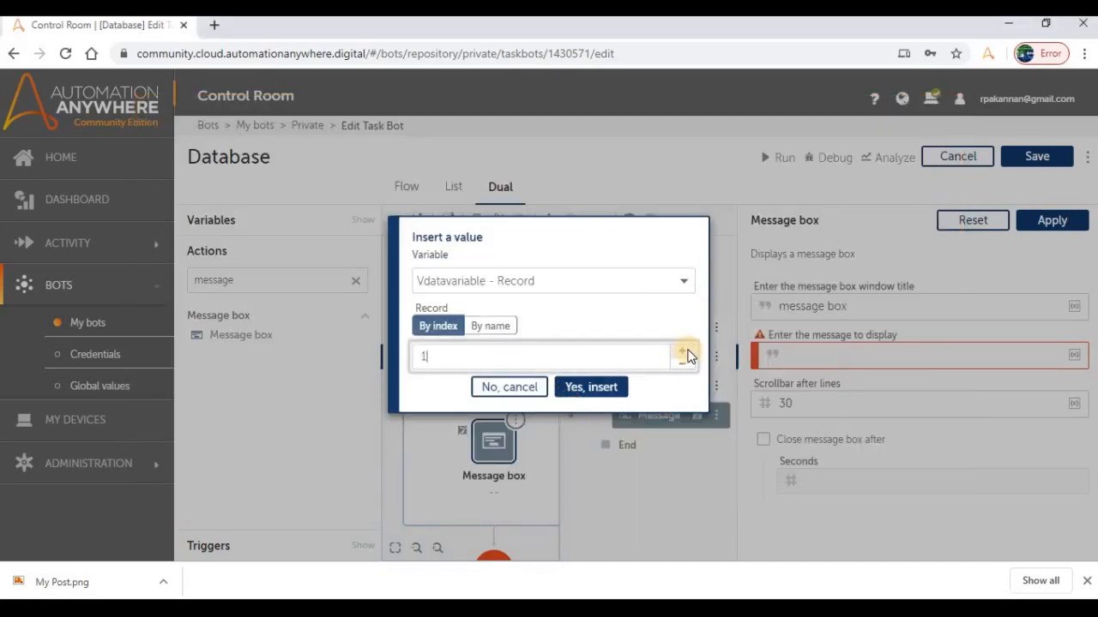
left_click(591, 393)
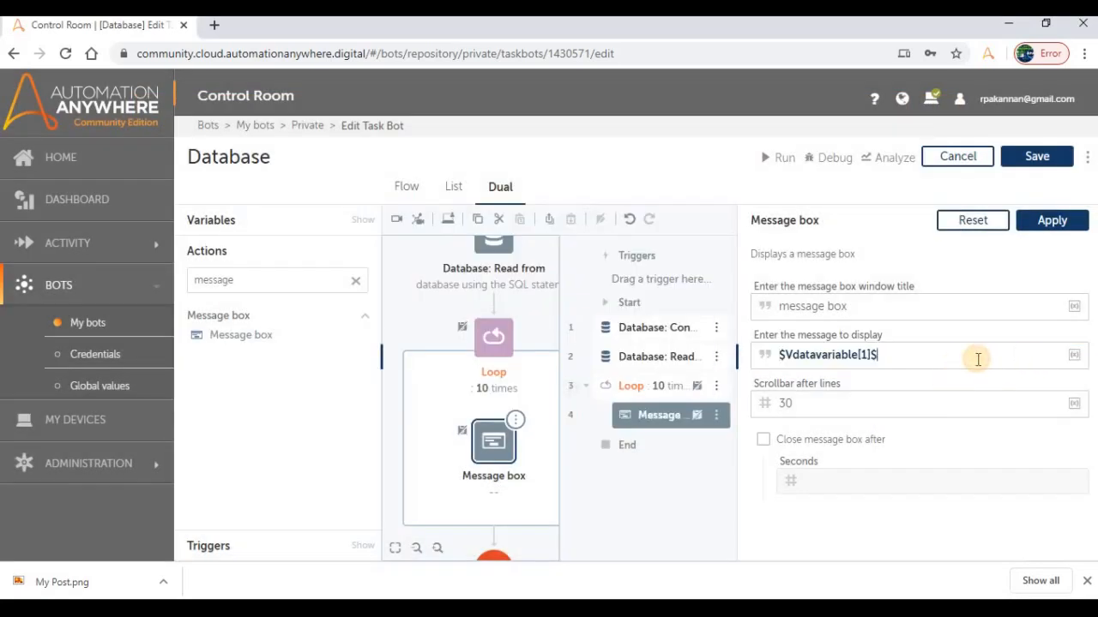
- Insert Vdatavariable by index 2 on a new line of the message, checking the index against the Test table's columns in Access
key("Return")
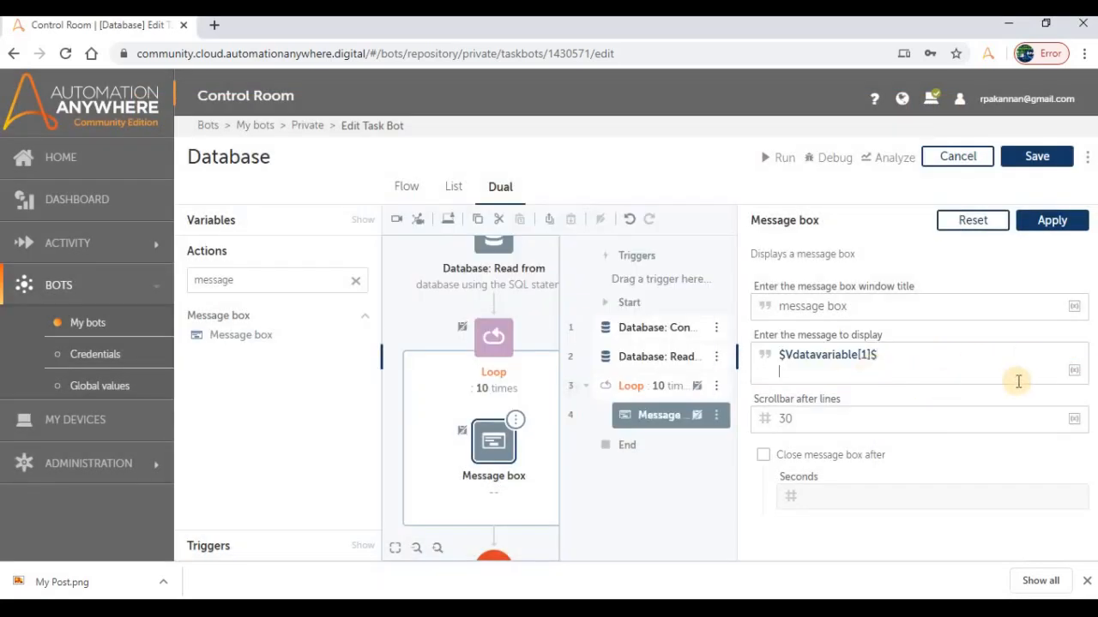
left_click(1075, 376)
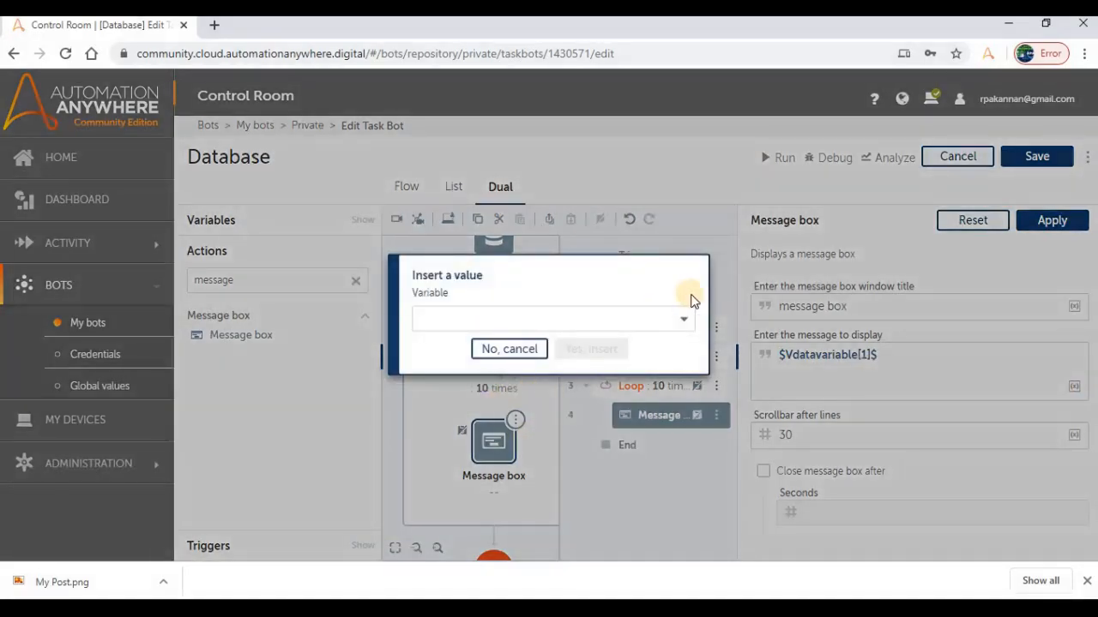
left_click(677, 323)
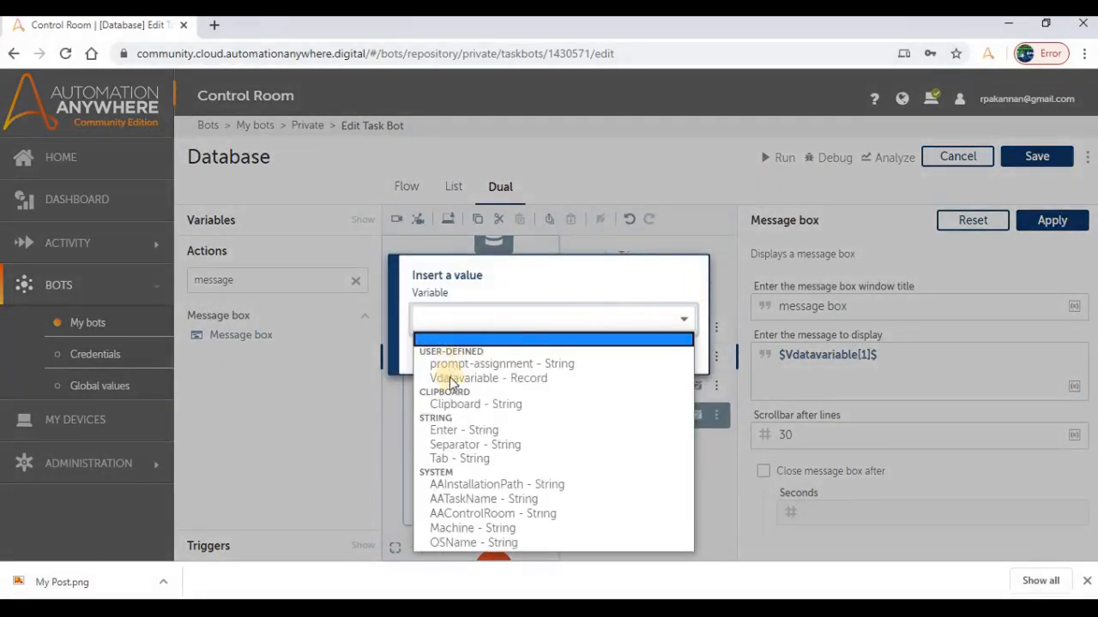
left_click(441, 378)
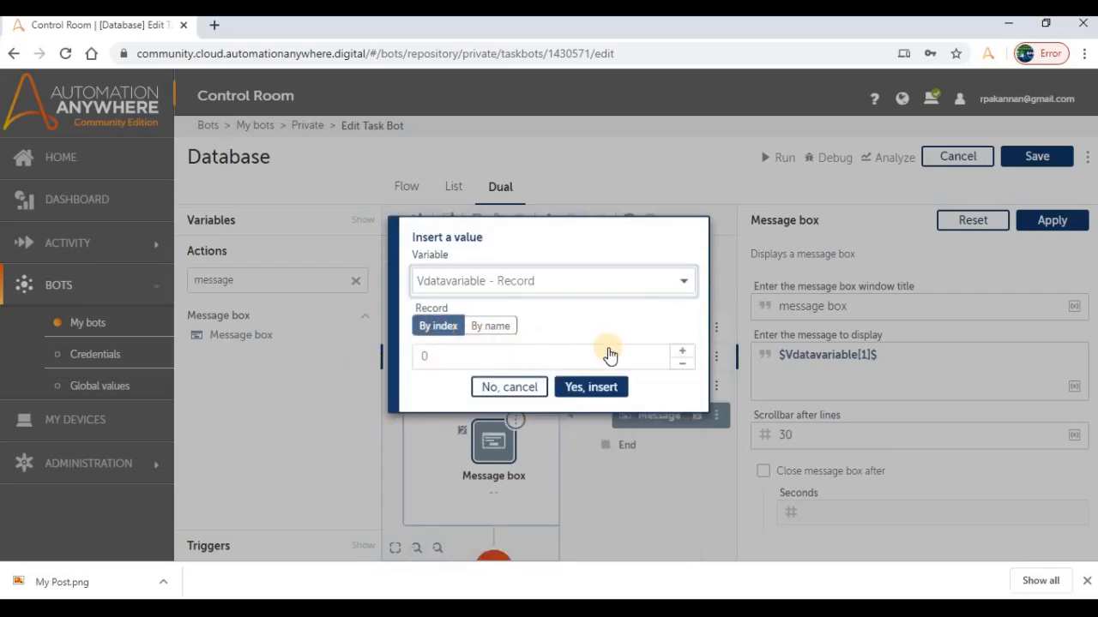
left_click(686, 354)
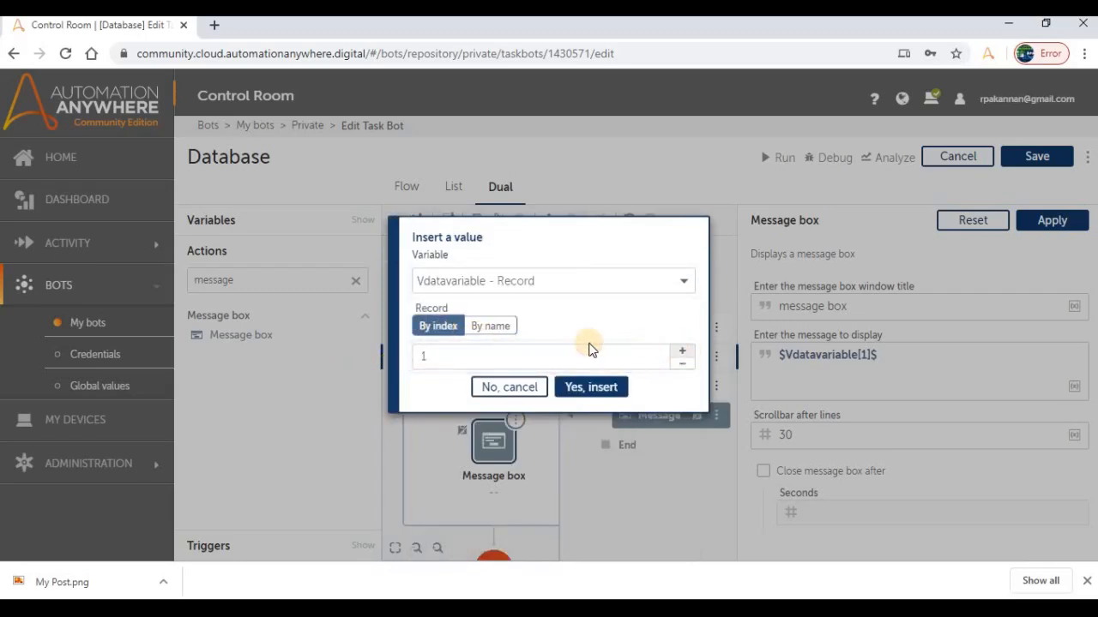
left_click(686, 354)
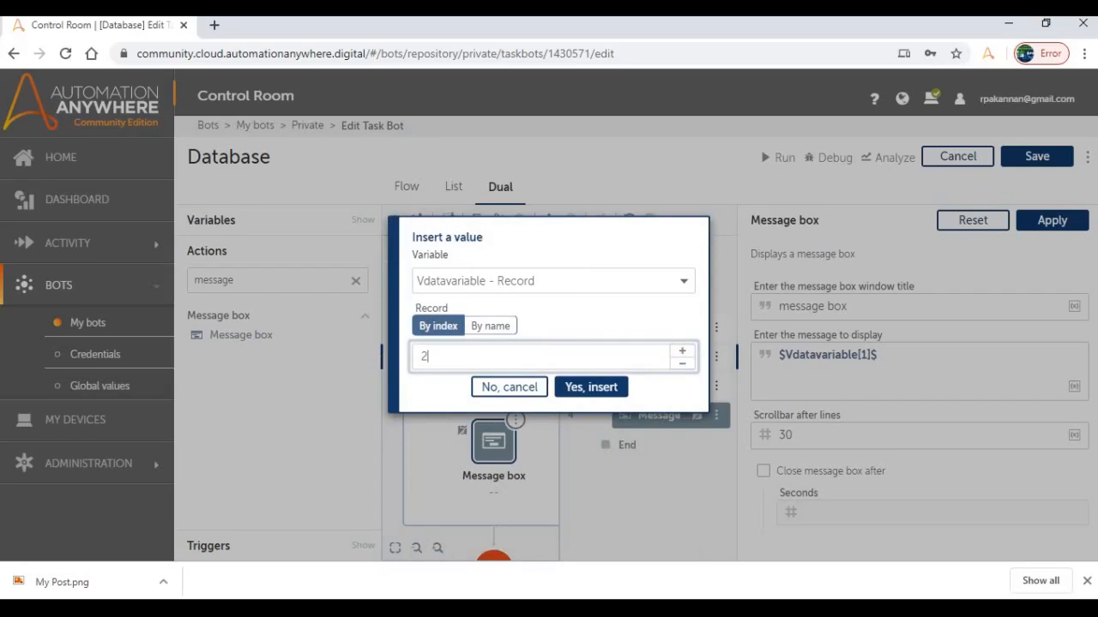
key("alt+Tab")
left_click(352, 278)
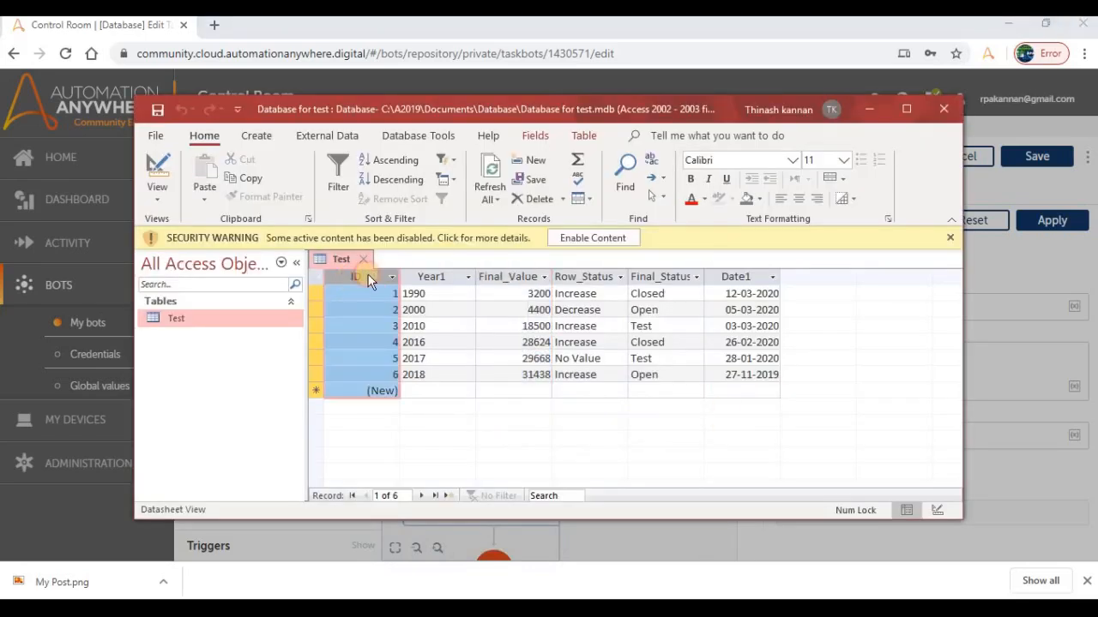
left_click(436, 277)
left_click(510, 277)
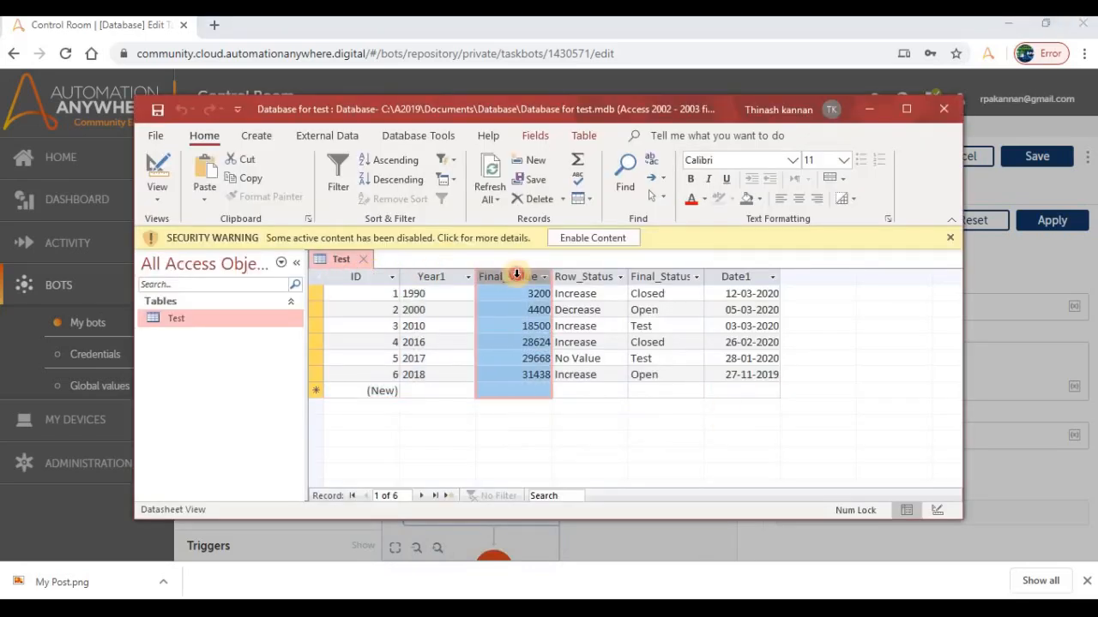
key("alt+Tab")
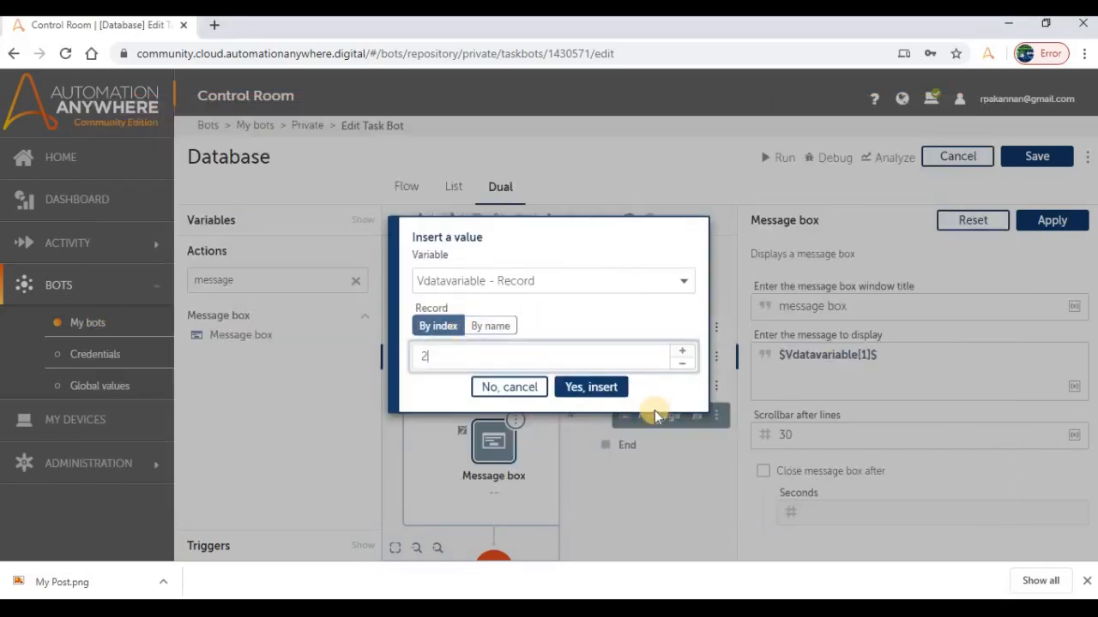
left_click(605, 388)
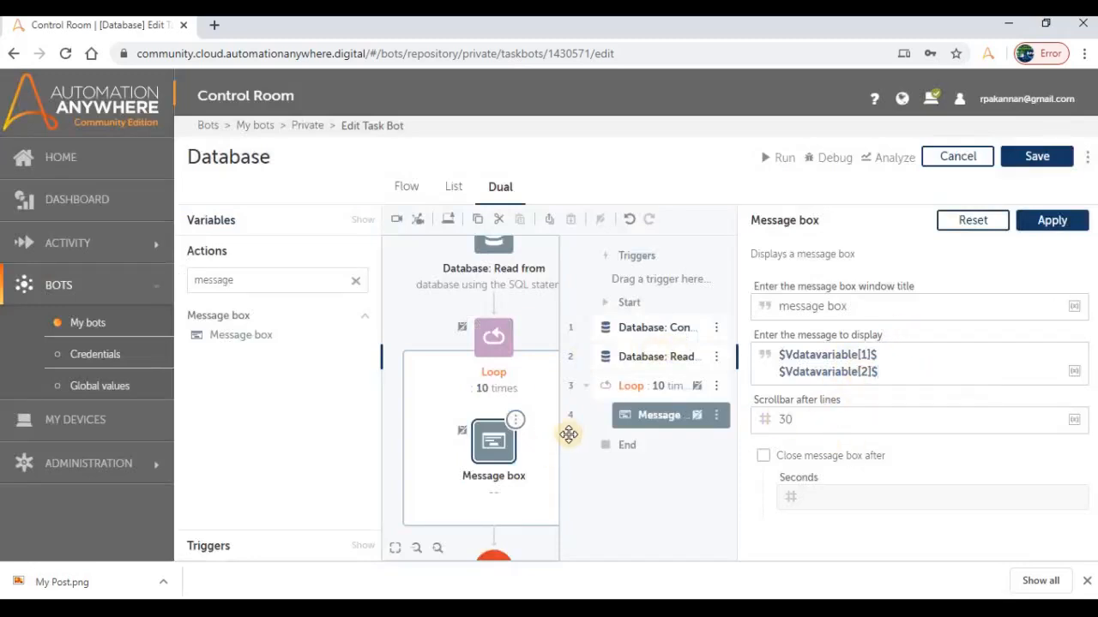
- Apply the Message box action's settings
scroll(560, 436, "down", 1)
scroll(479, 421, "up", 3)
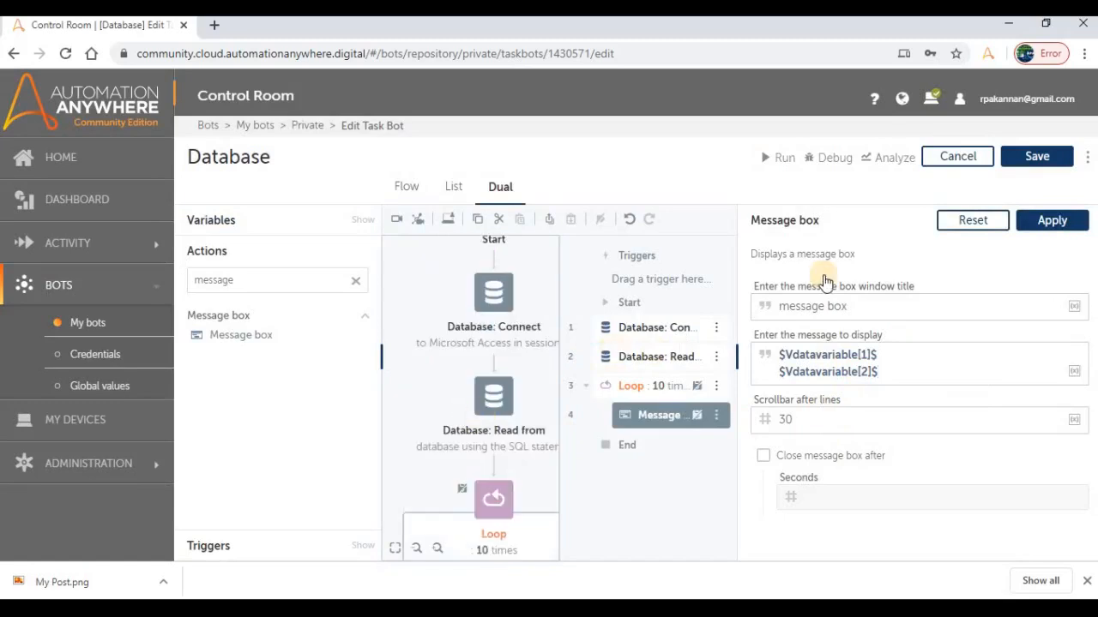
left_click(1048, 221)
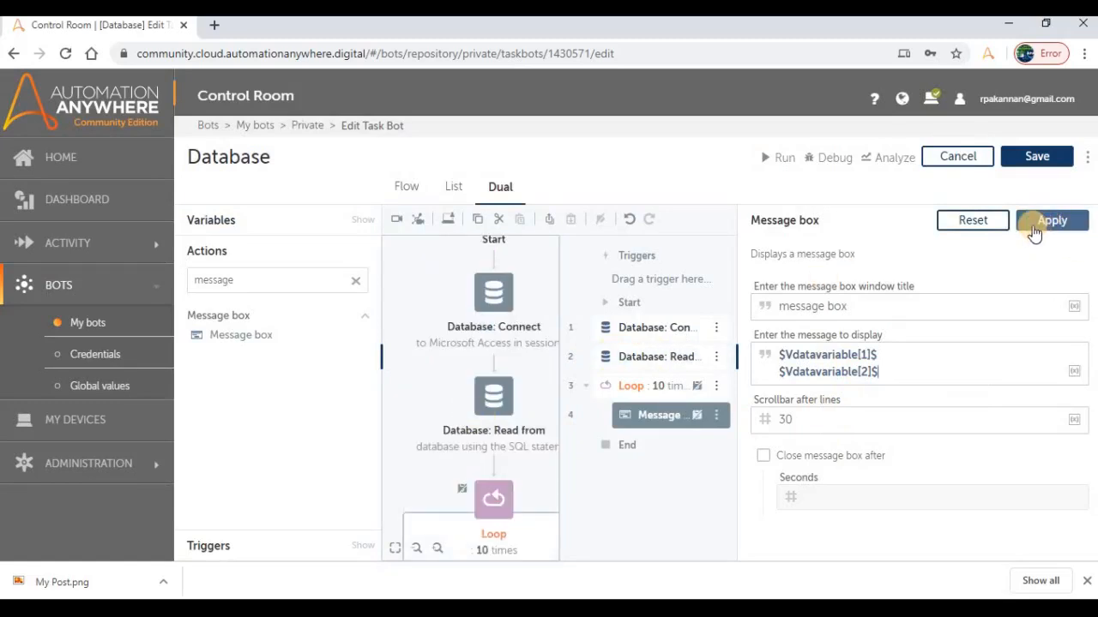
- Review the settings of the Database: Read from and Database: Connect actions in the flow
left_click(501, 402)
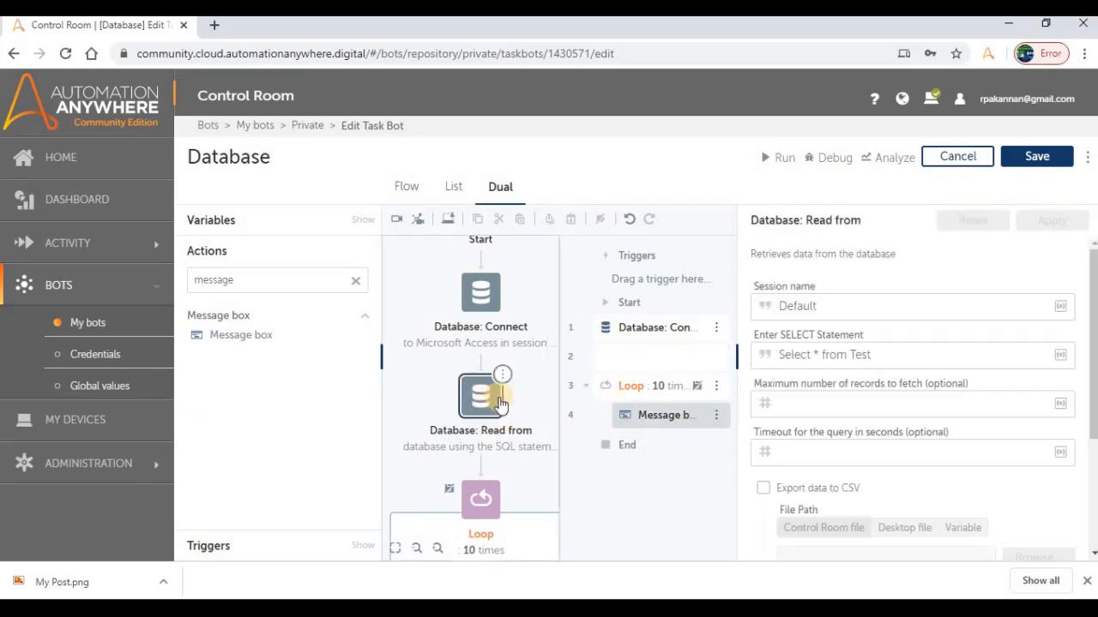
left_click(490, 398)
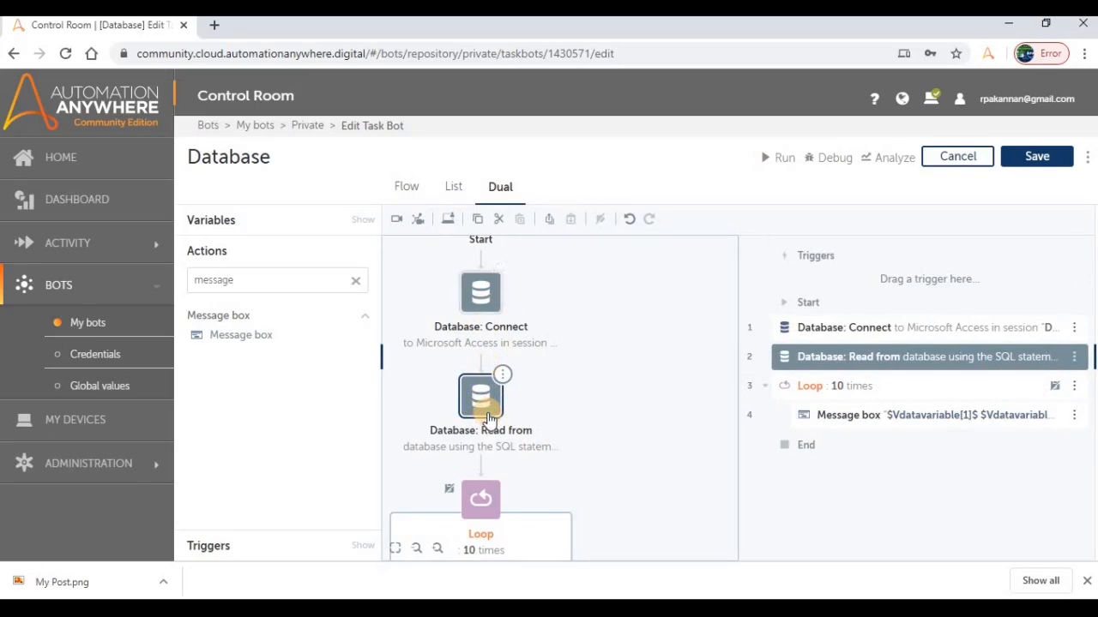
left_click(488, 416)
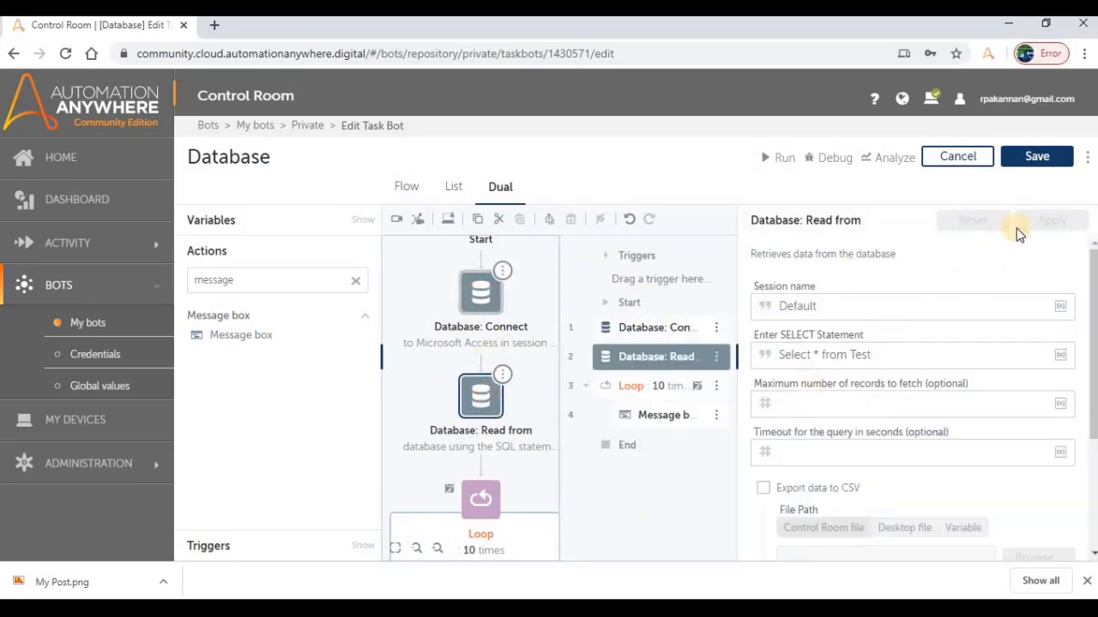
left_click_drag(507, 256, 528, 283)
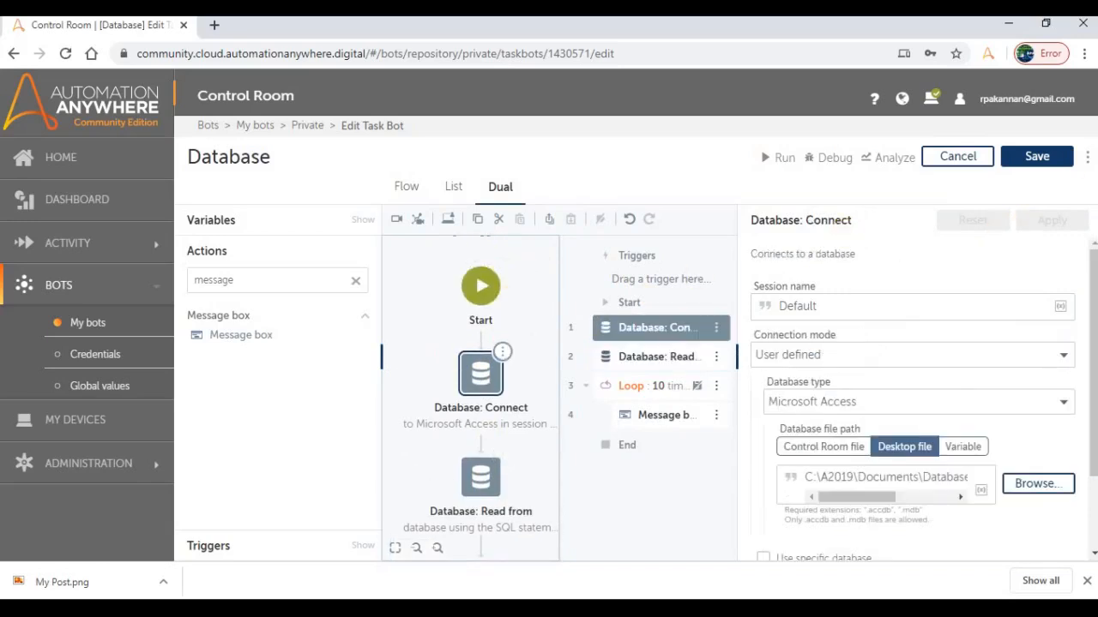
- Try to save the bot, keep the unsaved changes, and check the Database: Connect and Database: Read from actions for unapplied settings
left_click(1035, 159)
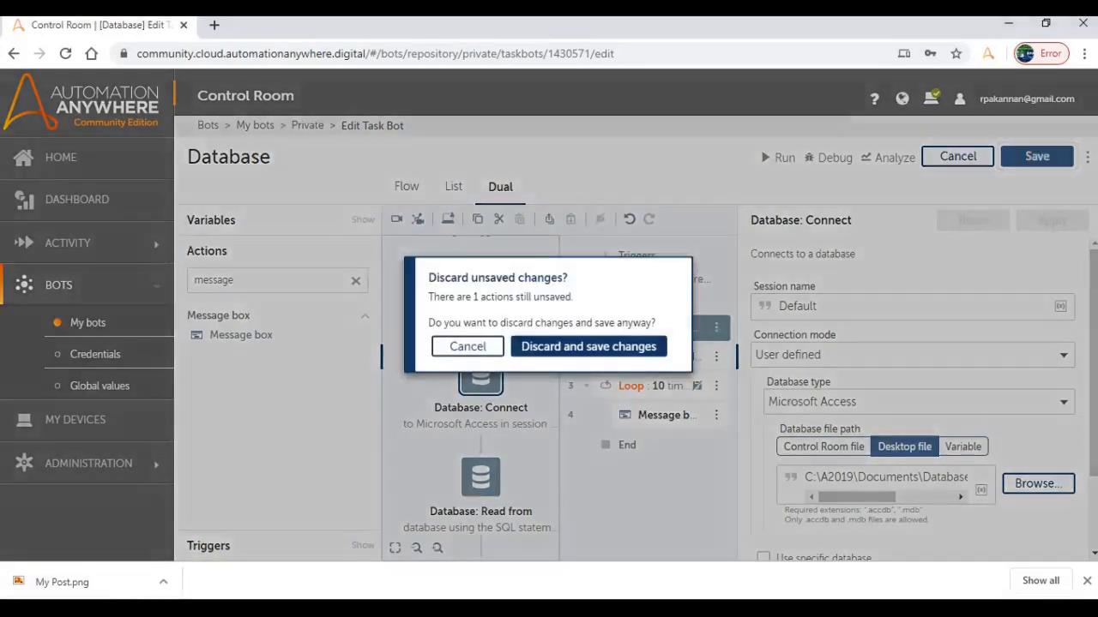
left_click(459, 346)
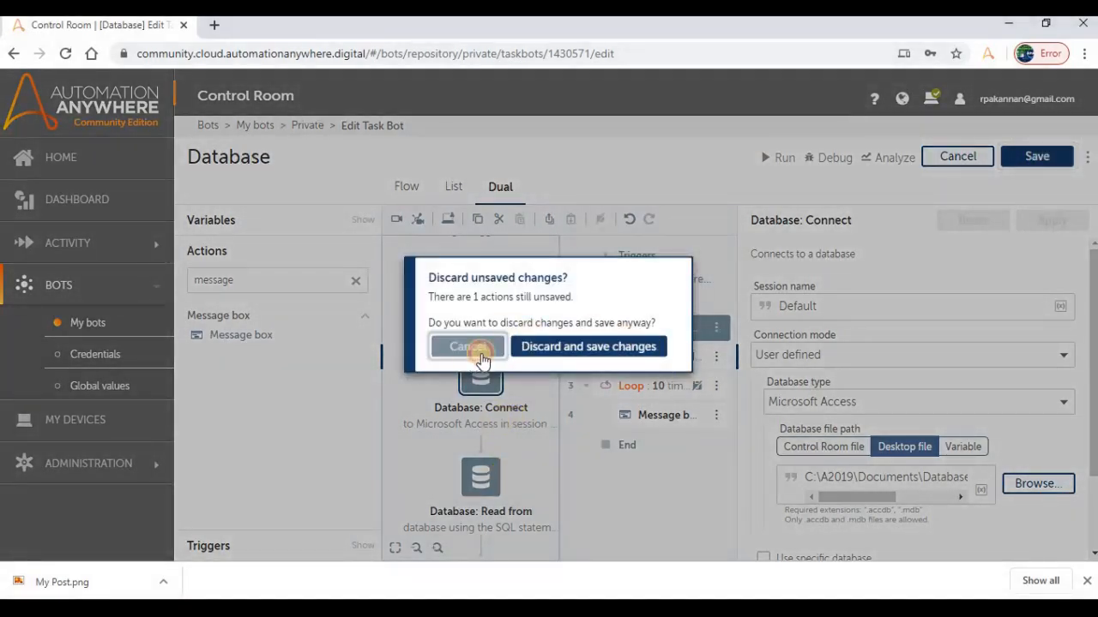
left_click(737, 357)
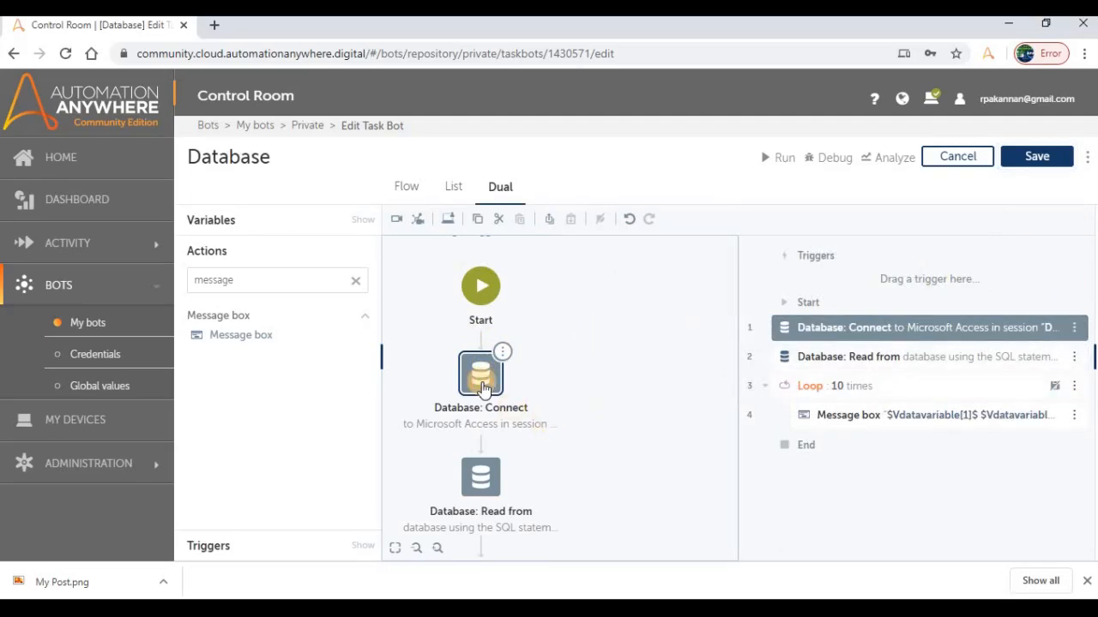
left_click(483, 389)
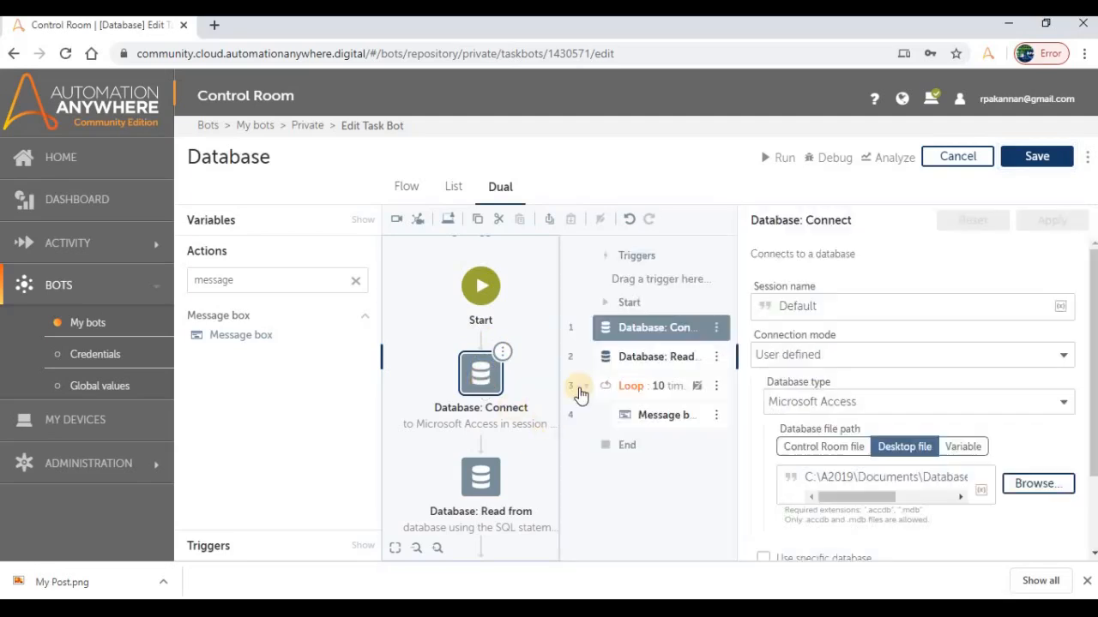
left_click(483, 470)
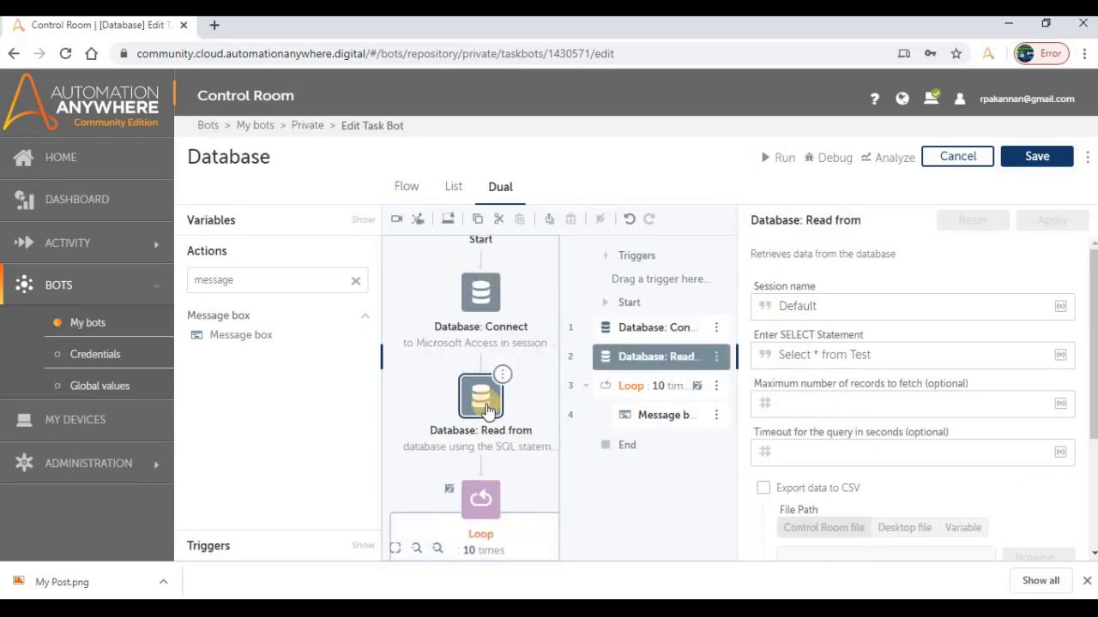
left_click(487, 407)
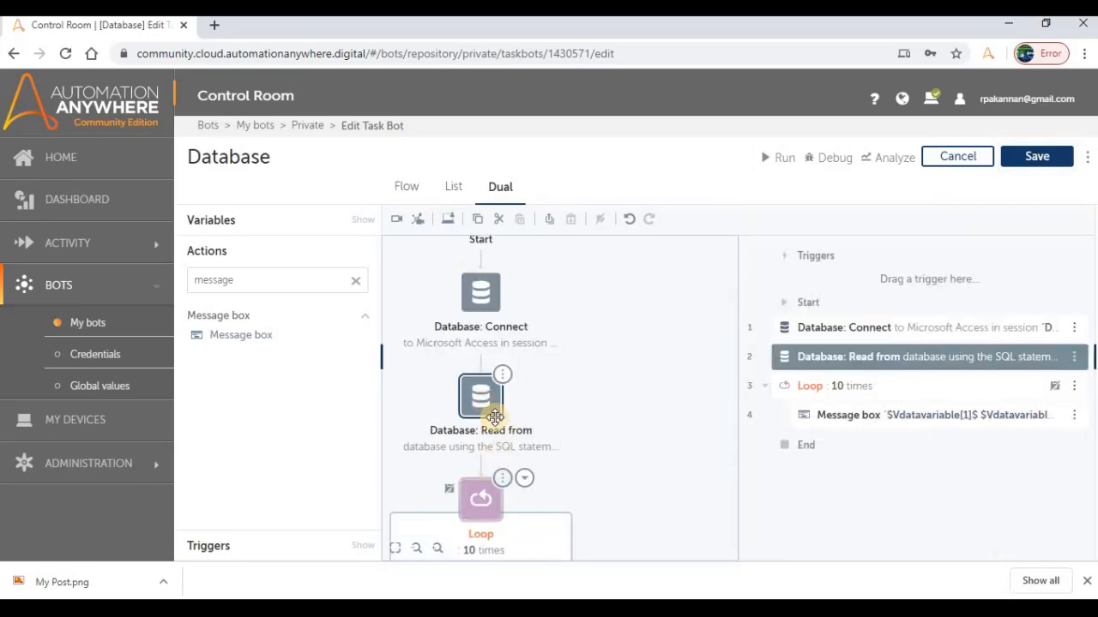
- Apply the Loop action's settings with the iterator For each row in a SQL query dataset and Vdatavariable as the current row
left_click(487, 499)
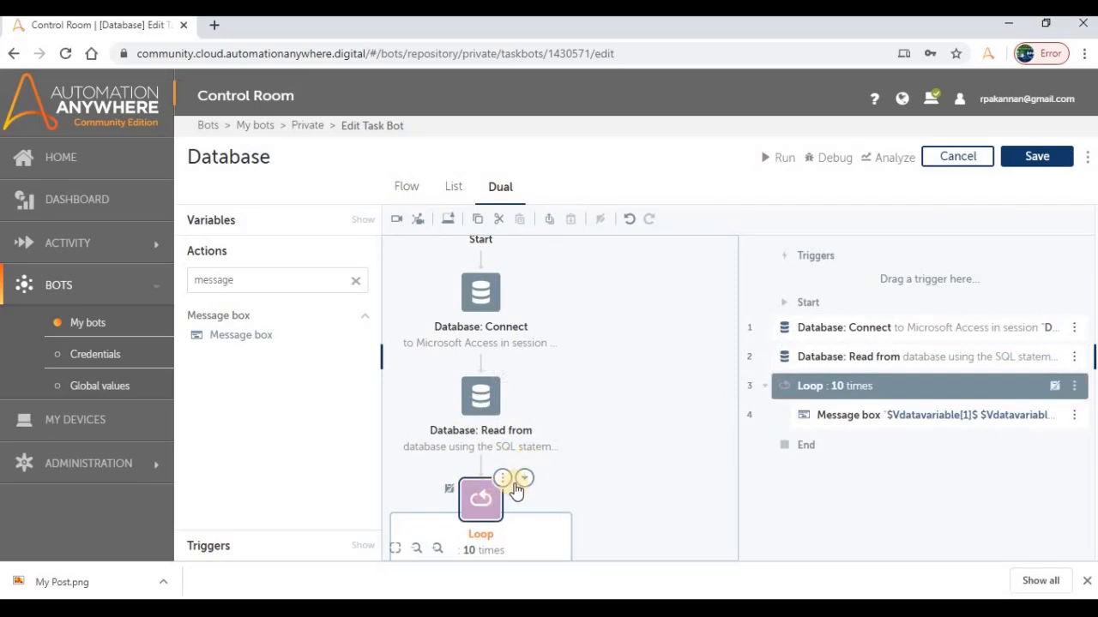
scroll(484, 427, "down", 1)
left_click(480, 420)
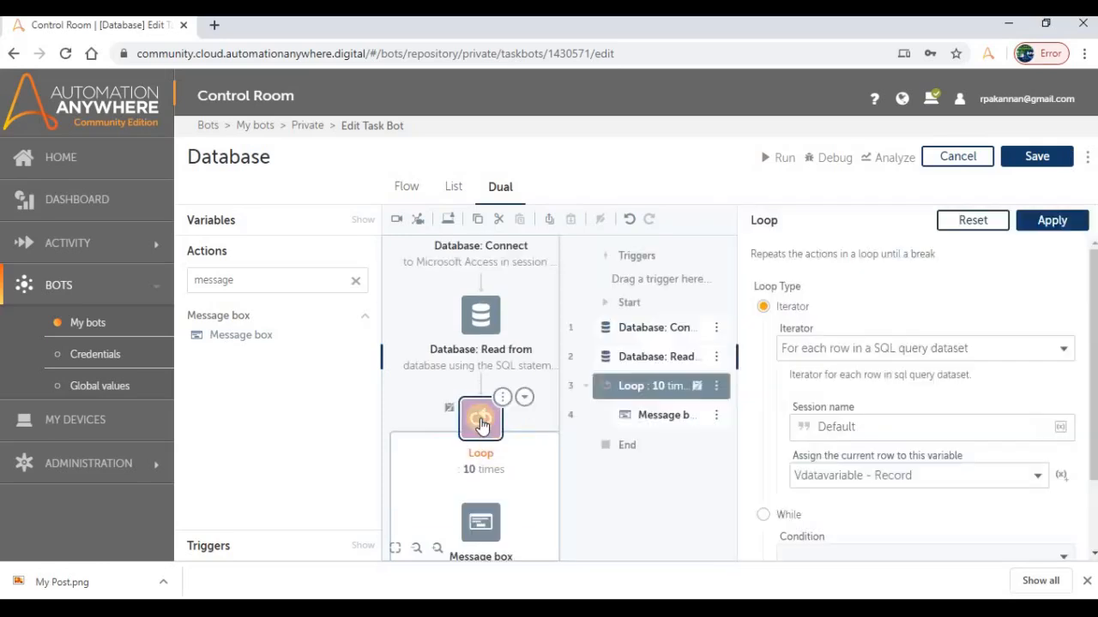
left_click(1068, 221)
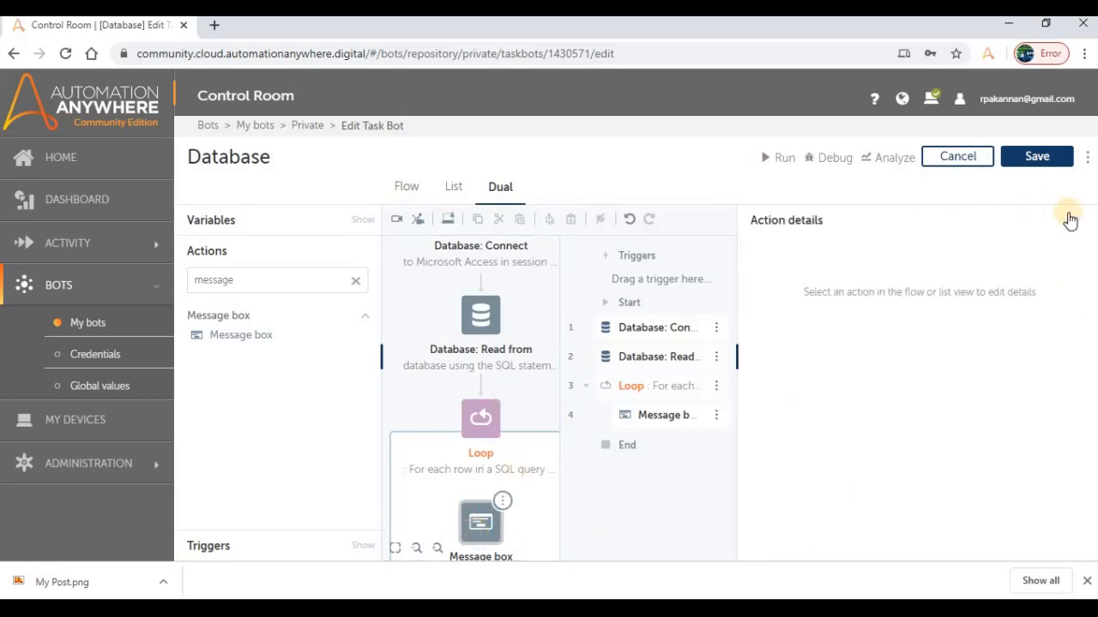
- Save the Database task bot and run it
left_click(1029, 156)
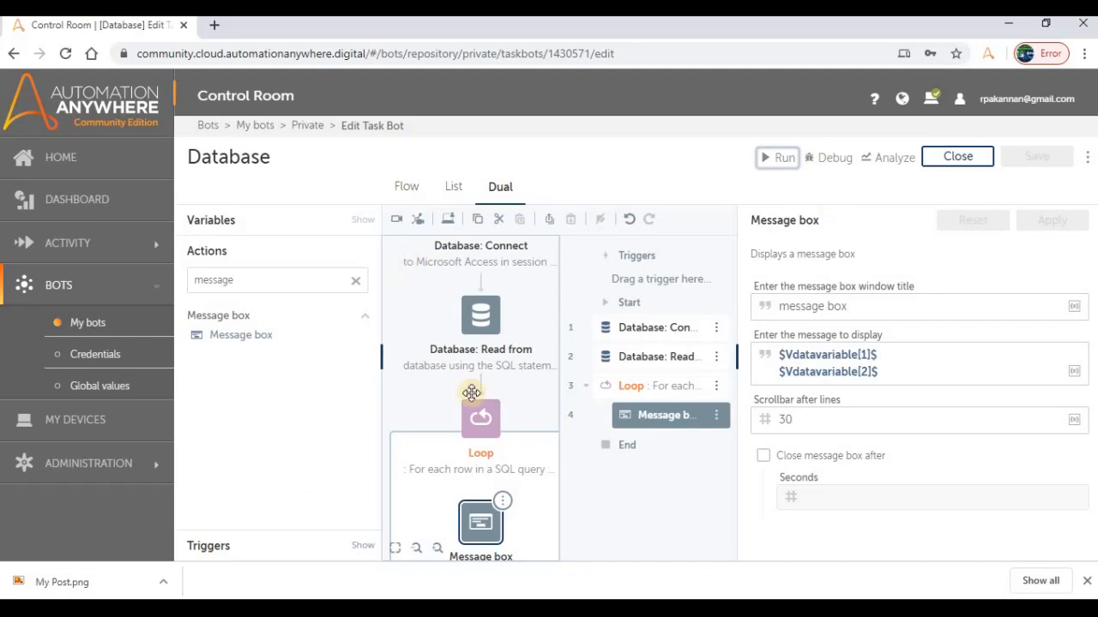
left_click(782, 162)
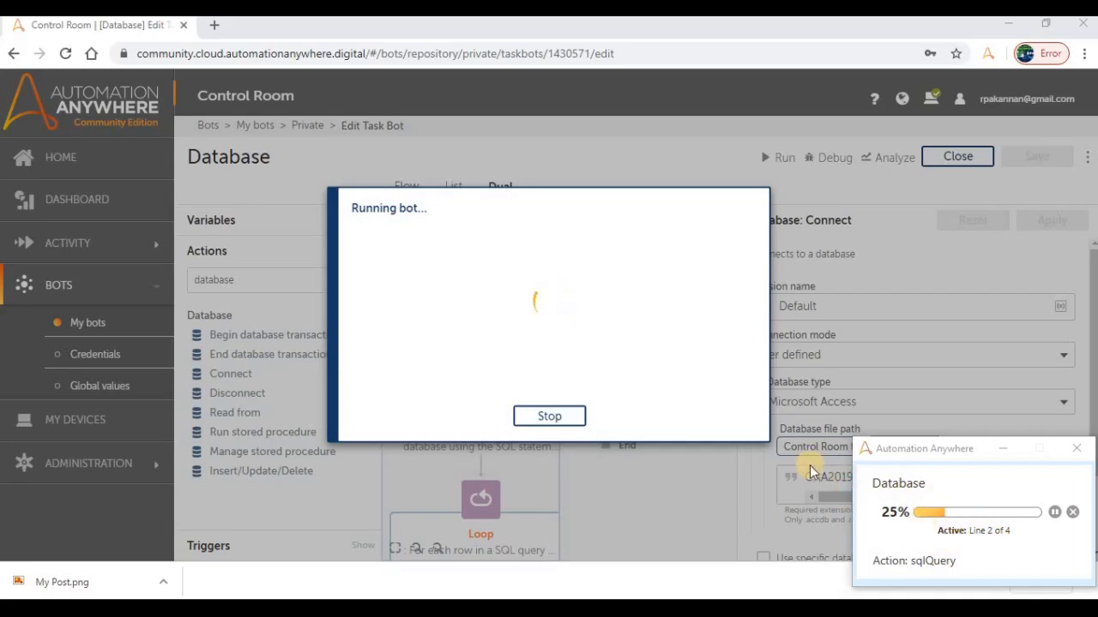
- Switch to the Test table in Access and place the bot's message box where the table's records can be read beside it
left_click_drag(502, 231, 539, 323)
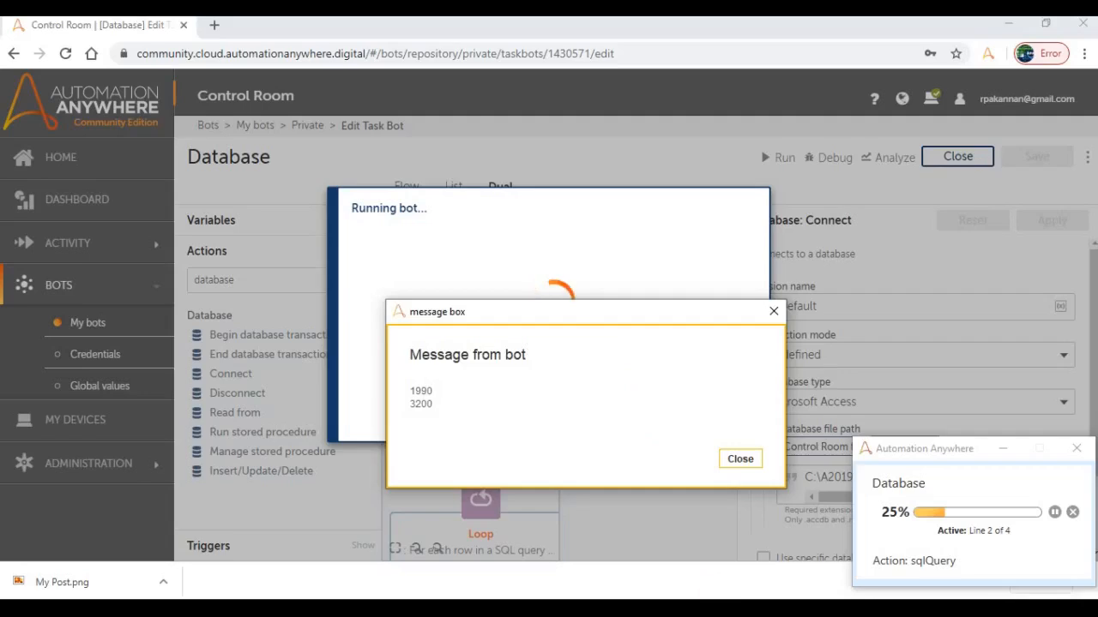
left_click(731, 608)
left_click(507, 328)
left_click_drag(508, 328, 727, 390)
left_click(906, 109)
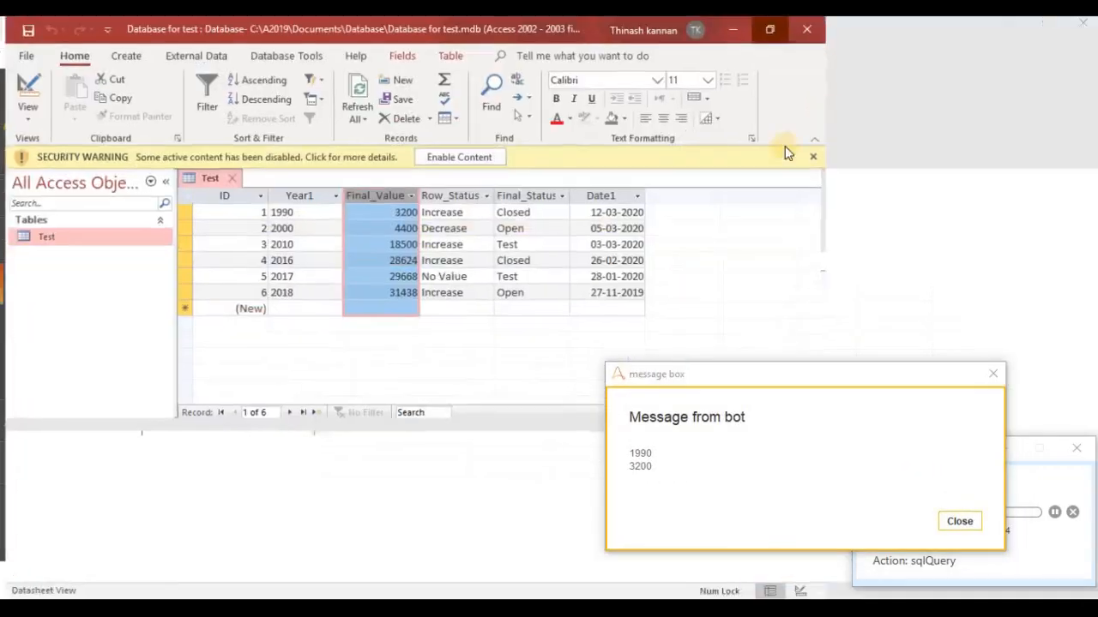
left_click_drag(690, 353, 618, 277)
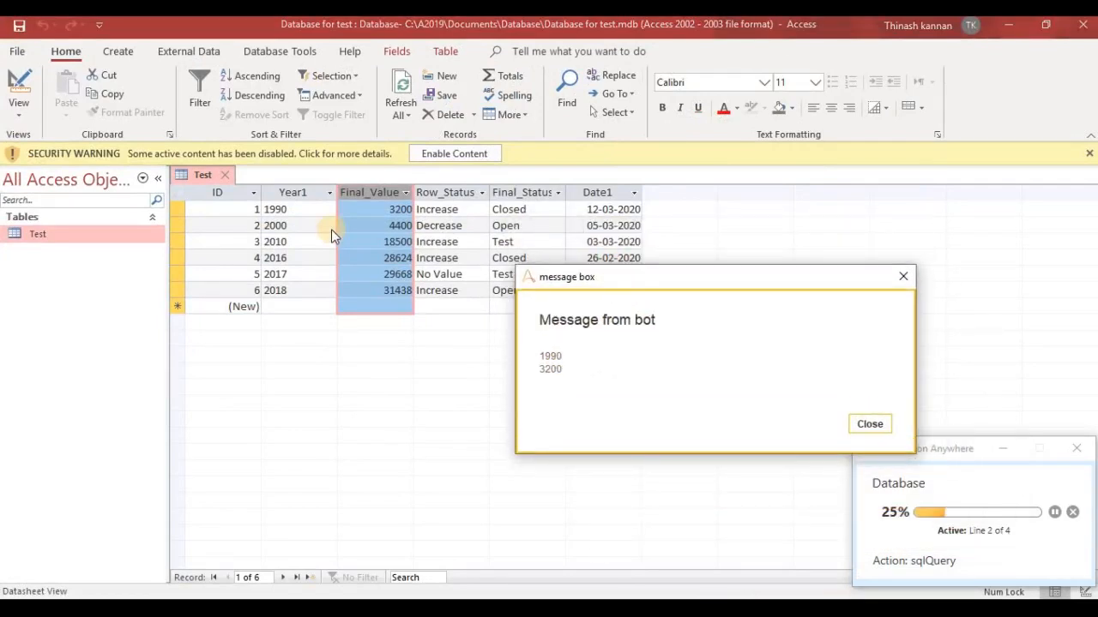
- Compare the bot's message values with the Year1 and Final_Value fields of the Test table's first record
left_click(262, 208)
left_click(294, 190)
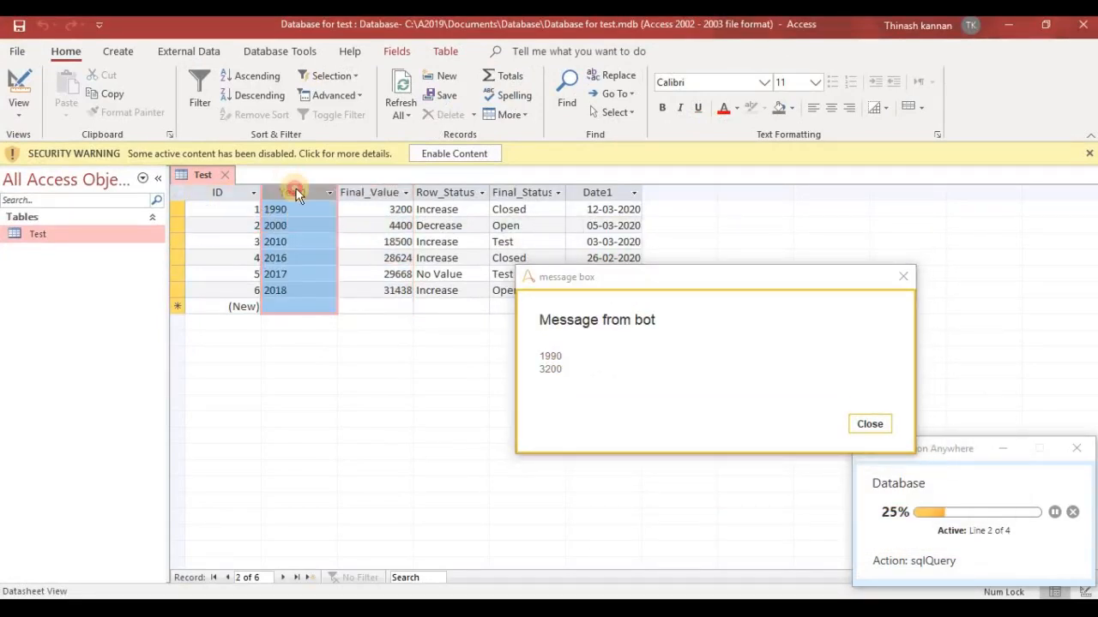
left_click(363, 188)
left_click(284, 196)
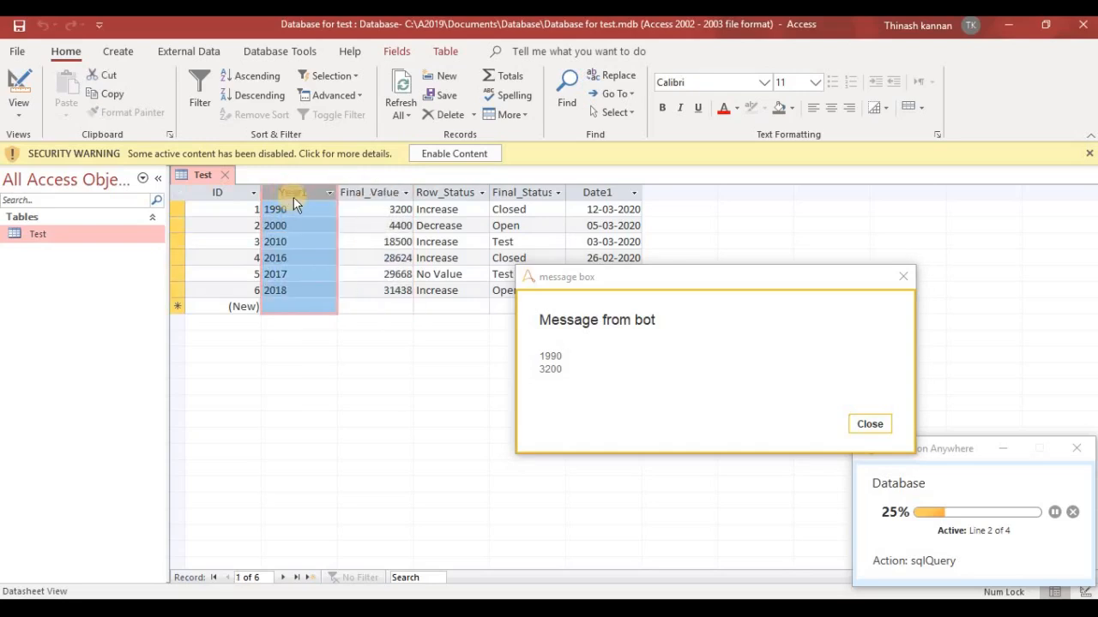
left_click(367, 191)
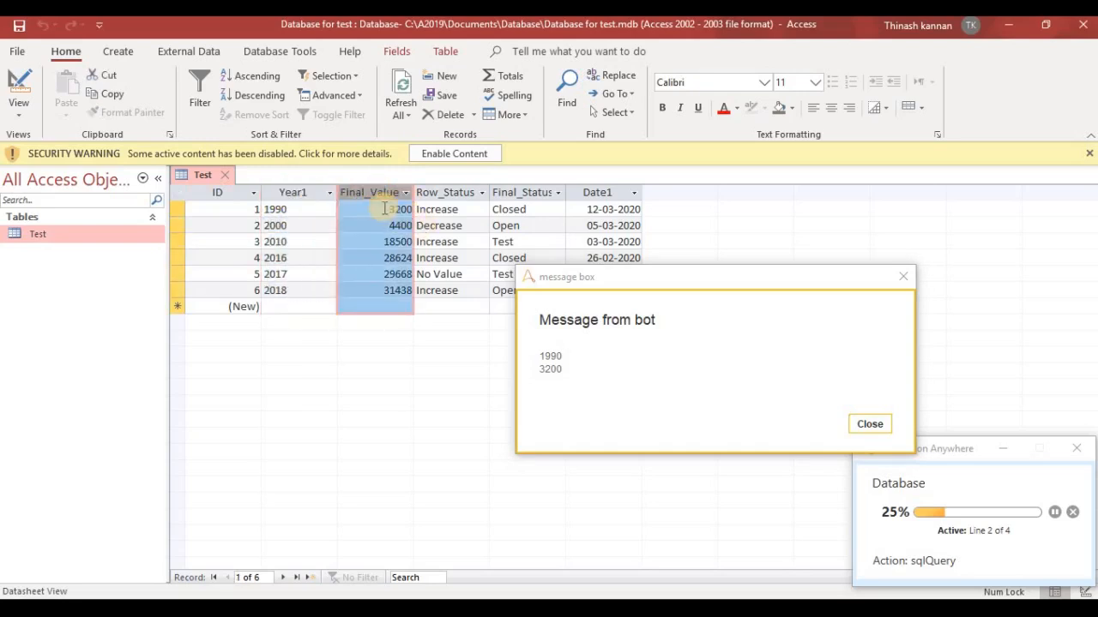
left_click_drag(566, 356, 517, 357)
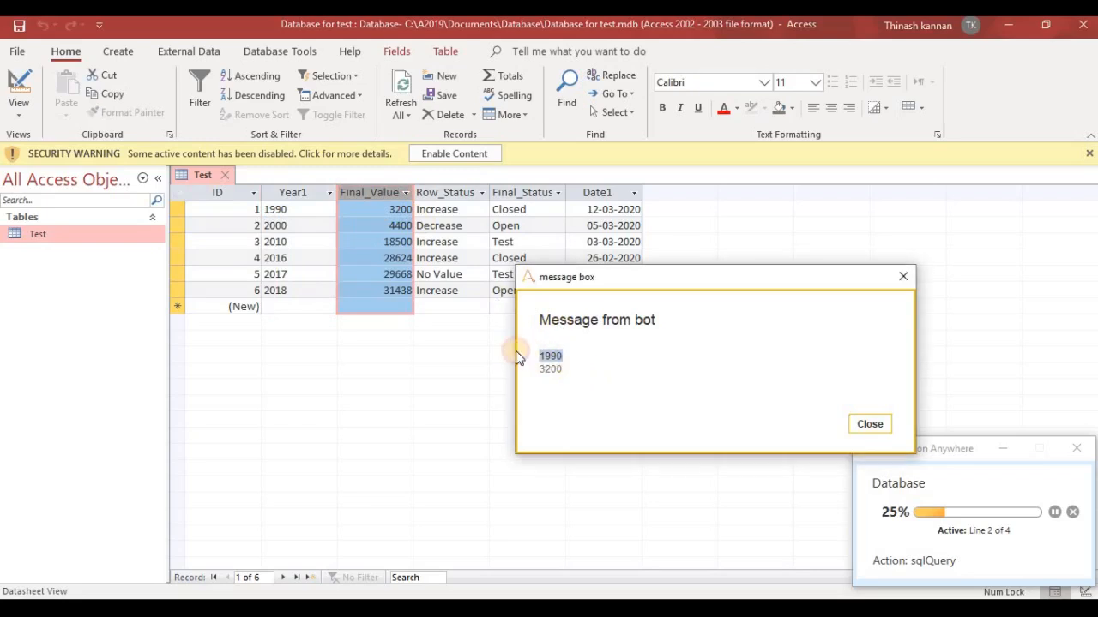
left_click(273, 210)
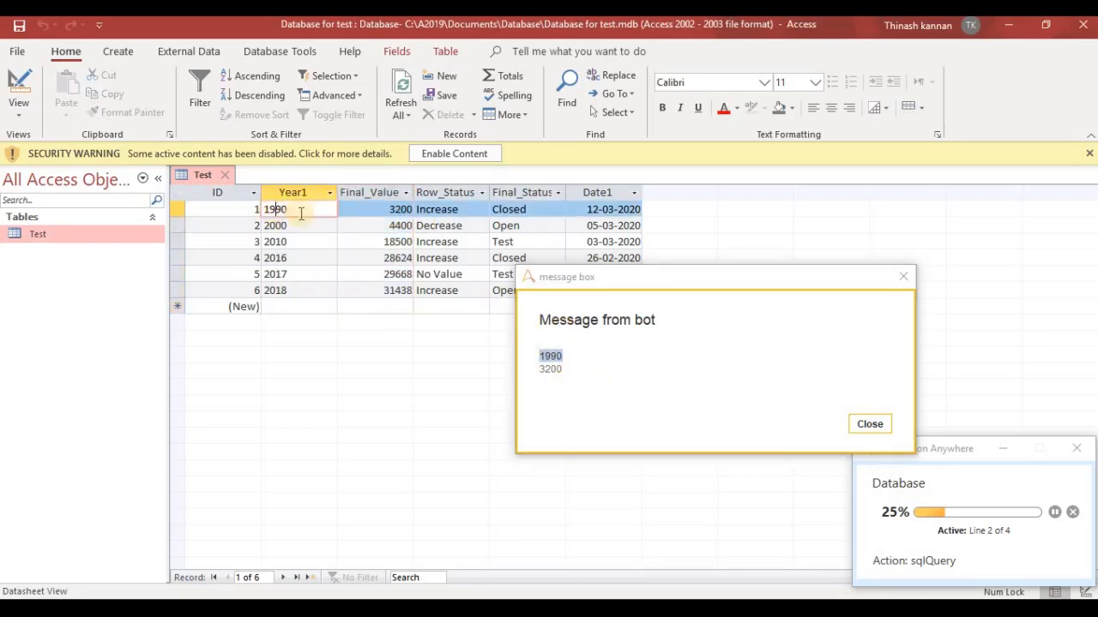
double_click(397, 211)
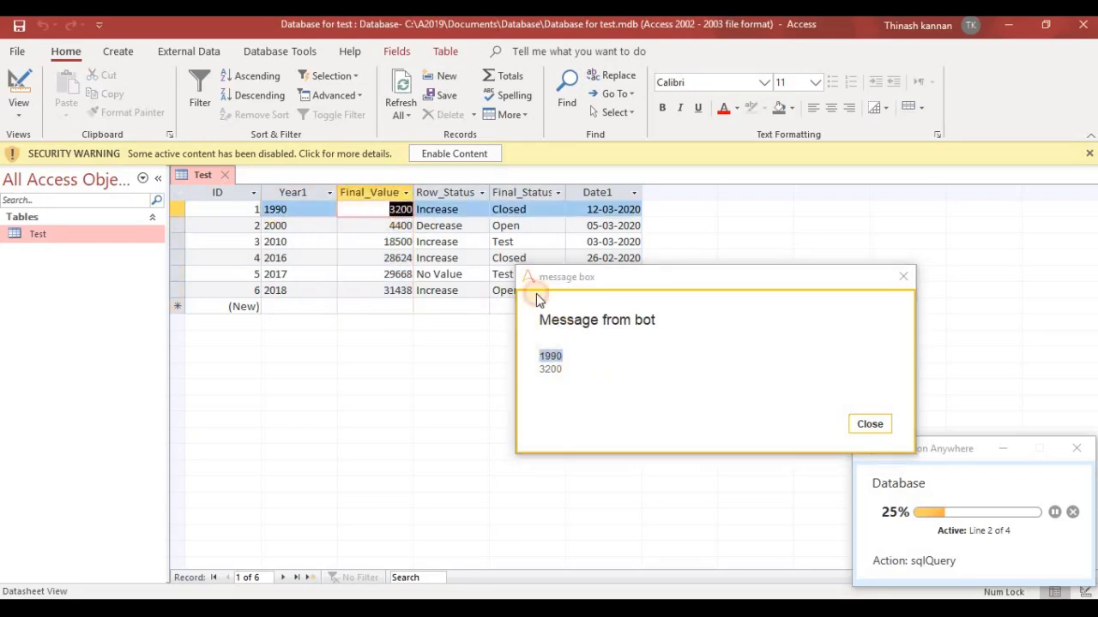
- Dismiss the bot's message box for each row of the Test table, comparing its values with the records, until the run ends
left_click(870, 425)
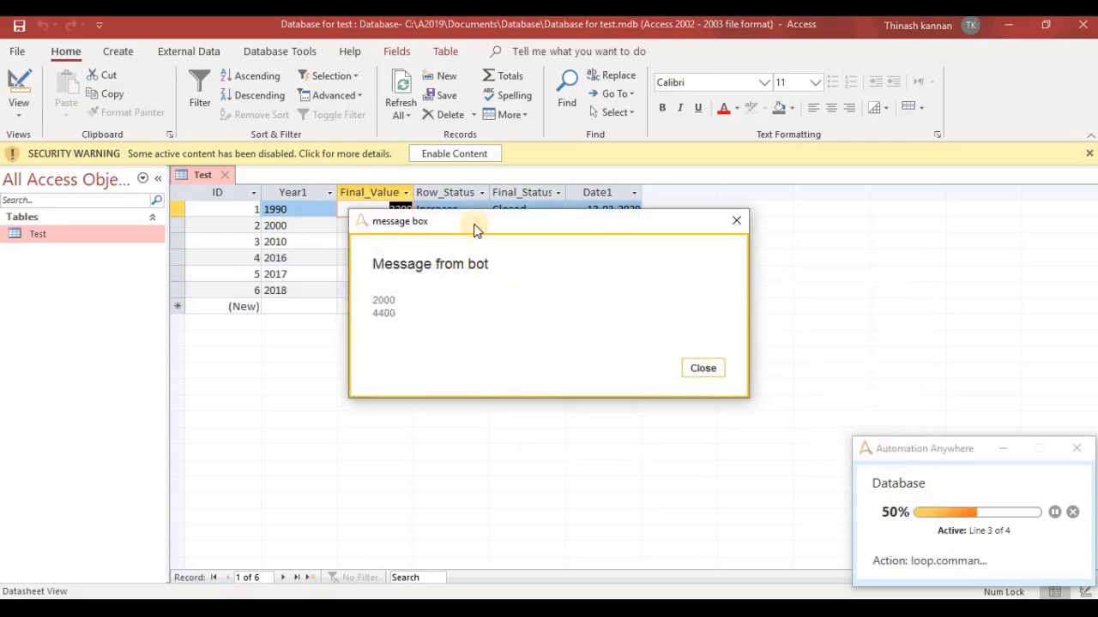
left_click_drag(478, 236, 506, 289)
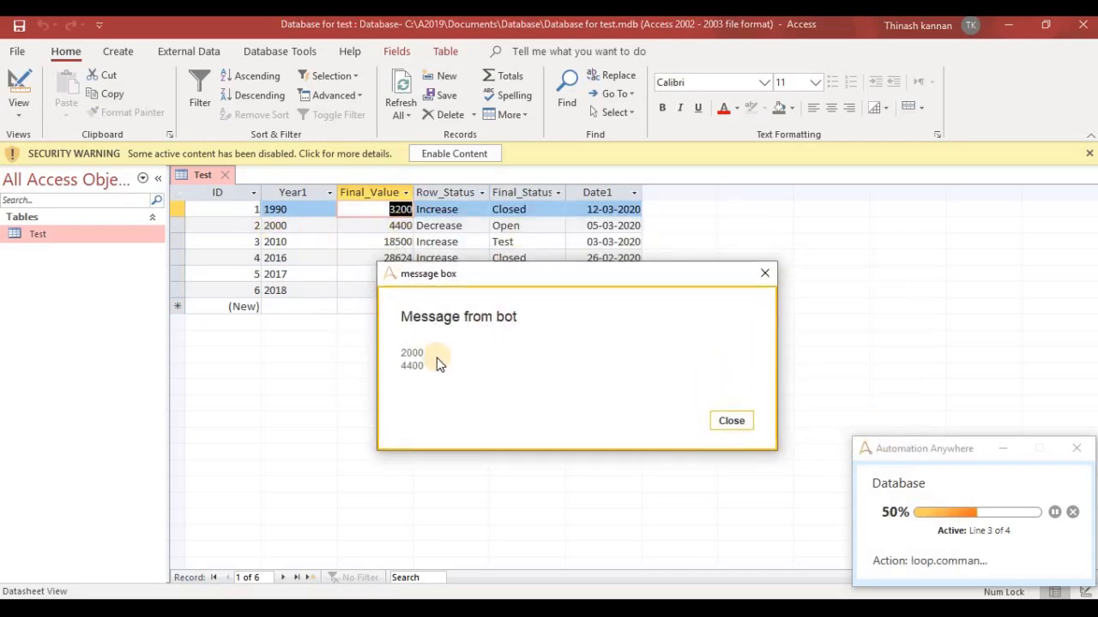
left_click(732, 420)
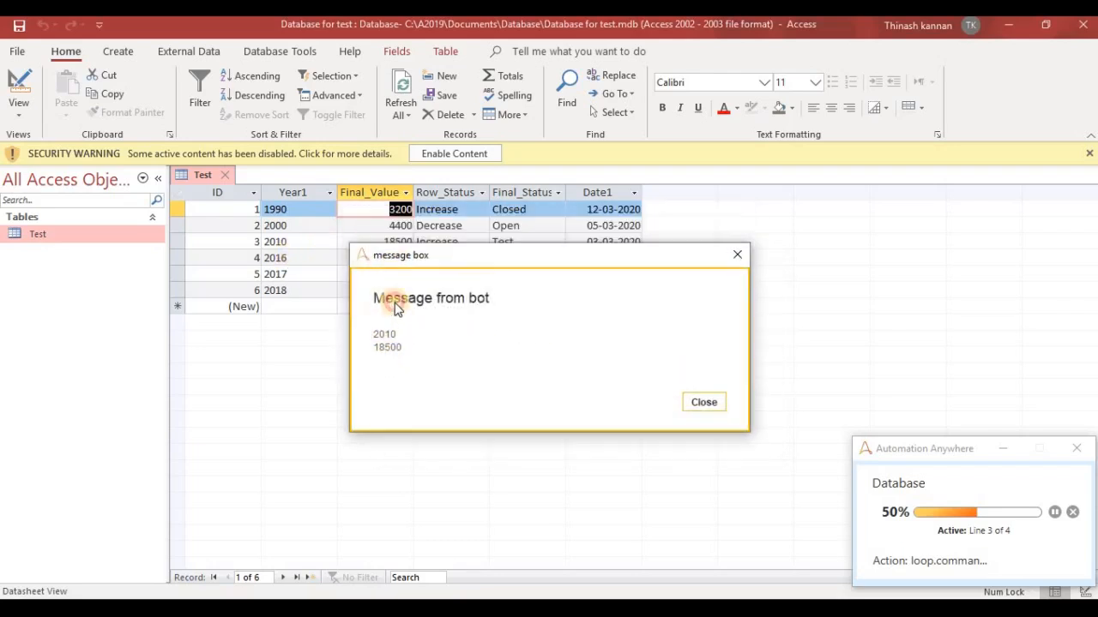
left_click(696, 447)
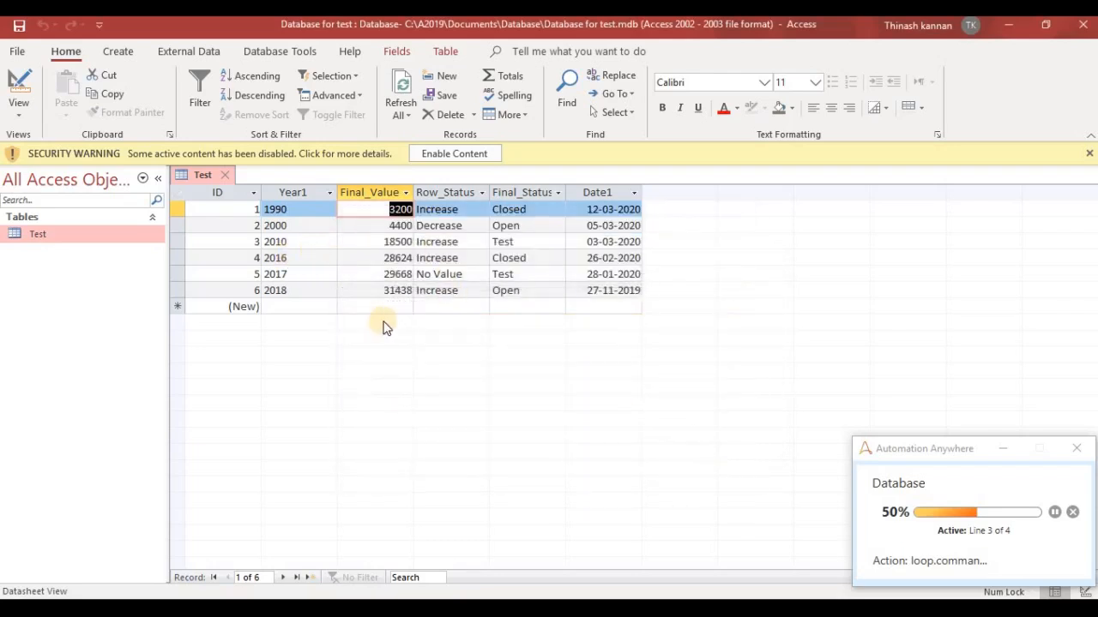
left_click(702, 370)
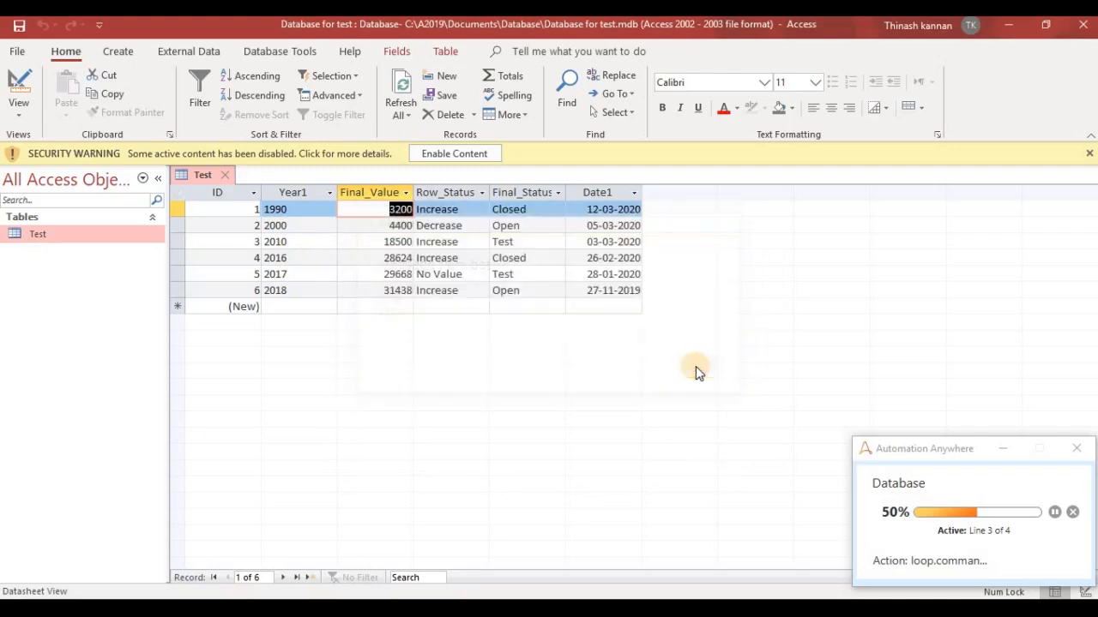
left_click(697, 371)
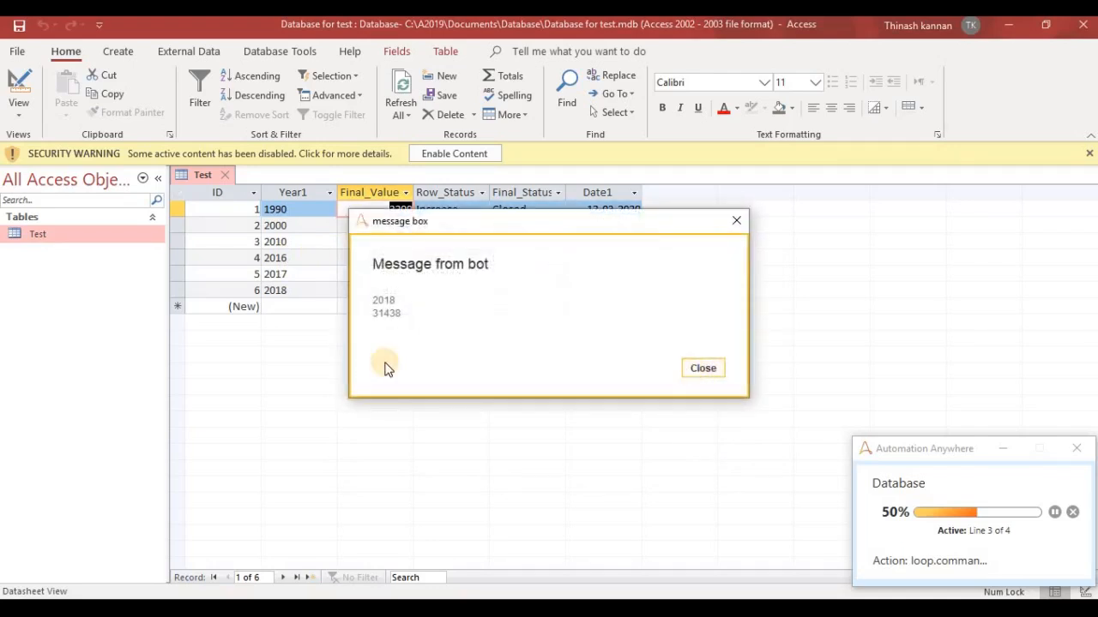
left_click(713, 370)
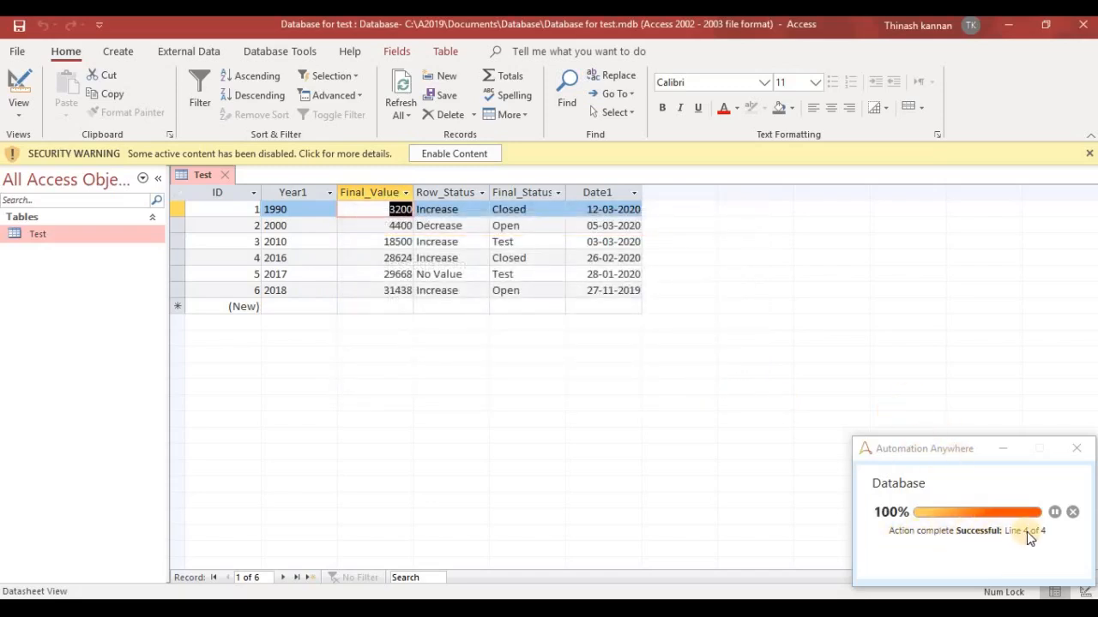
- Switch back to the Control Room, read the bot's run result and close it
mouse_move(532, 604)
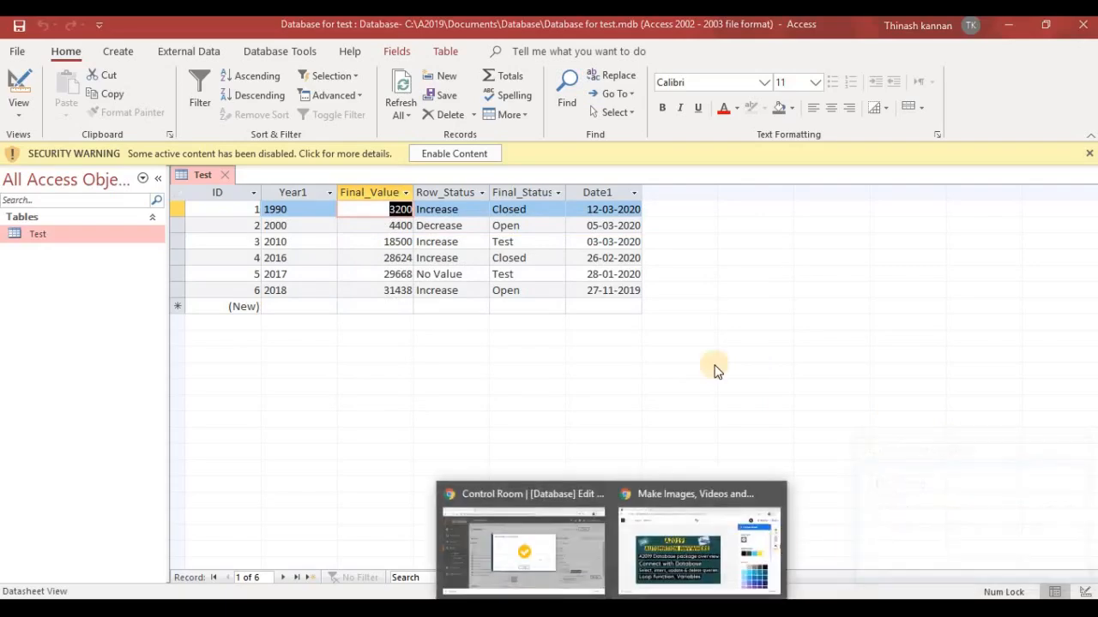
left_click(525, 480)
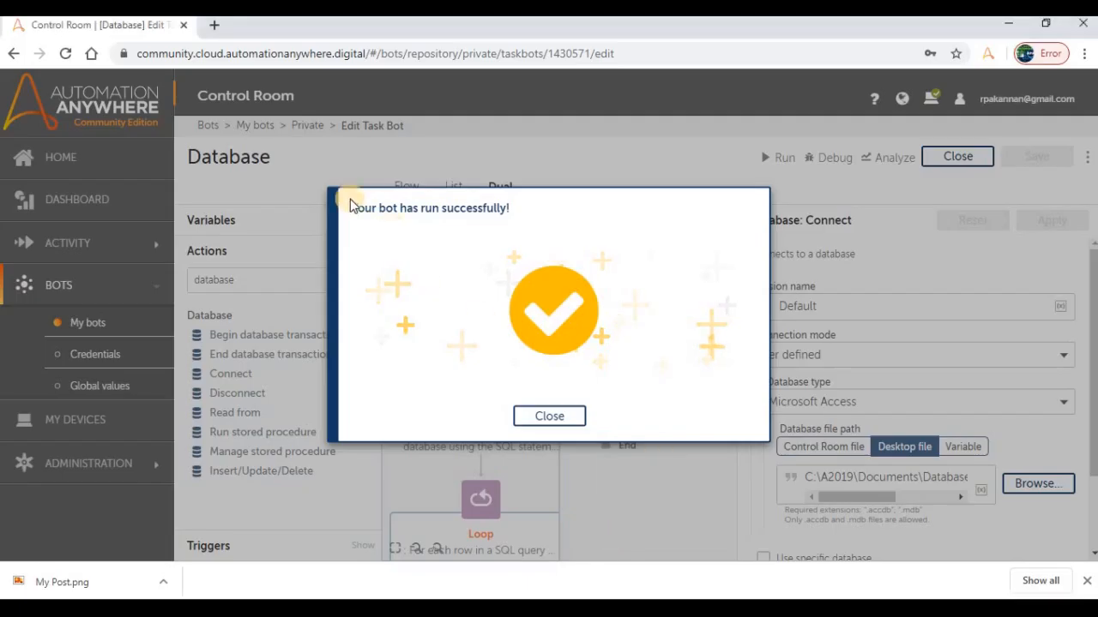
left_click_drag(356, 208, 516, 223)
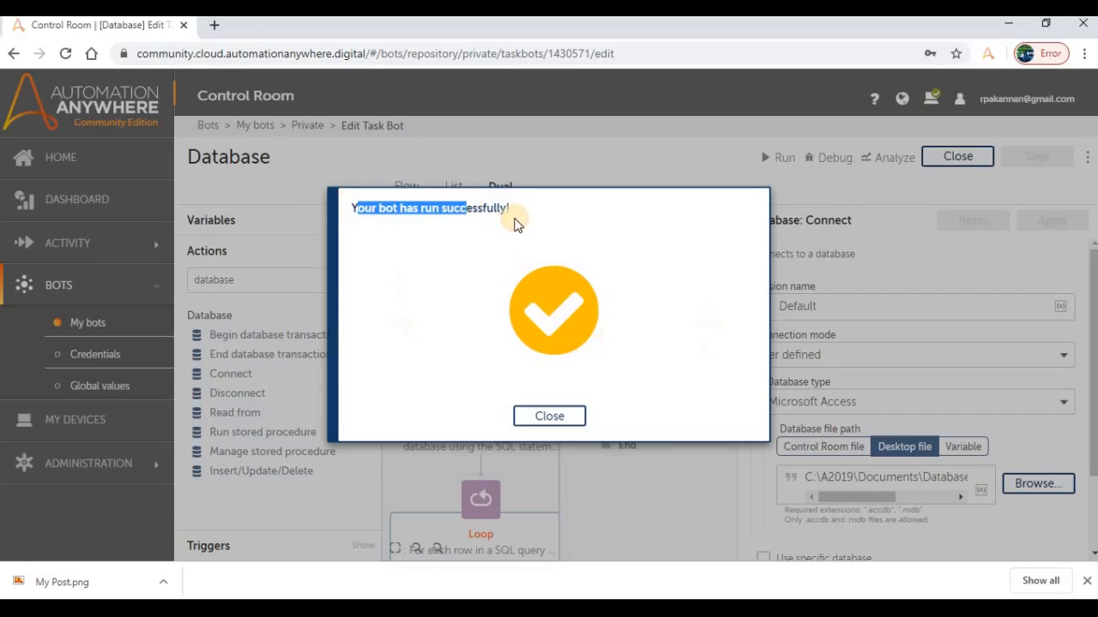
left_click(548, 416)
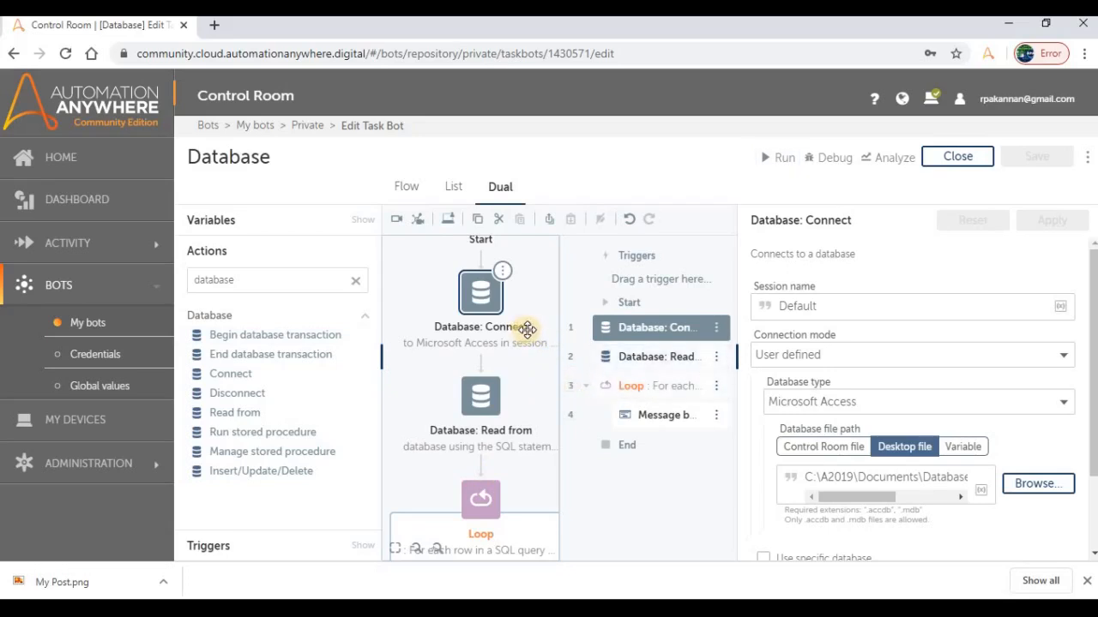
- Review the Database: Connect action's session name, database type and database file path
scroll(498, 276, "up", 1)
left_click(474, 385)
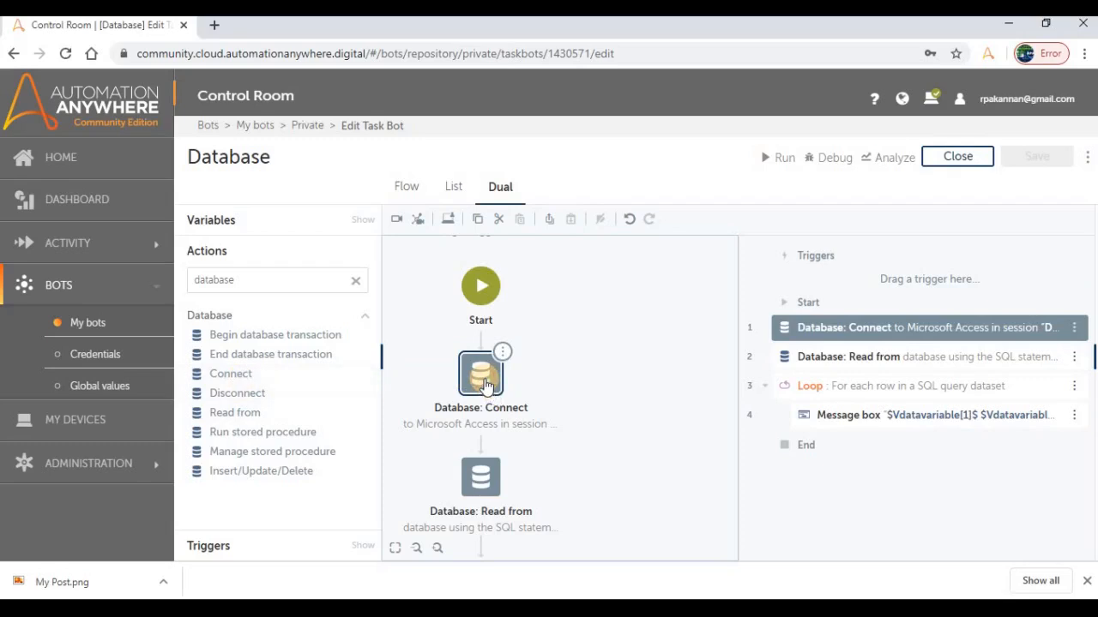
left_click(484, 385)
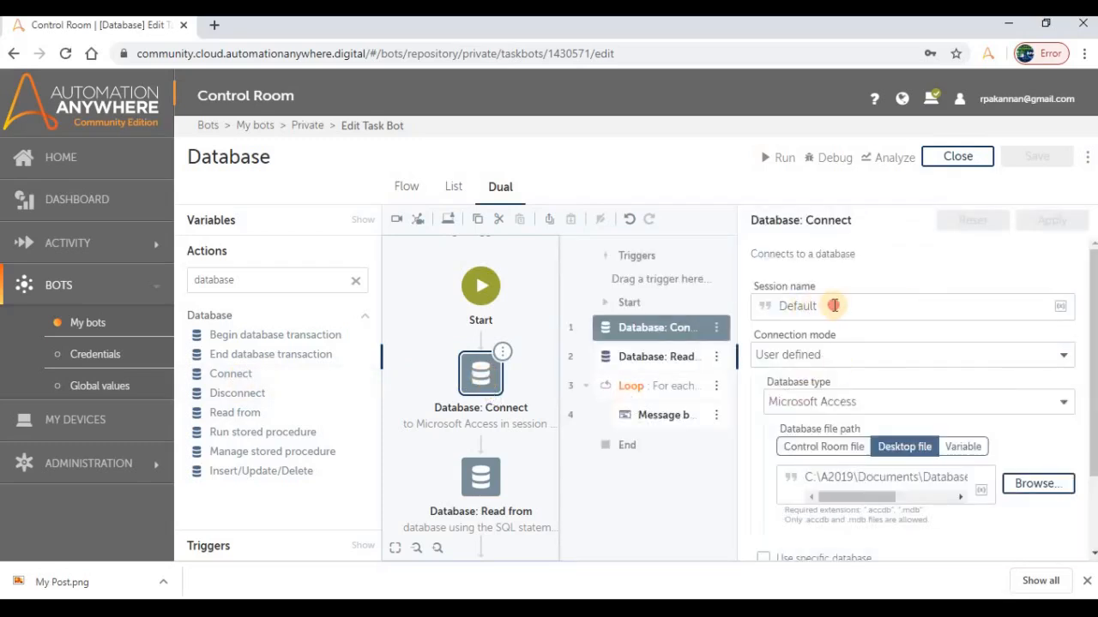
double_click(785, 306)
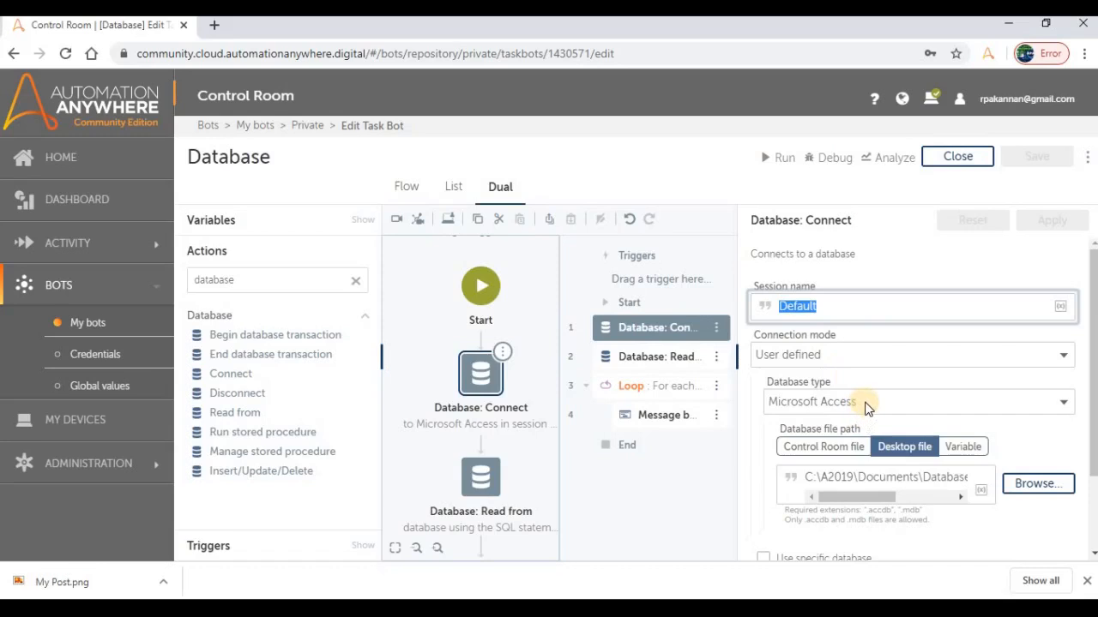
left_click(909, 463)
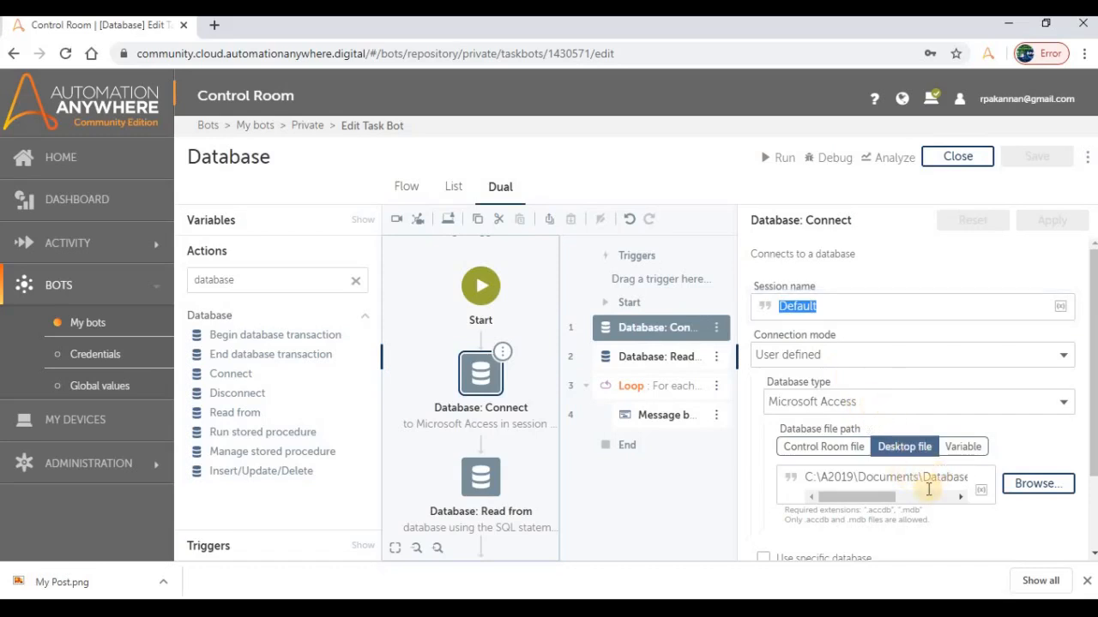
- Review the Database: Connect action's file path and driver options, and the Read from action's SELECT statement and session name
left_click(926, 488)
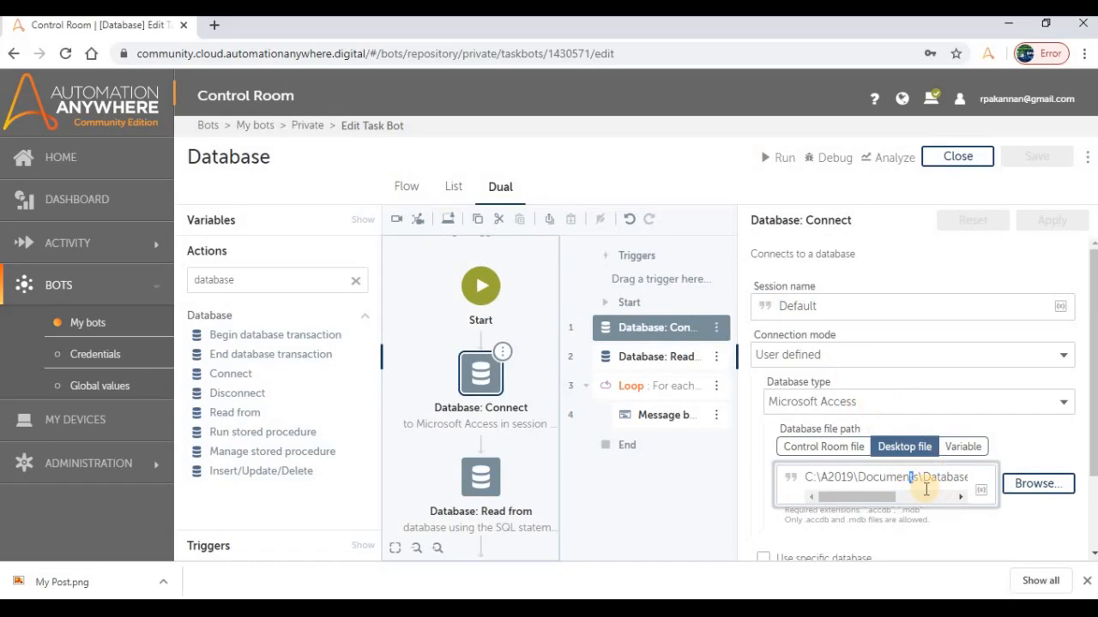
scroll(914, 387, "down", 2)
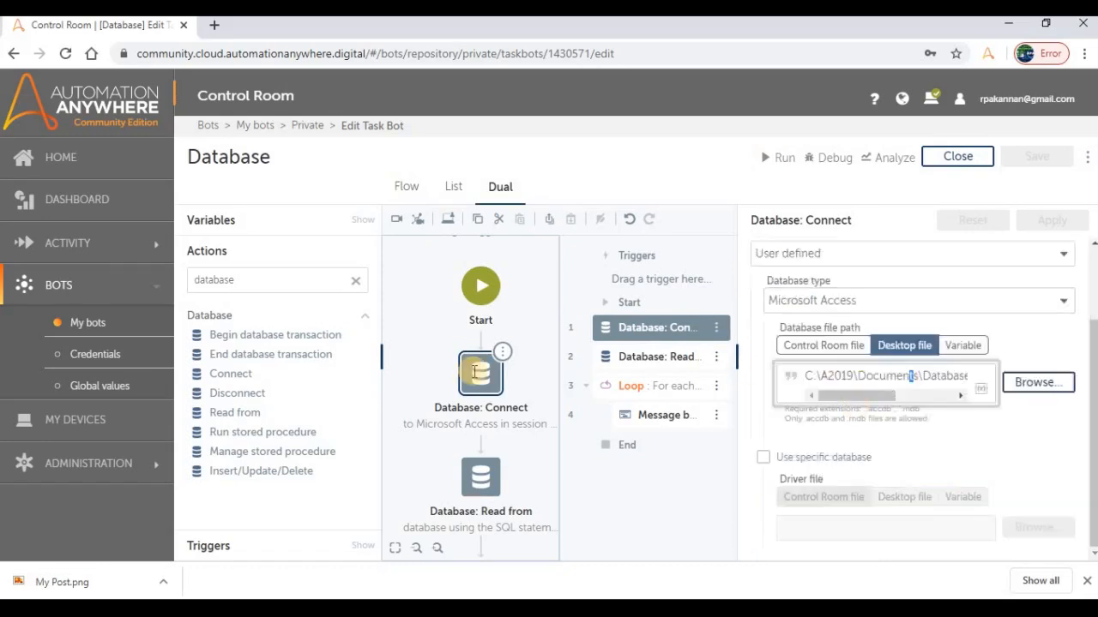
left_click(483, 481)
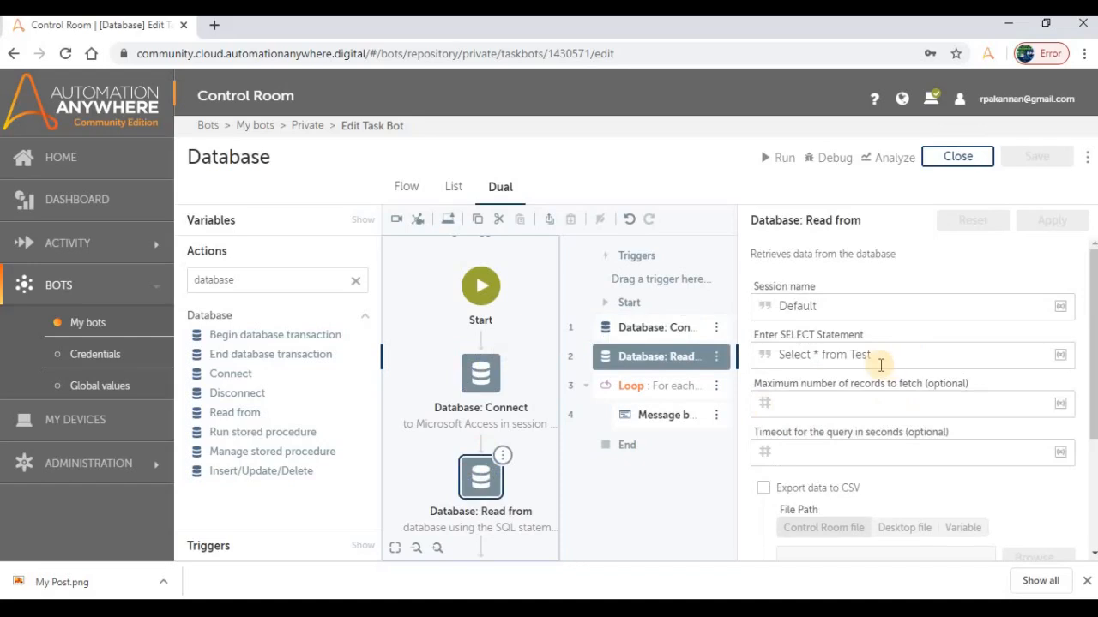
left_click_drag(769, 355, 887, 364)
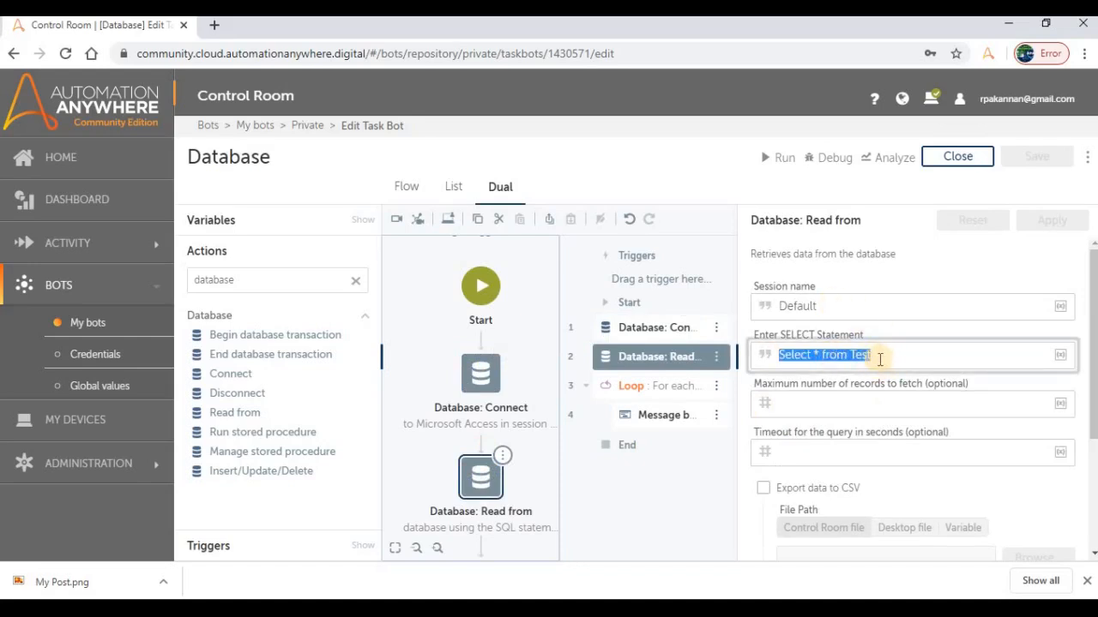
left_click(840, 313)
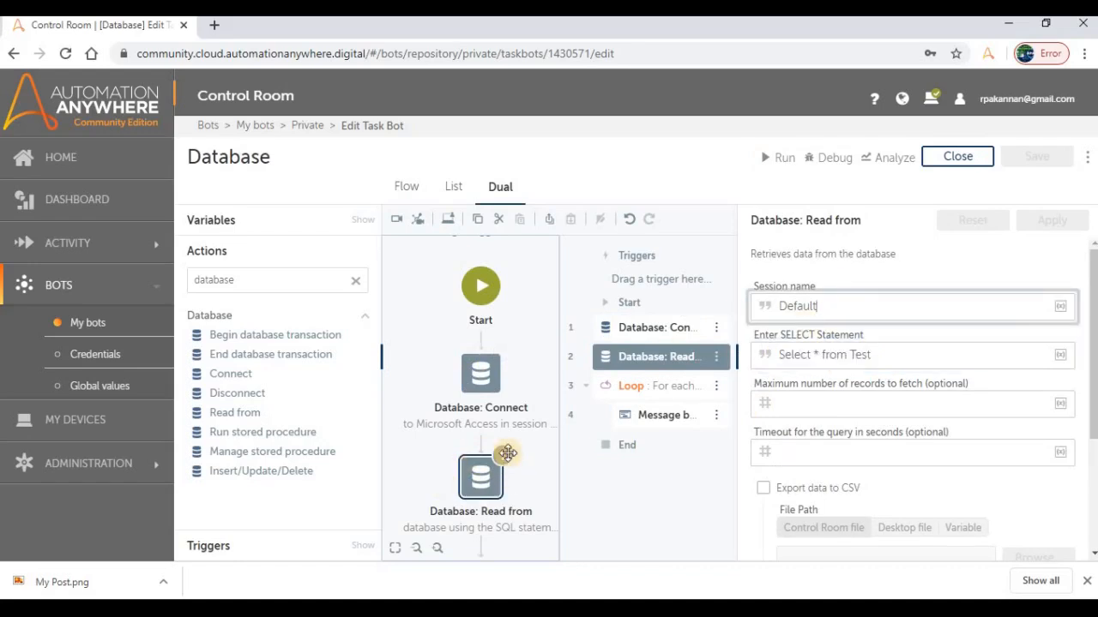
scroll(498, 446, "down", 2)
- Review the Loop's row iterator and session name, and the variables in the Message box's message
left_click(490, 425)
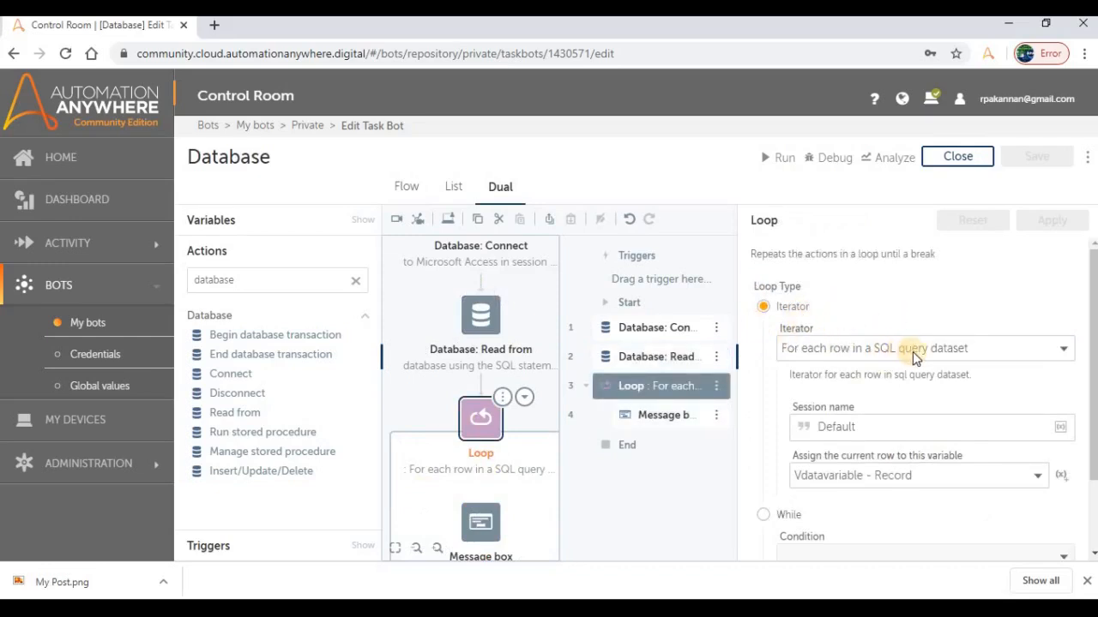
left_click(880, 426)
left_click(496, 531)
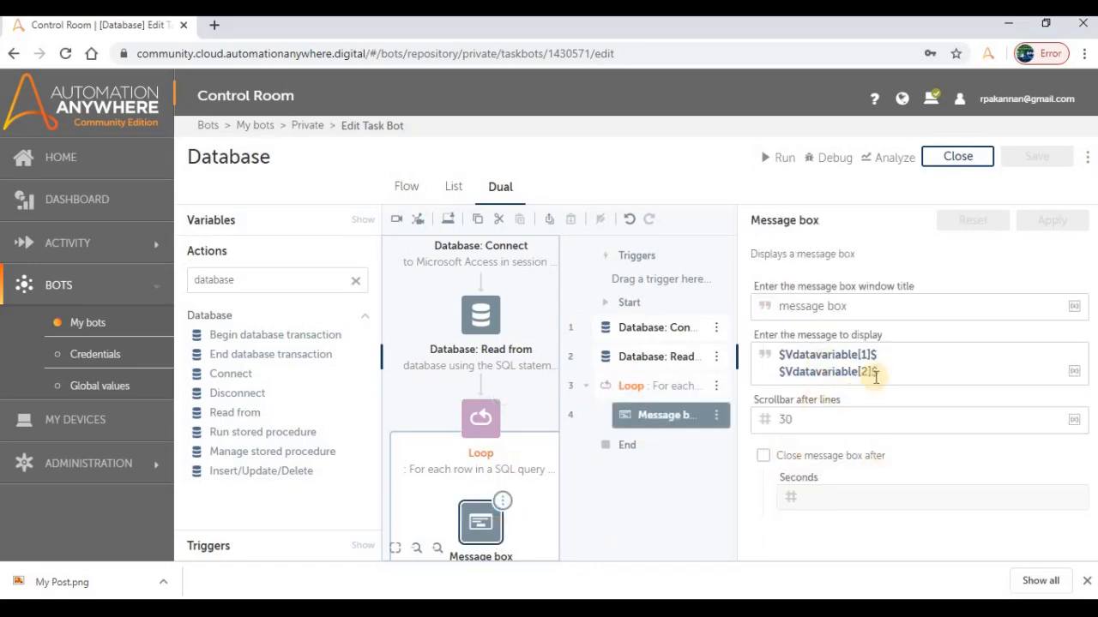
left_click_drag(878, 370, 759, 341)
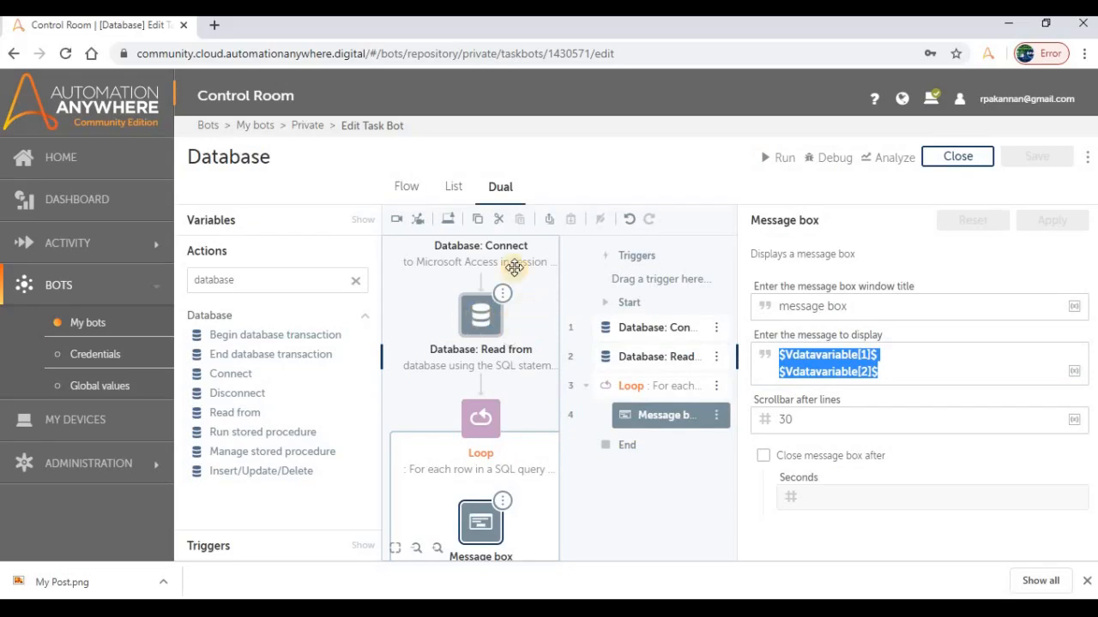
- Disable the Database: Read from action and the Loop that contains the Message box
left_click(498, 297)
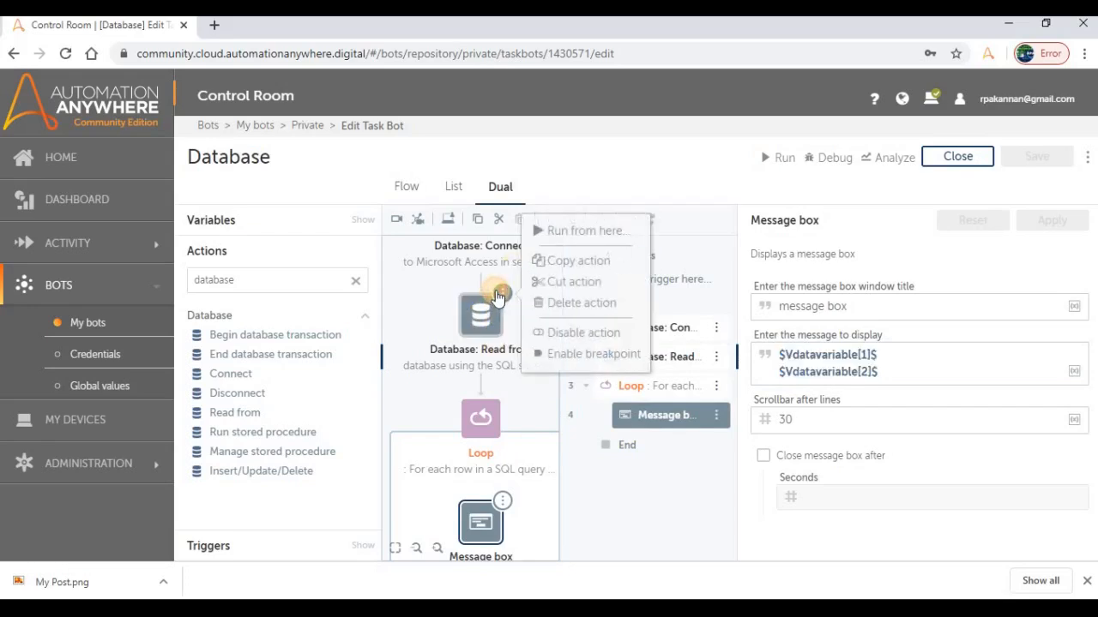
left_click(572, 334)
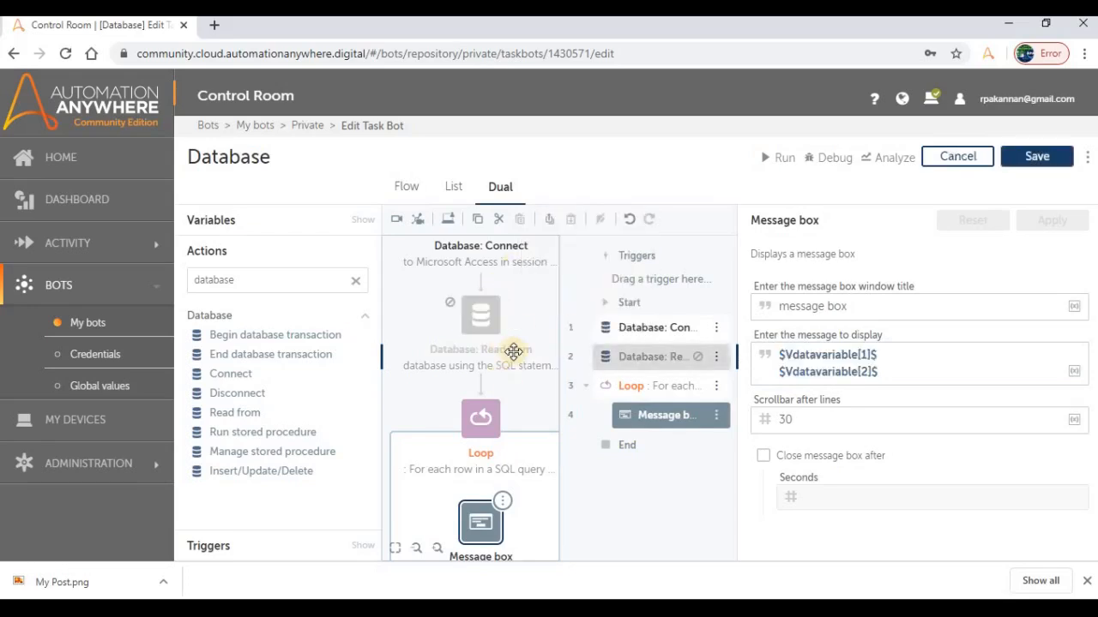
scroll(520, 346, "up", 2)
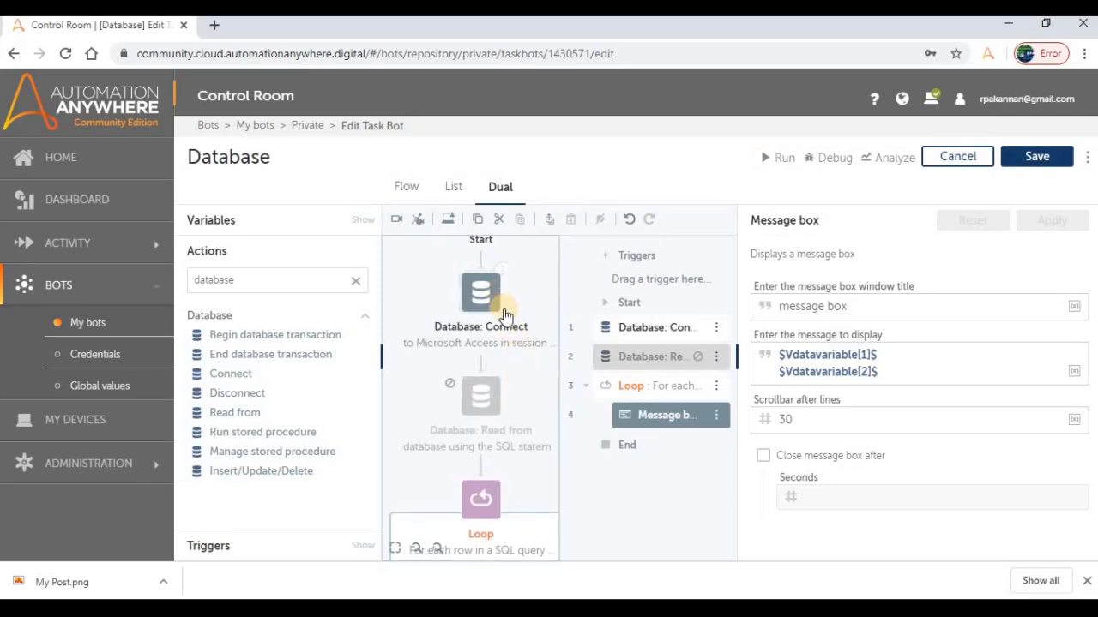
scroll(512, 424, "down", 1)
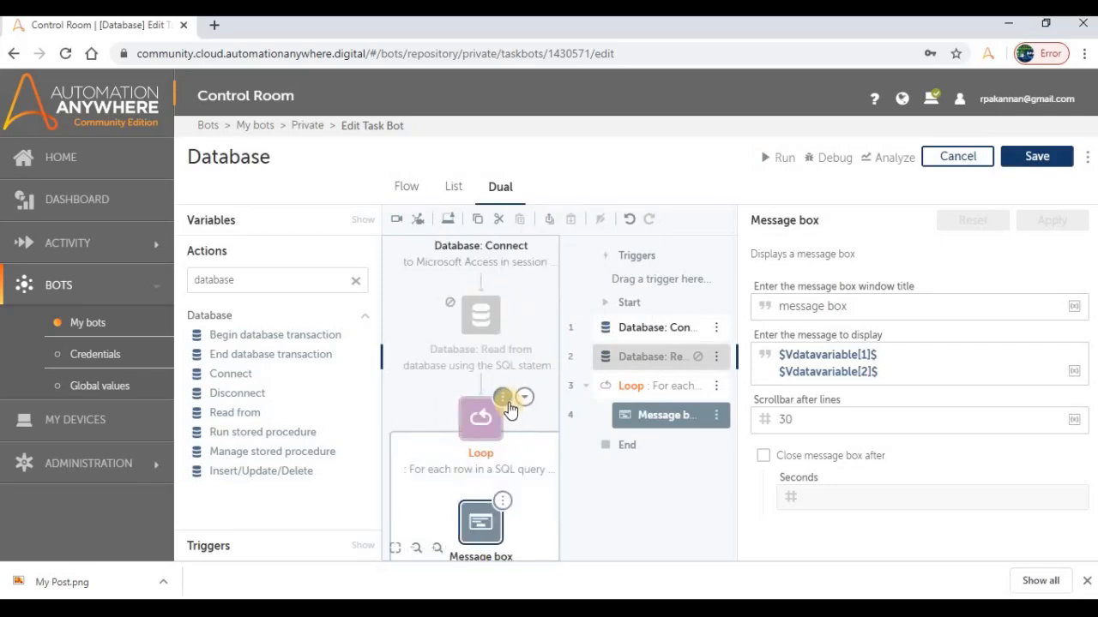
left_click(503, 400)
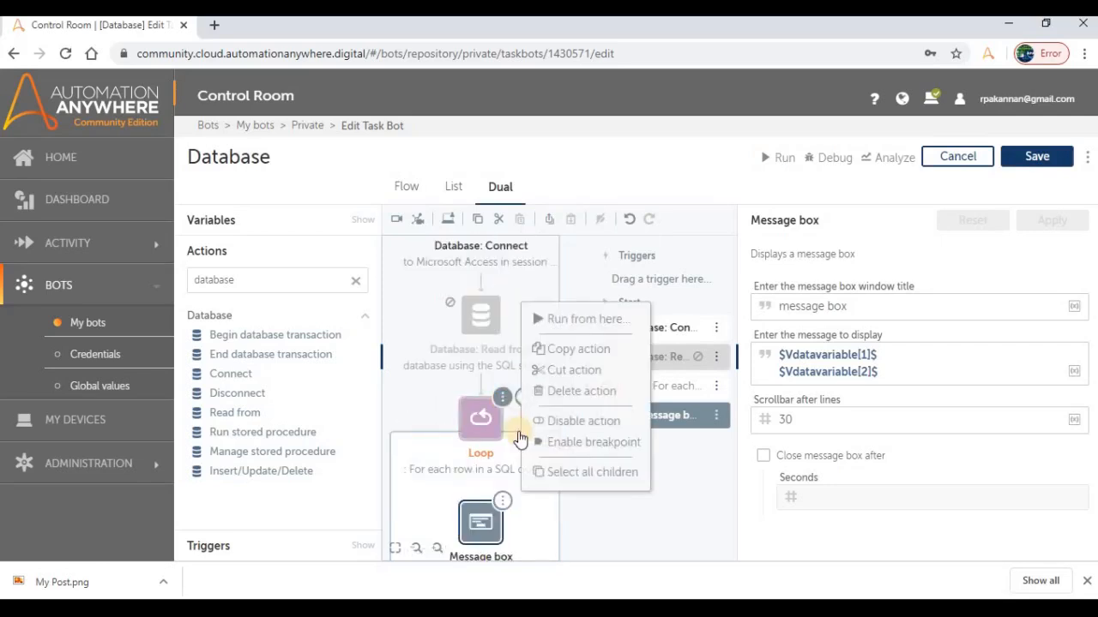
left_click(564, 422)
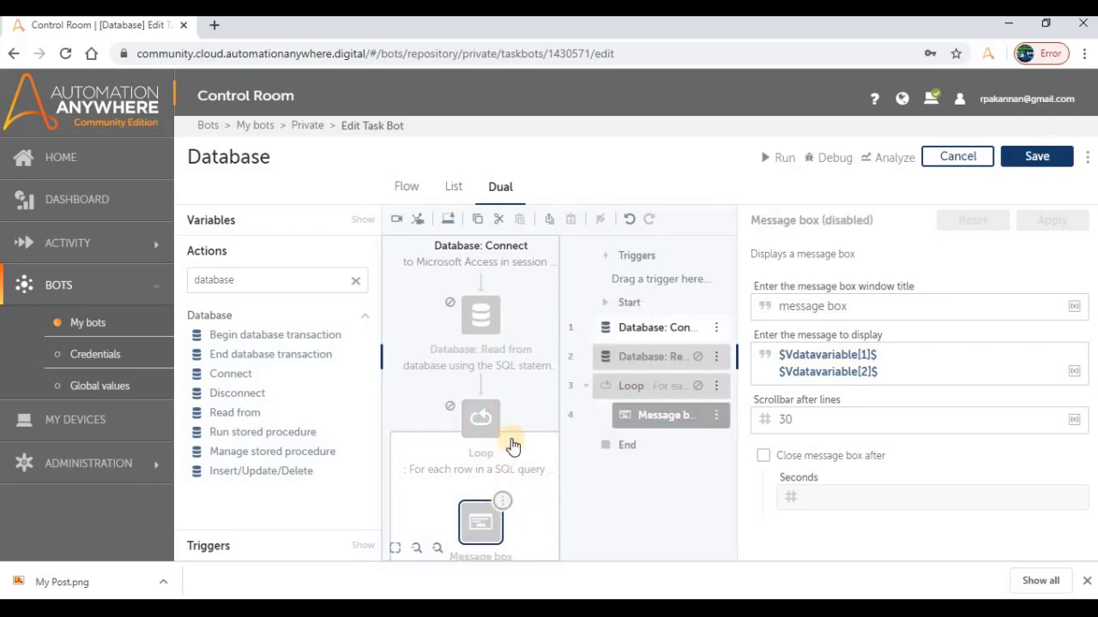
scroll(506, 411, "down", 1)
scroll(489, 398, "down", 1)
scroll(498, 398, "up", 4)
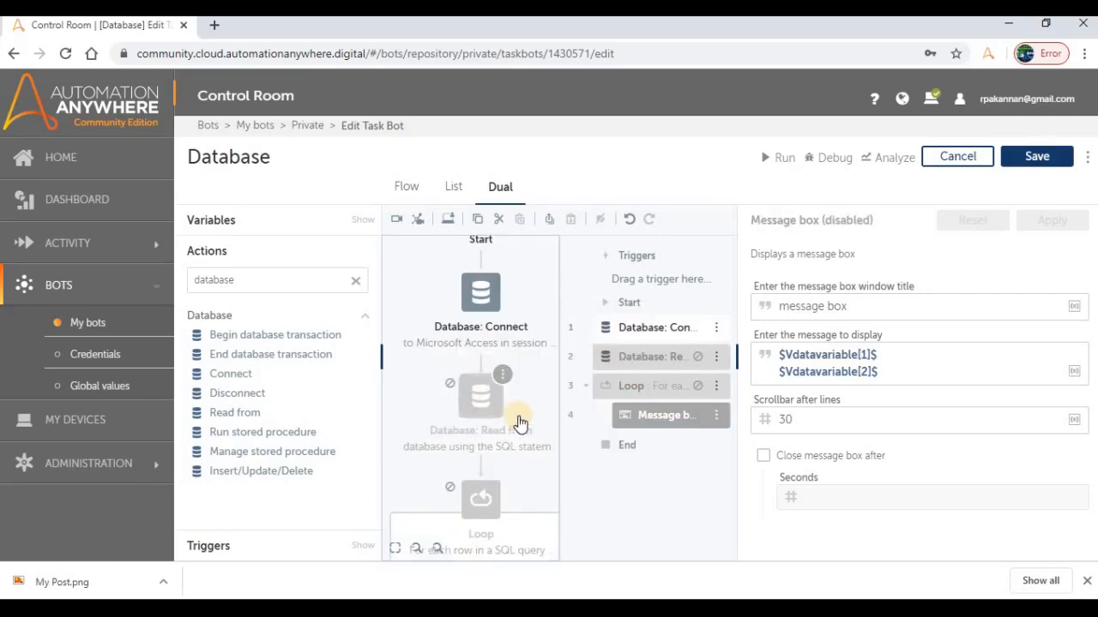
scroll(502, 321, "up", 1)
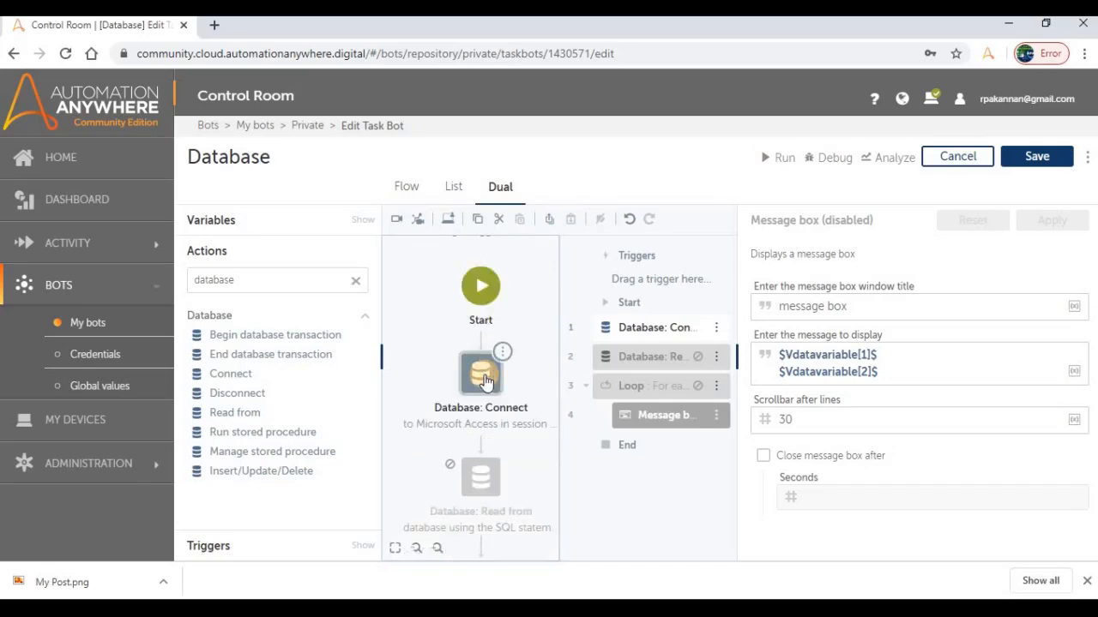
- Switch to the Access database and set Final_Status to Closed for the 2017 record in the Test table
left_click(485, 370)
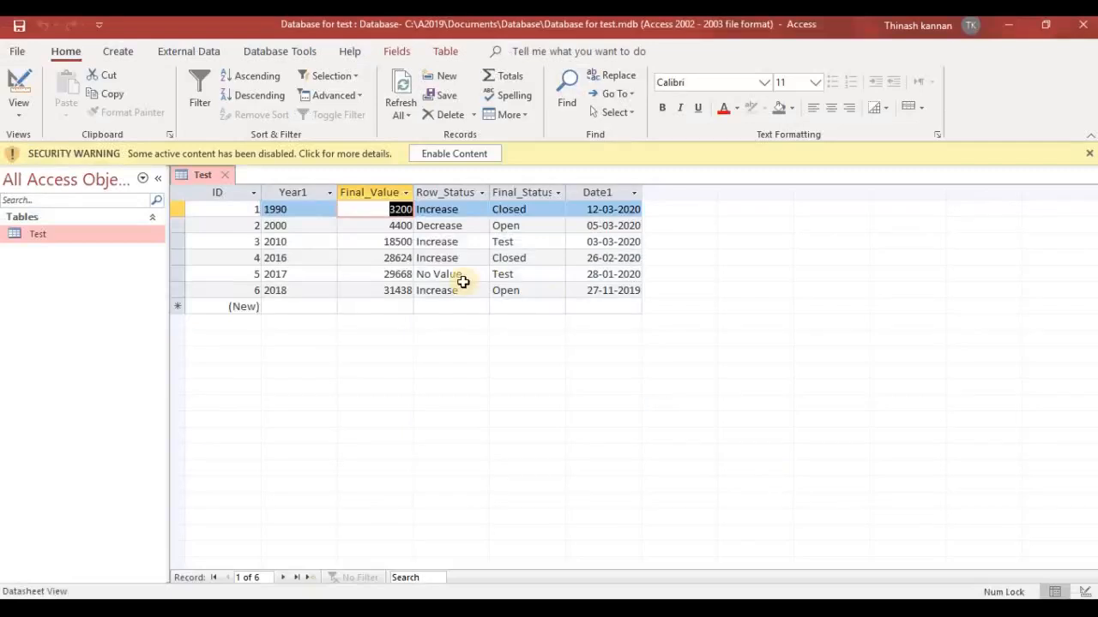
left_click(463, 289)
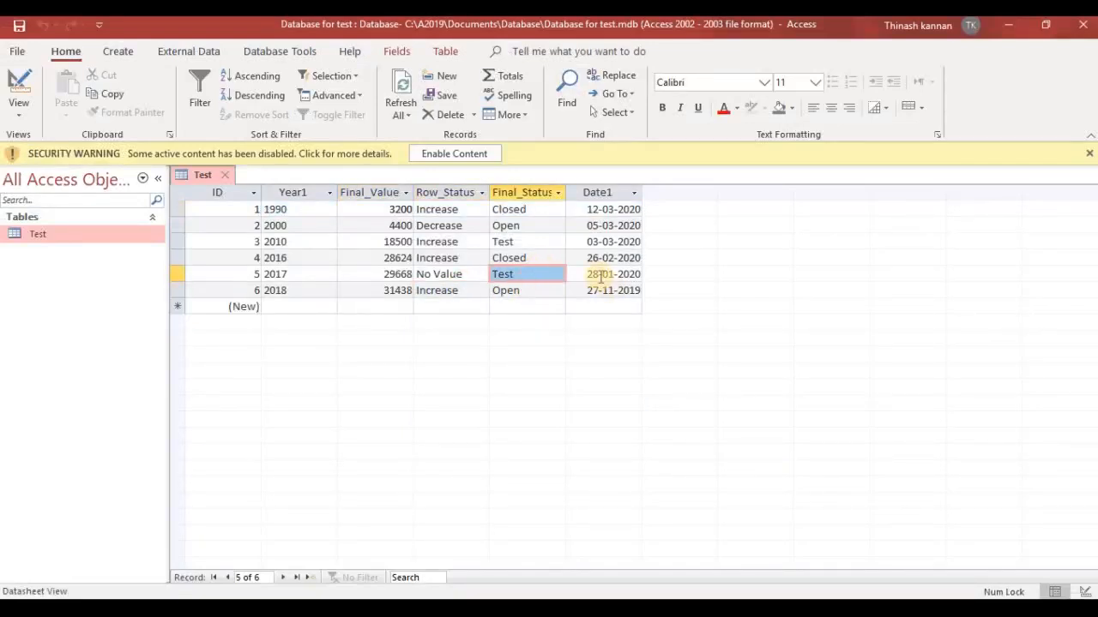
left_click(482, 268)
left_click(507, 273)
left_click(514, 259)
left_click(524, 278)
type("Closed")
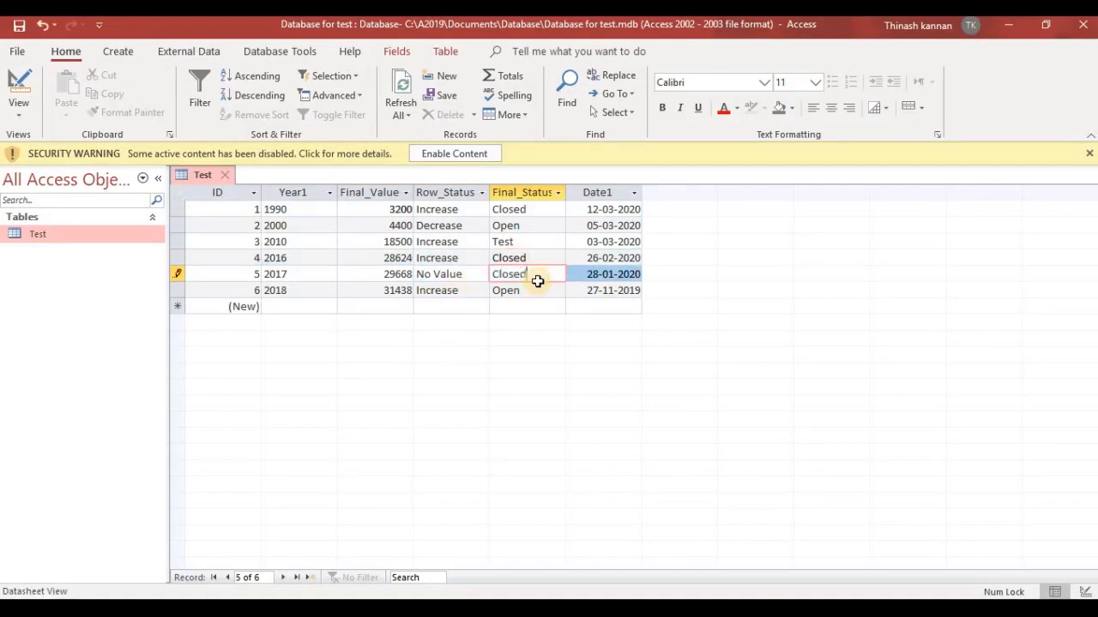
key("Tab")
- Check the Year1 and Final_Status fields of the 2017 record and close the Access database
left_click(481, 286)
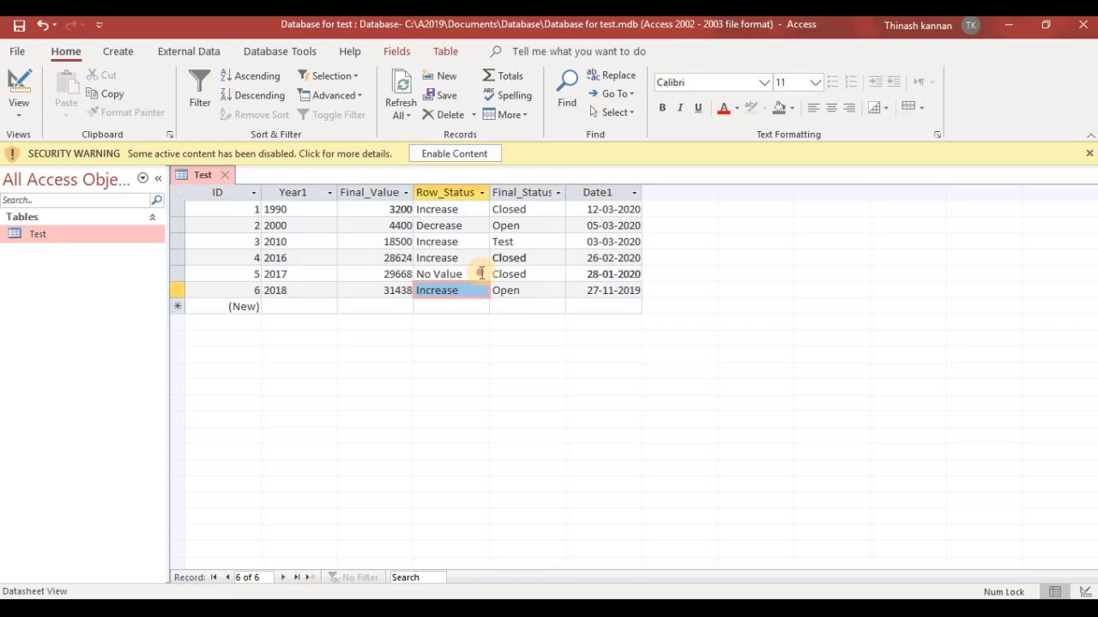
left_click(481, 271)
left_click(176, 273)
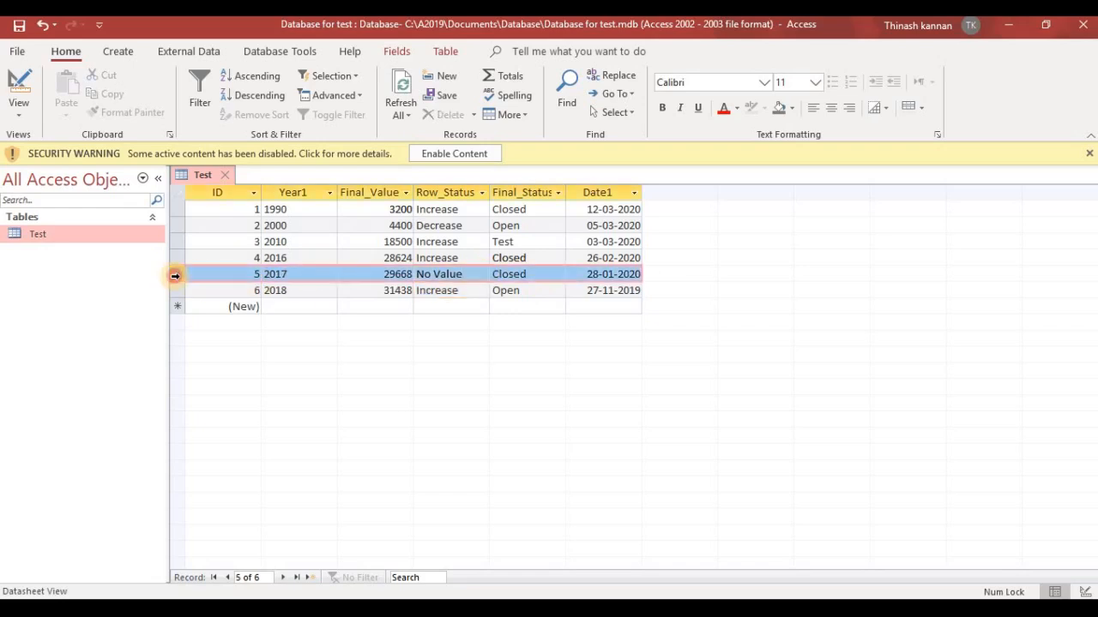
left_click(299, 273)
left_click_drag(299, 273, 257, 273)
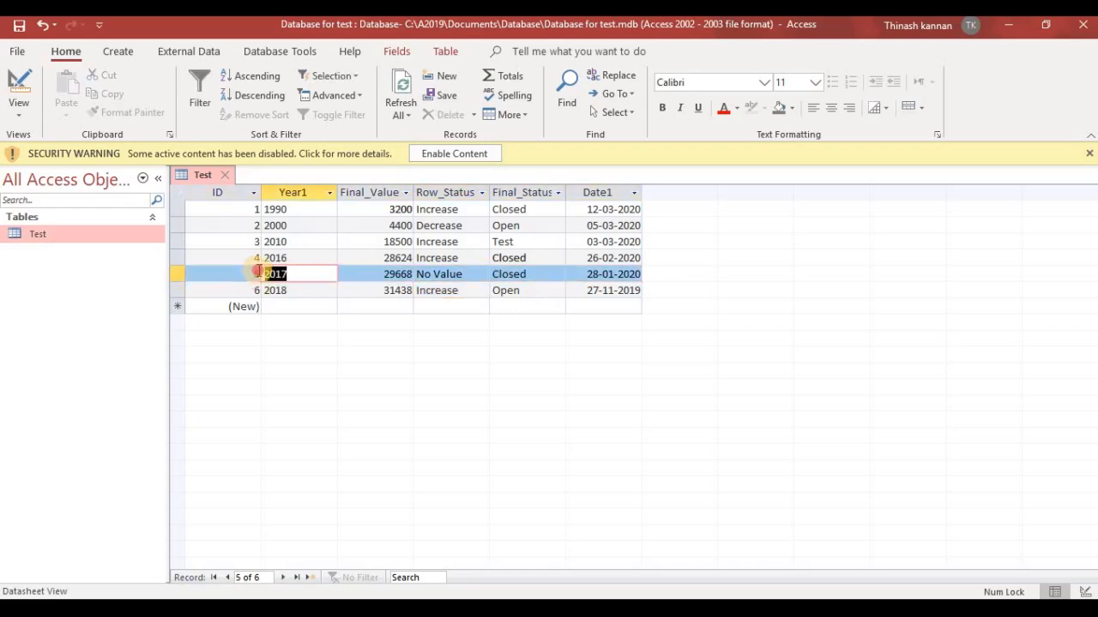
left_click(482, 273)
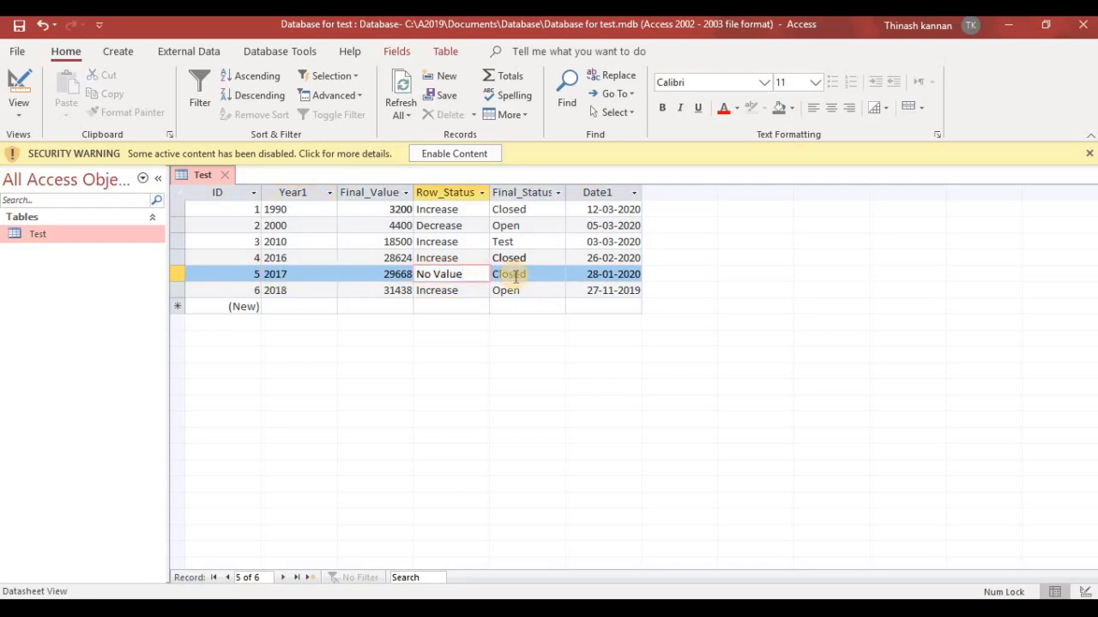
double_click(515, 274)
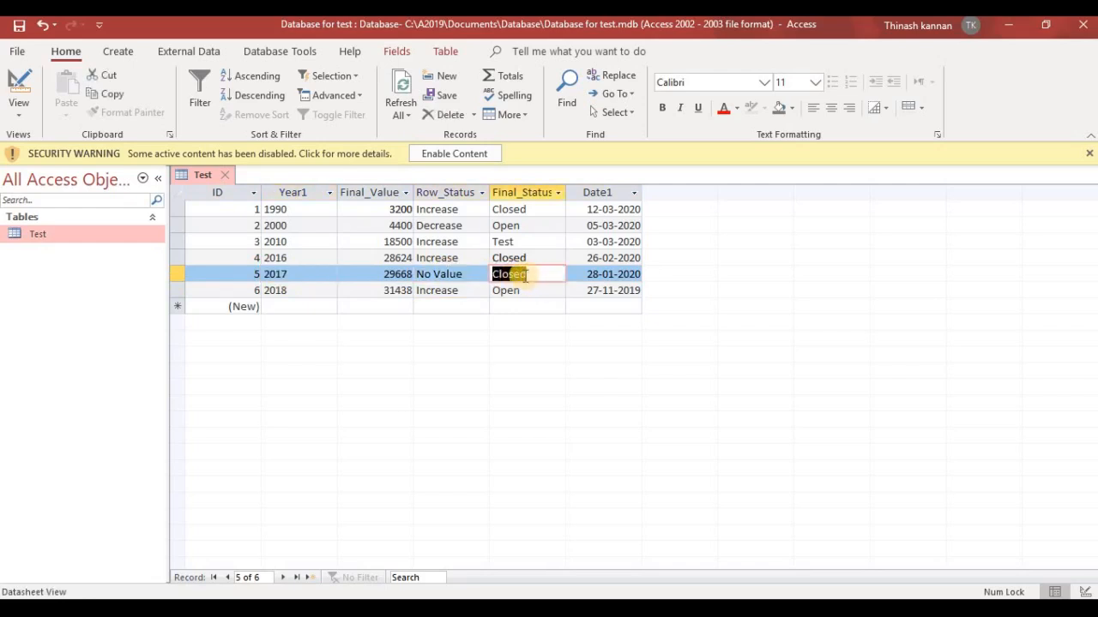
left_click(1081, 32)
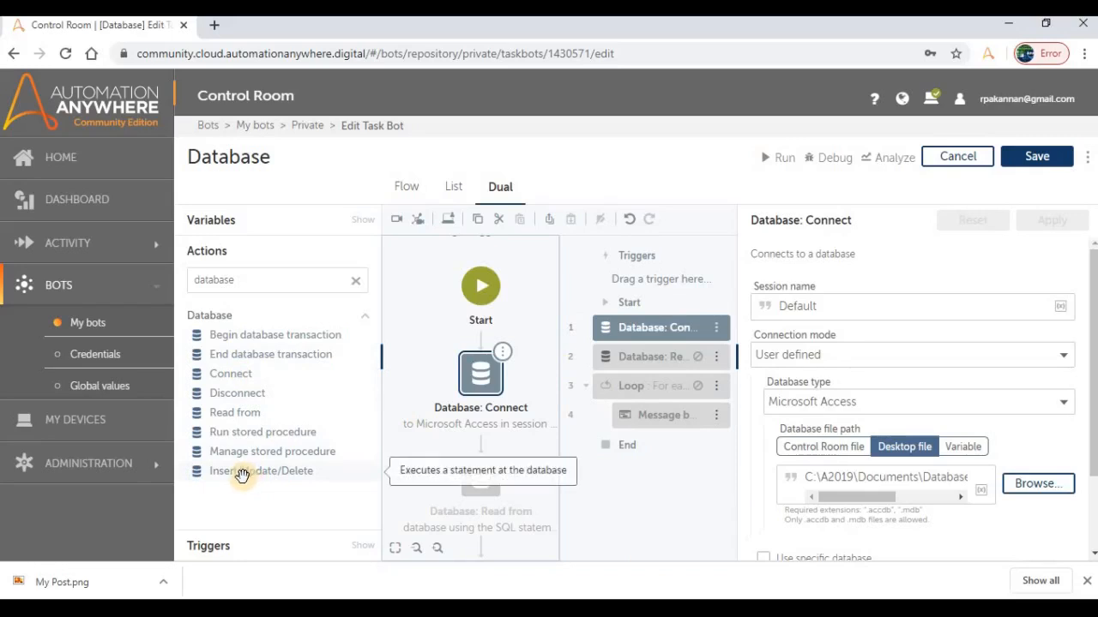
- Add a Database: Insert/Update/Delete action between the Connect and the disabled Read from actions, keeping the Default session
left_click_drag(237, 478, 537, 442)
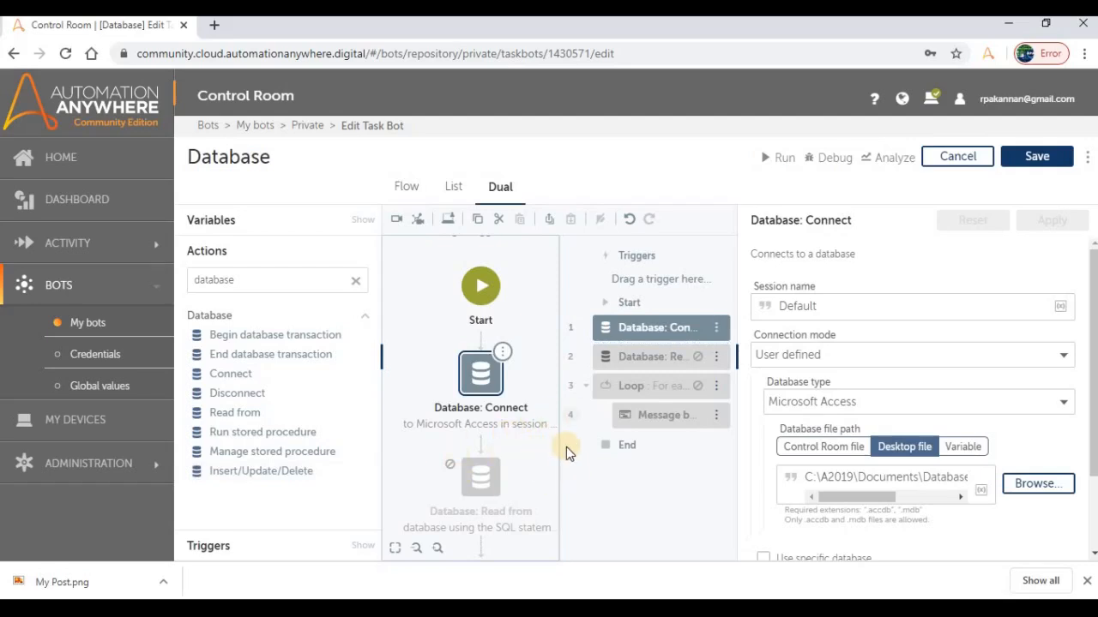
scroll(429, 403, "down", 2)
left_click_drag(297, 420, 433, 411)
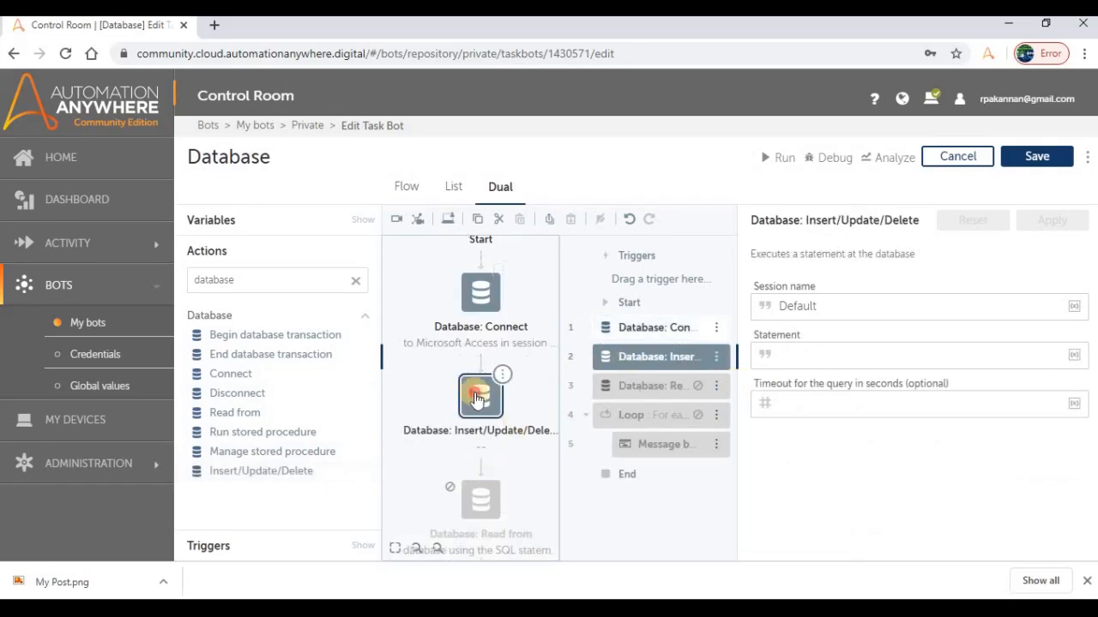
left_click(477, 399)
left_click(492, 397)
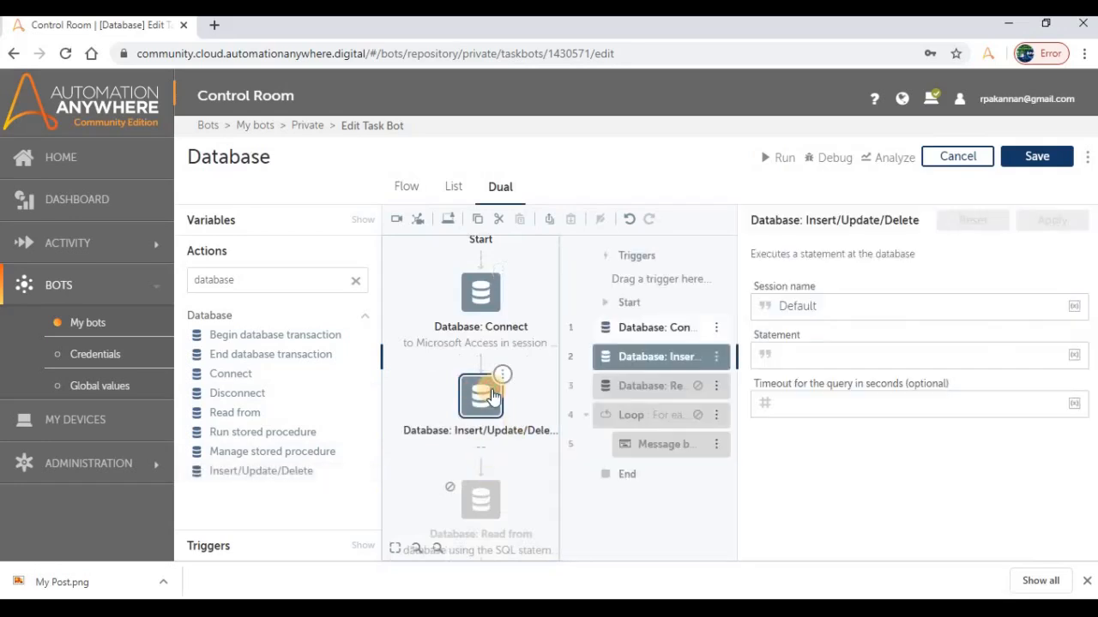
left_click(823, 357)
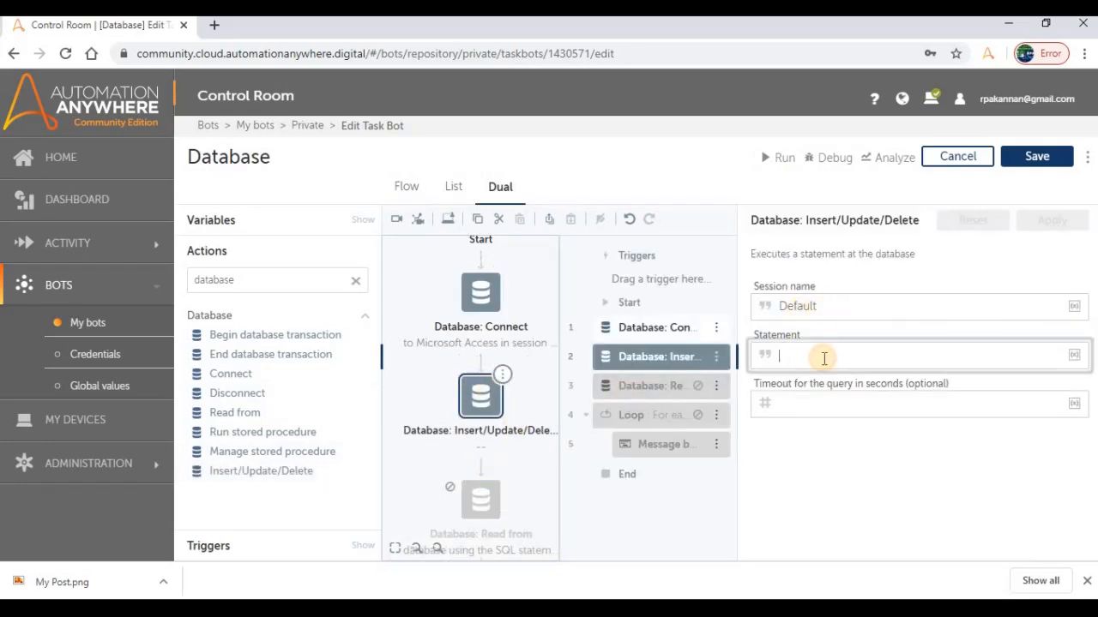
left_click(489, 338)
left_click(492, 395)
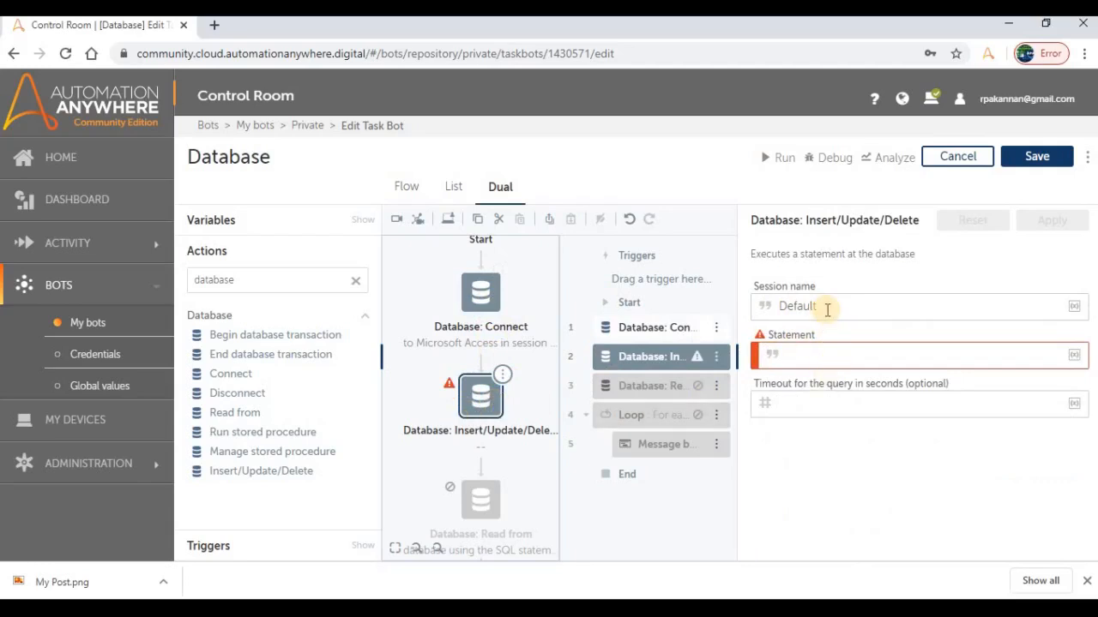
- Switch to the PowerPoint presentation and copy the SQL UPDATE statement from the Basic SQL Queries slide
left_click(803, 356)
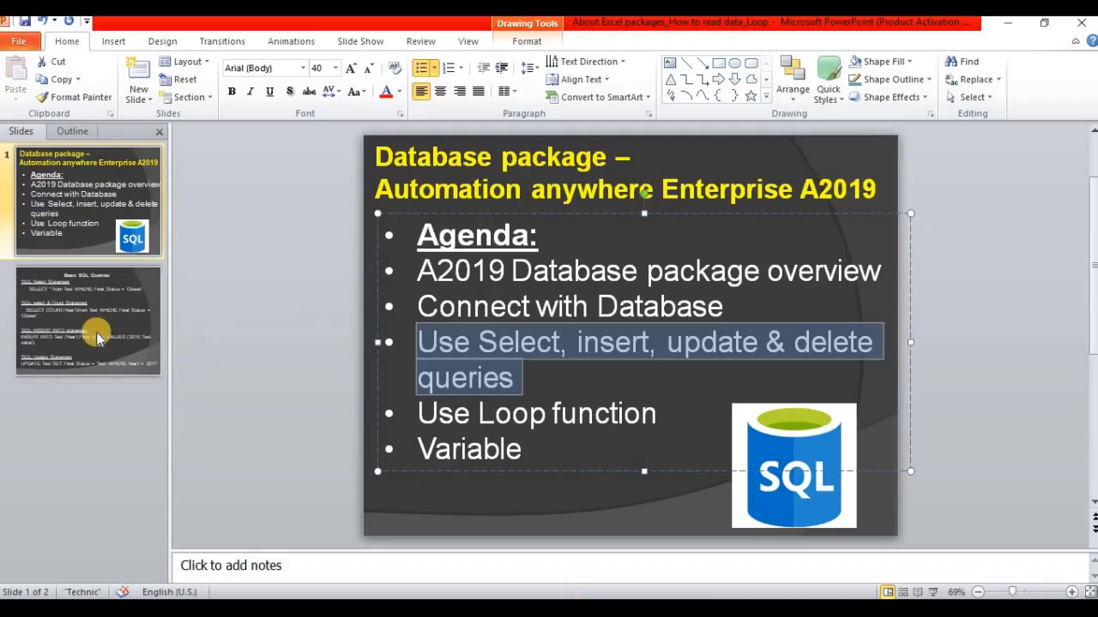
left_click(102, 335)
left_click(558, 449)
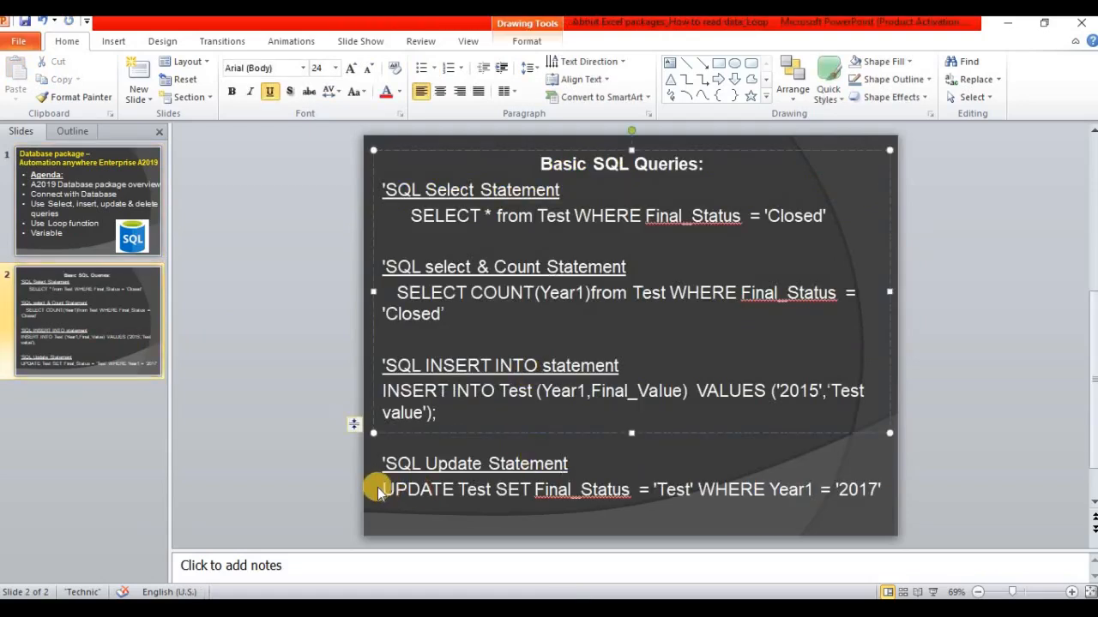
mouse_move(380, 487)
left_mouse_down()
mouse_move(875, 483)
mouse_move(909, 518)
mouse_move(881, 526)
left_mouse_up()
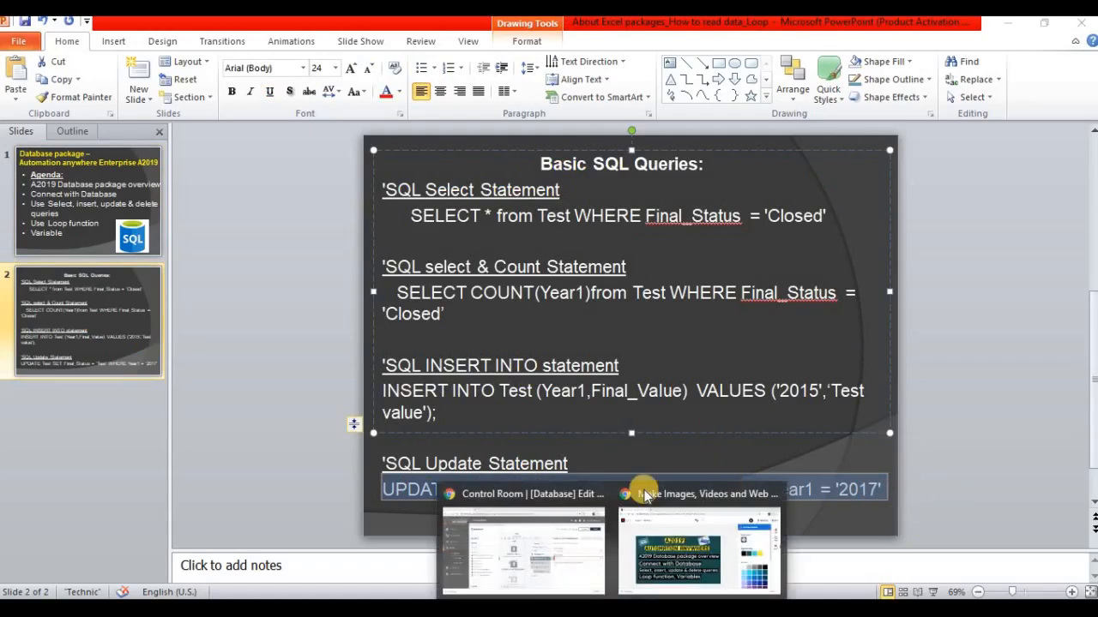
- Return to the Control Room and paste the UPDATE query setting Final_Status to 'Test' where Year1 is '2017' as the Insert/Update/Delete statement
left_click(595, 537)
left_click(806, 355)
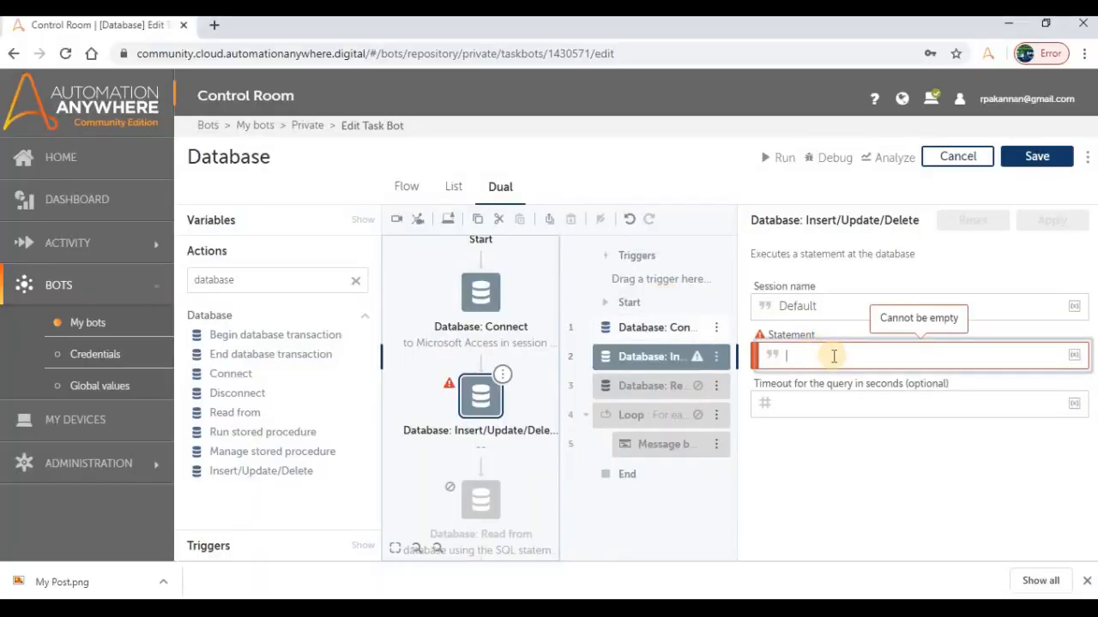
type("UPDATE Test SET Final_Status= 'Test' WHERE Year1 = '2017'")
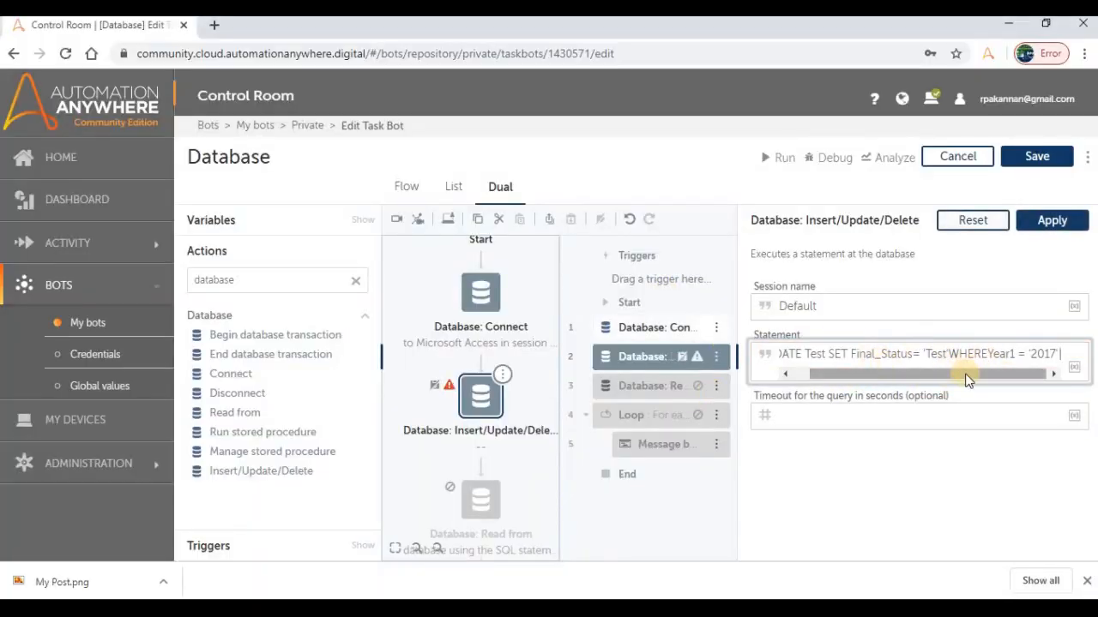
- Insert a space before and after WHERE in the UPDATE statement and apply the Insert/Update/Delete action's settings
left_click_drag(833, 374, 817, 380)
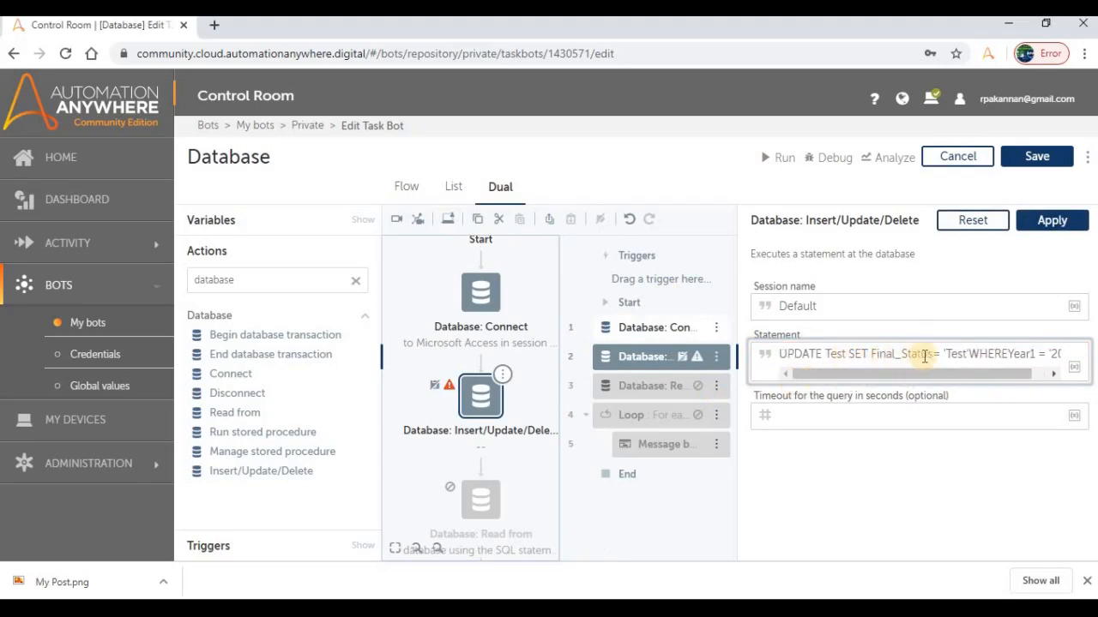
left_click(972, 354)
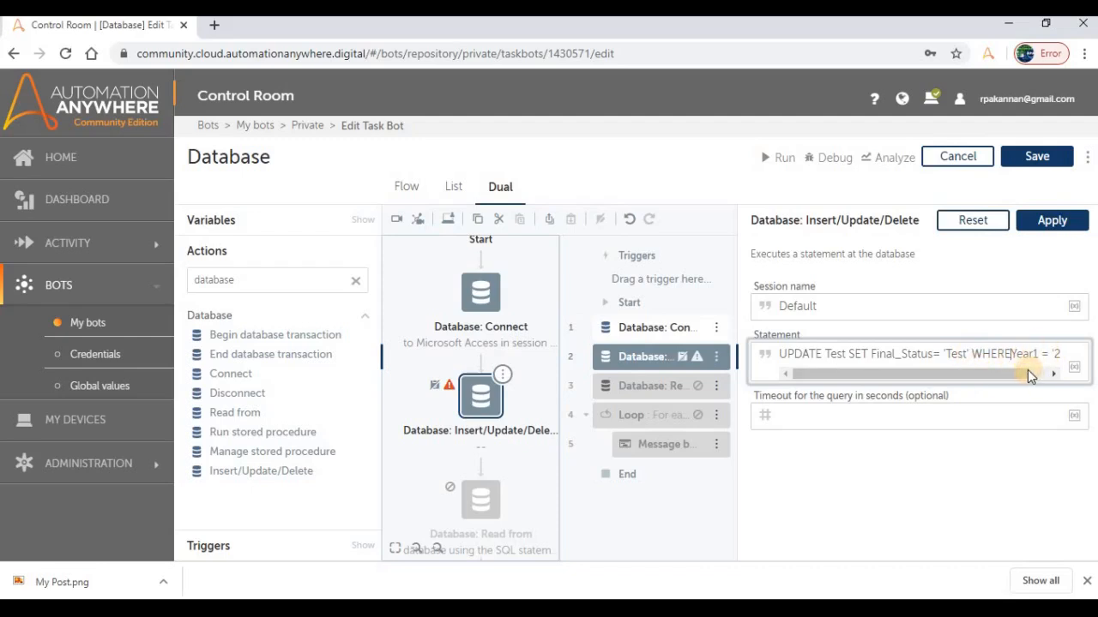
left_click_drag(1004, 375, 863, 374)
left_click(837, 374)
left_click_drag(886, 376, 907, 375)
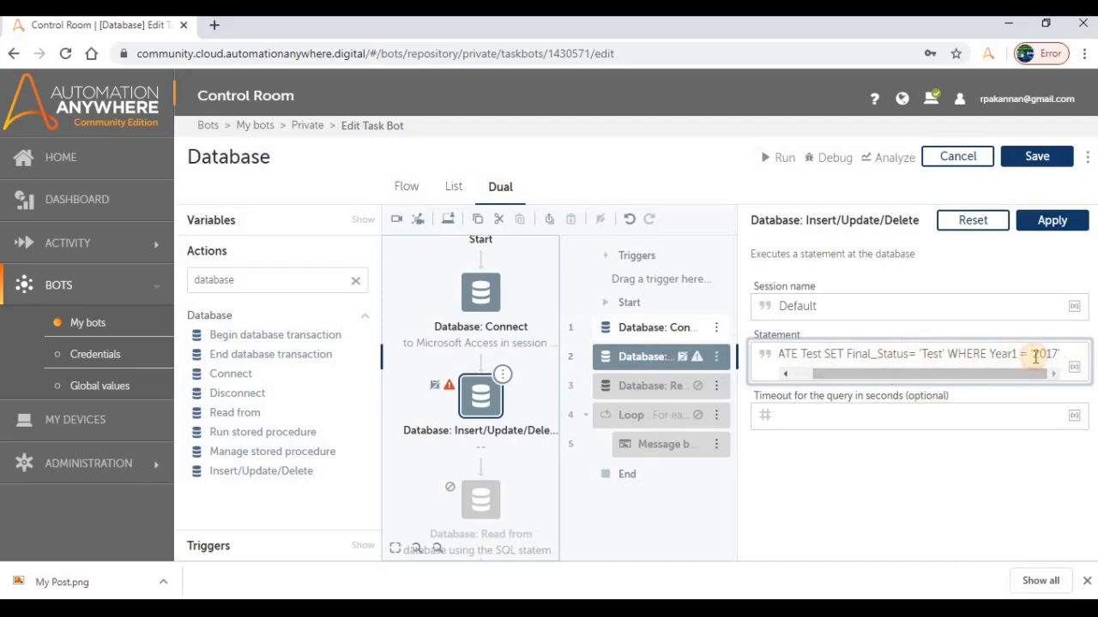
left_click_drag(1059, 353, 1020, 365)
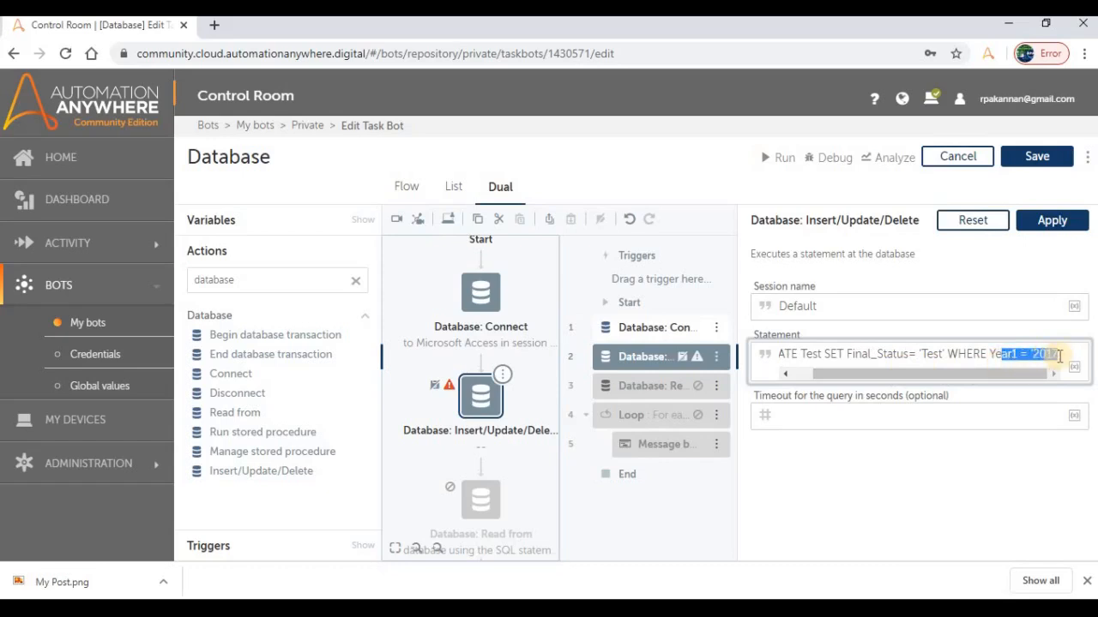
double_click(934, 354)
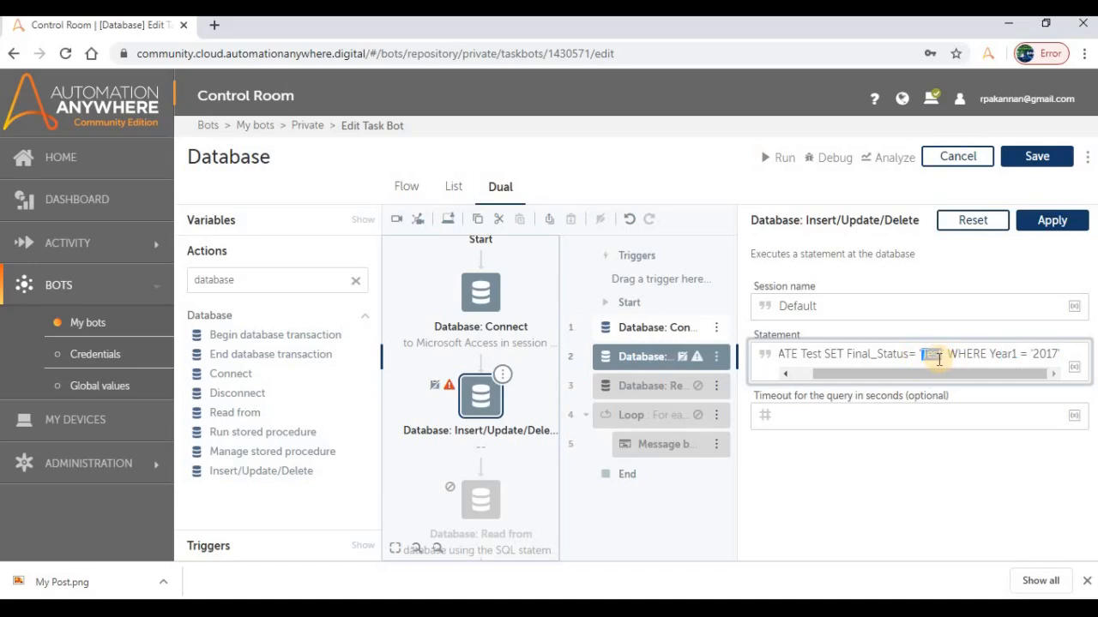
left_click(1042, 221)
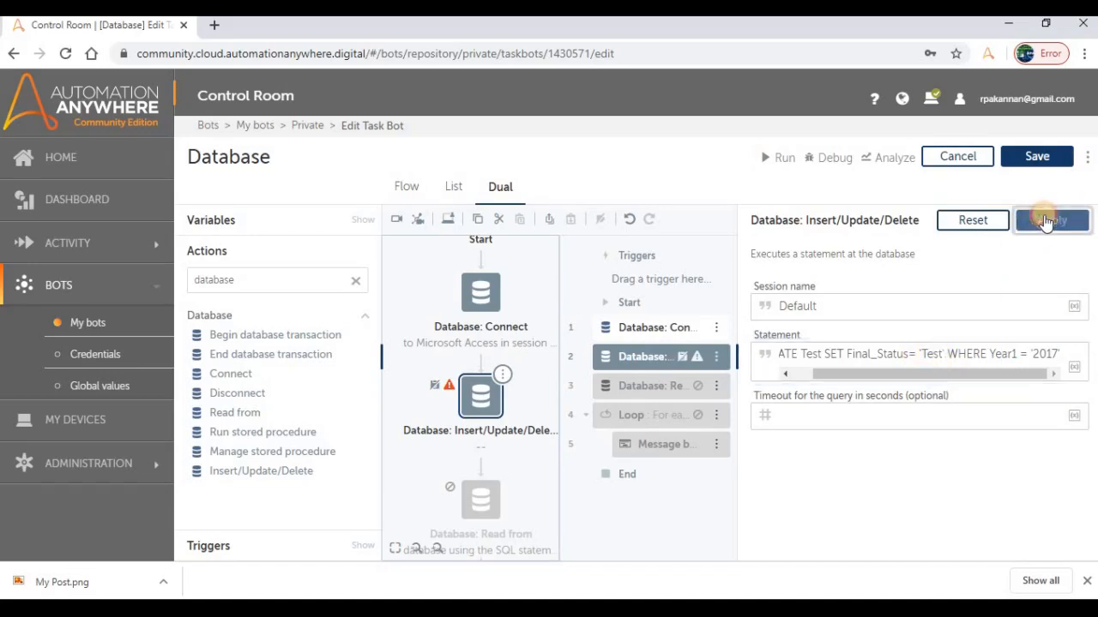
- Review the settings of the Database: Connect and Insert/Update/Delete actions and save the task bot
left_click(480, 296)
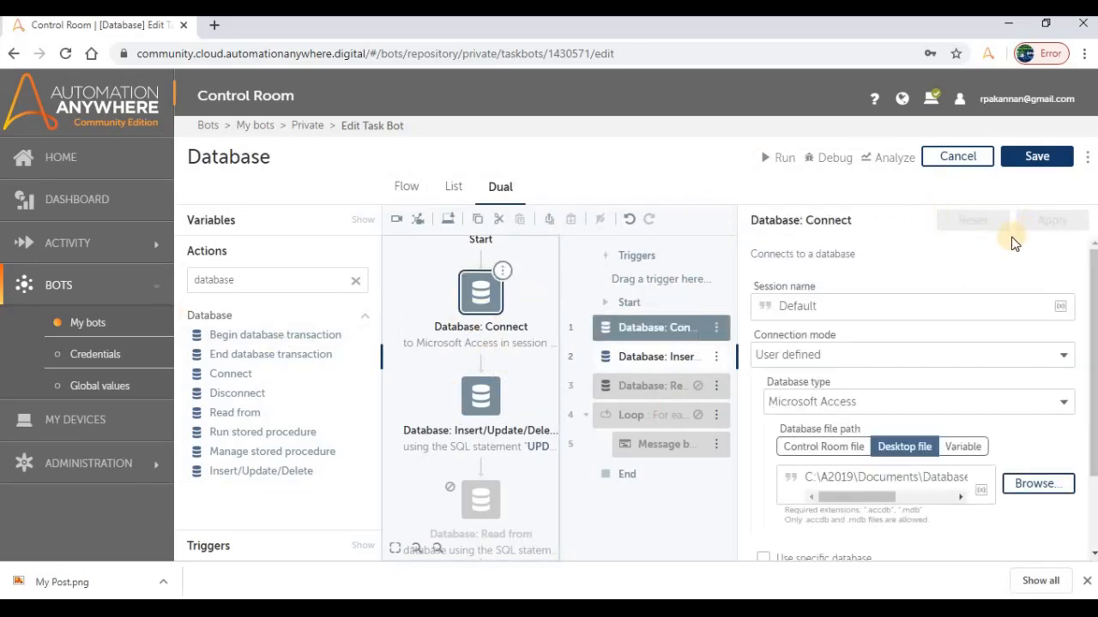
left_click(495, 392)
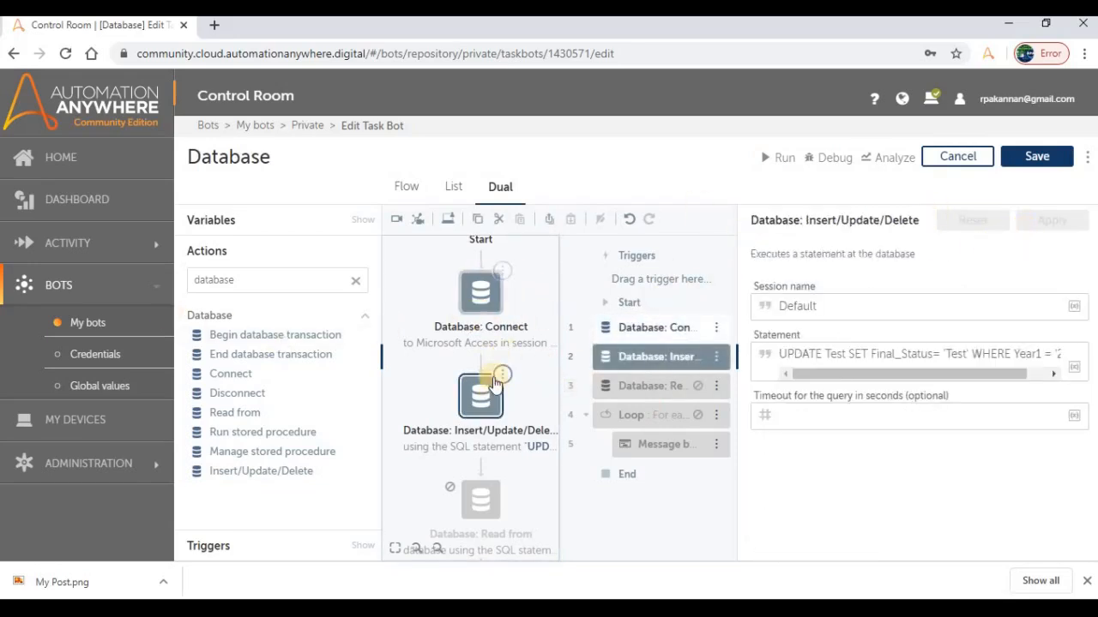
left_click(487, 314)
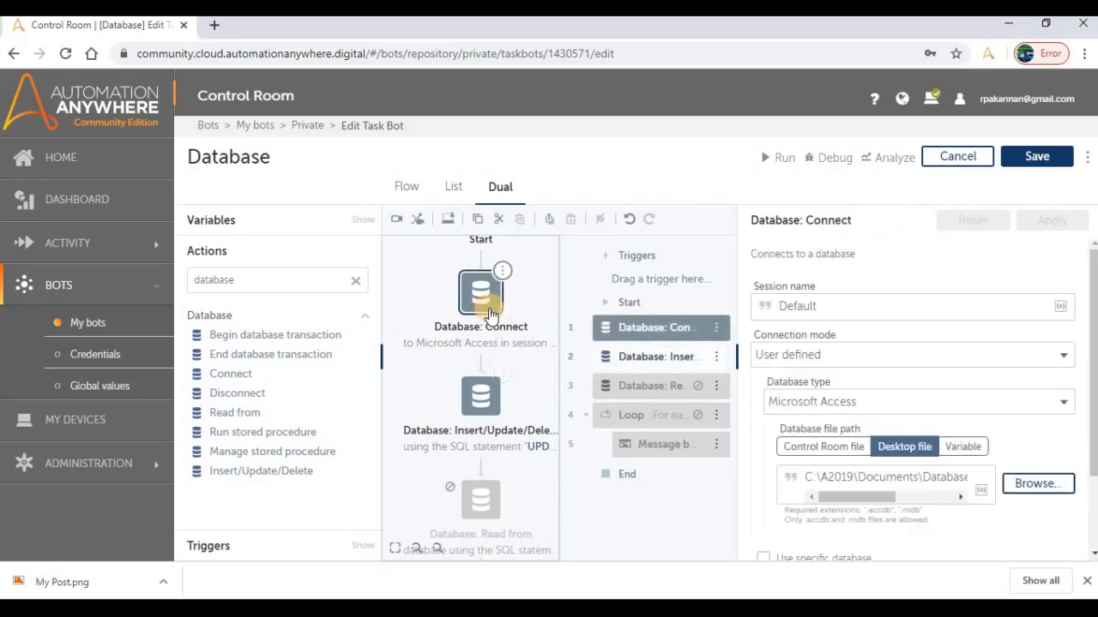
left_click(483, 405)
left_click_drag(855, 370, 778, 368)
left_click(1046, 158)
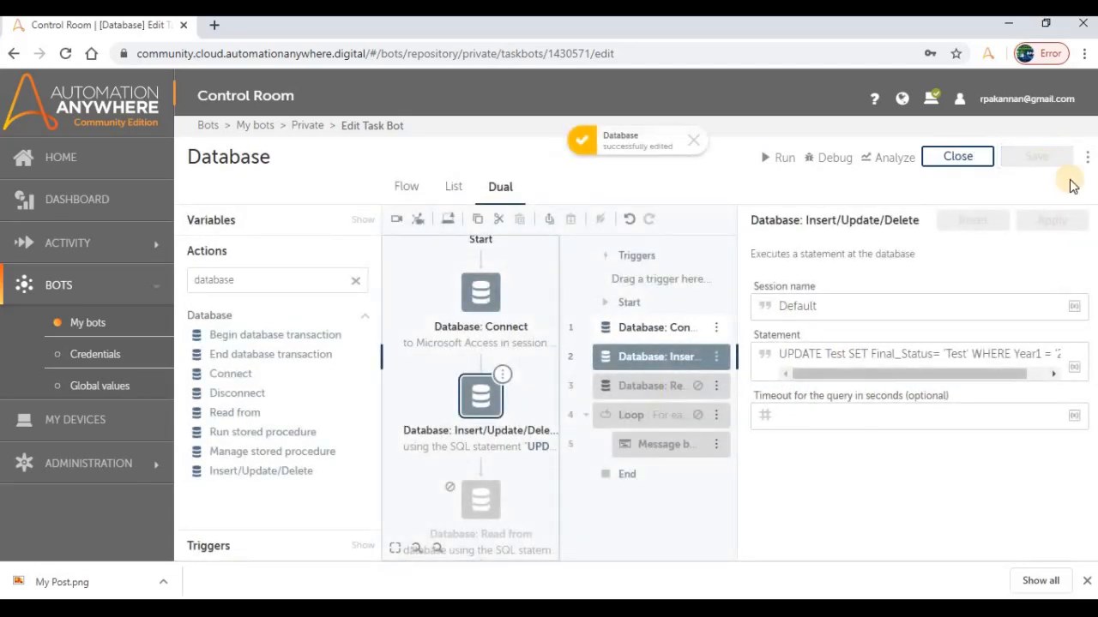
- Run the Database task bot and close the run dialog once the run finishes
left_click(777, 157)
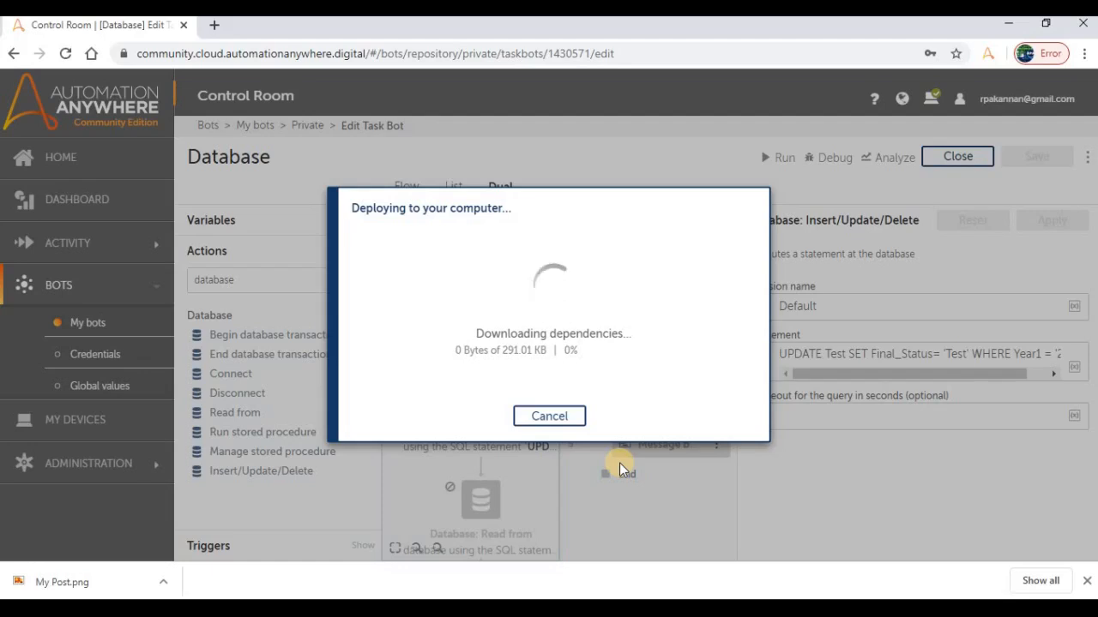
left_click_drag(486, 244, 830, 439)
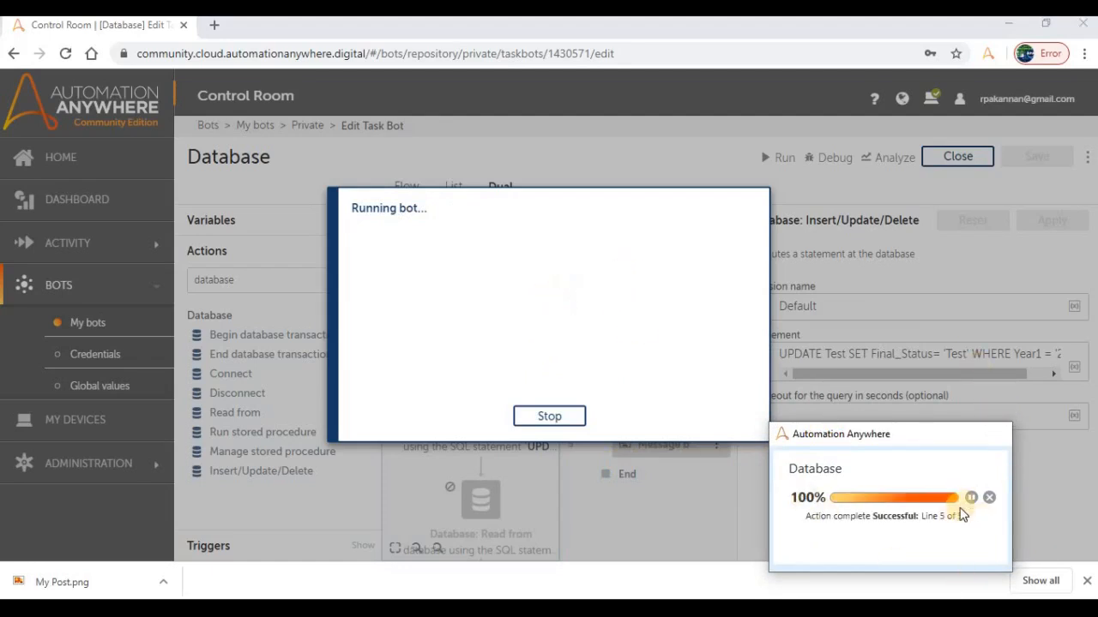
left_click(993, 433)
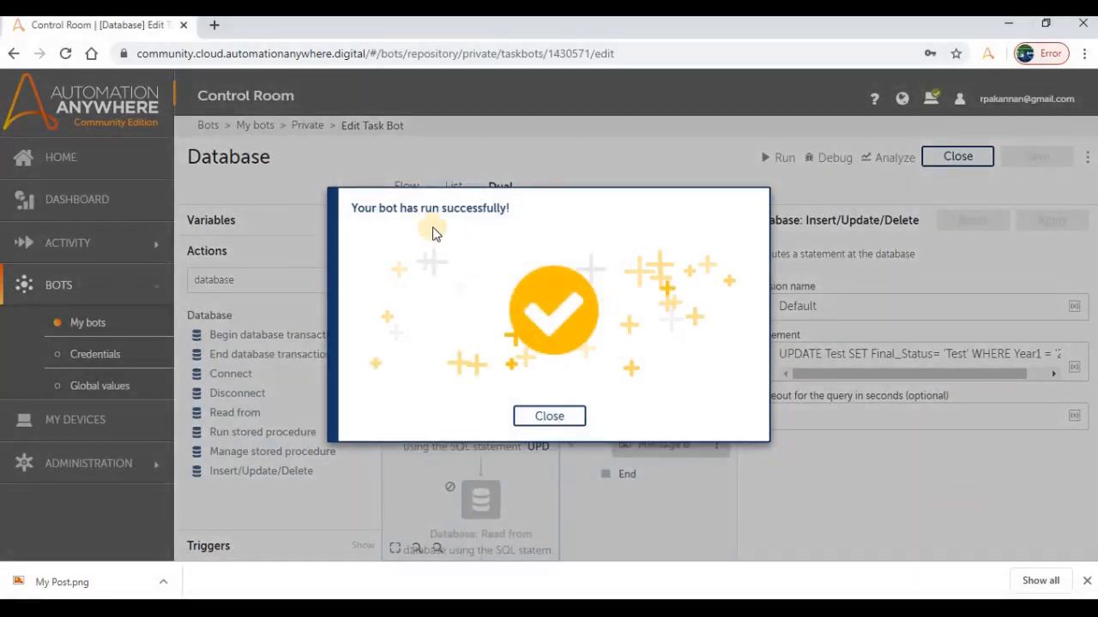
left_click(551, 417)
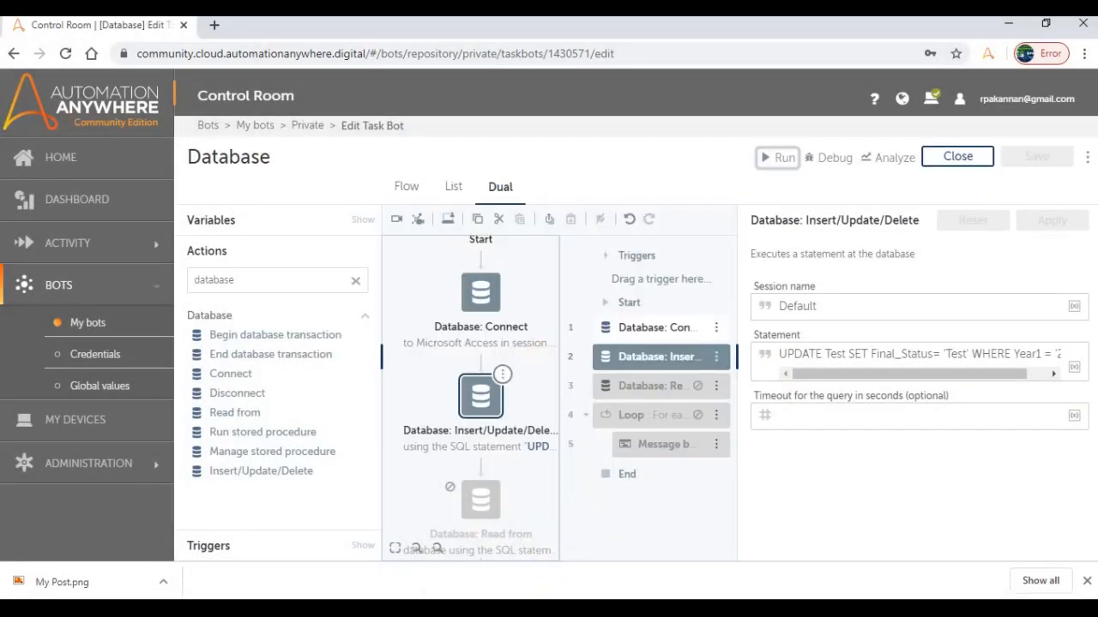
- Open the Database for test file in Access and check the 2017 record's Final_Status in the Test table
left_click(423, 542)
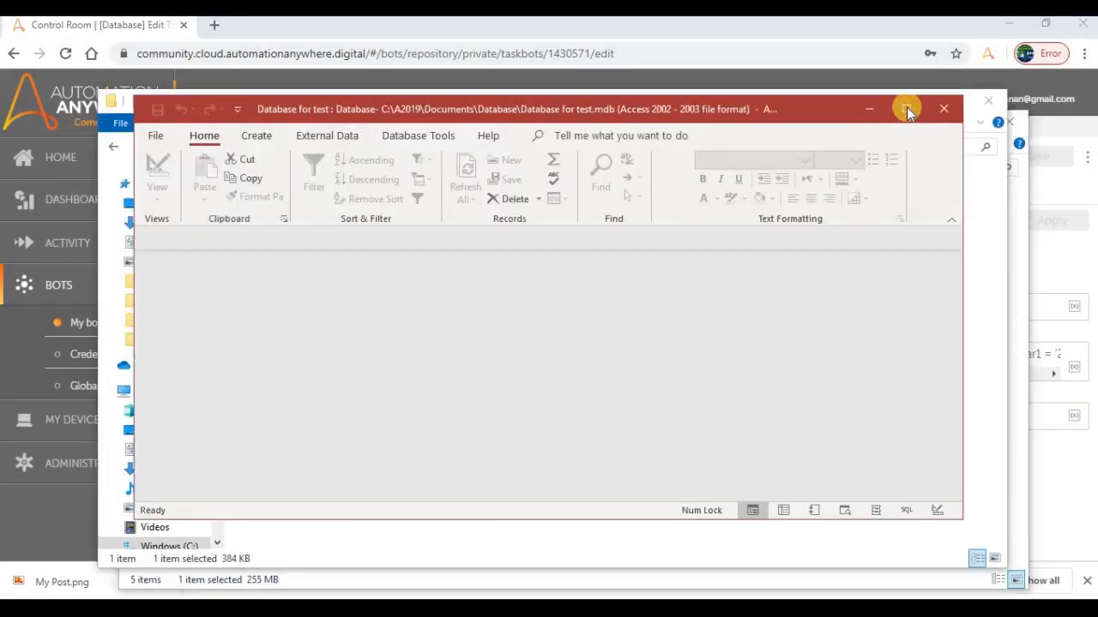
left_click(907, 107)
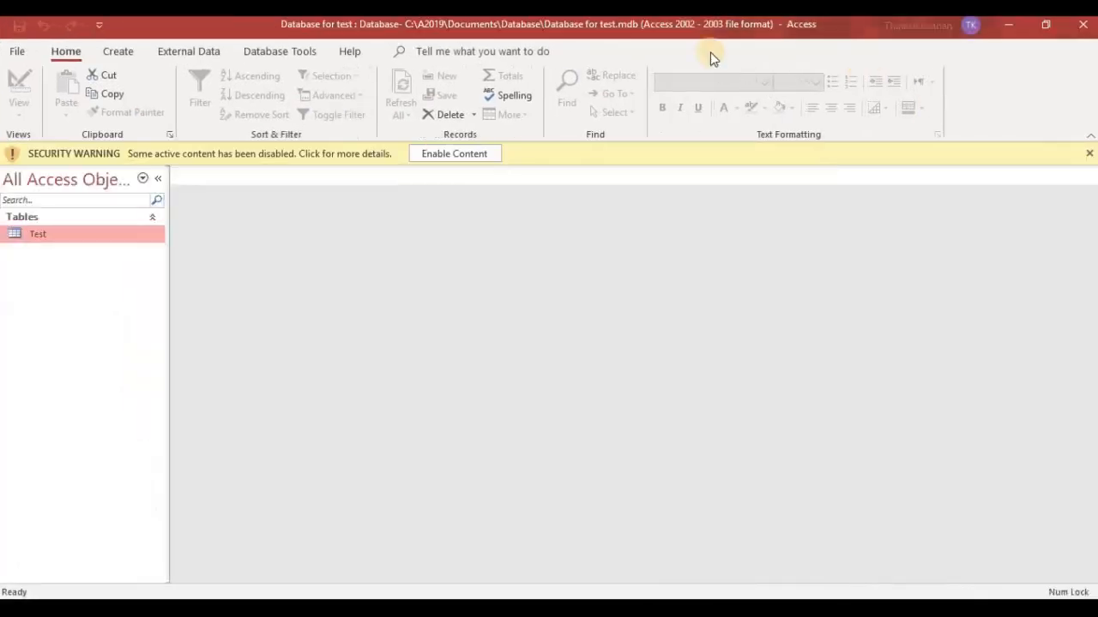
double_click(109, 237)
left_click(465, 274)
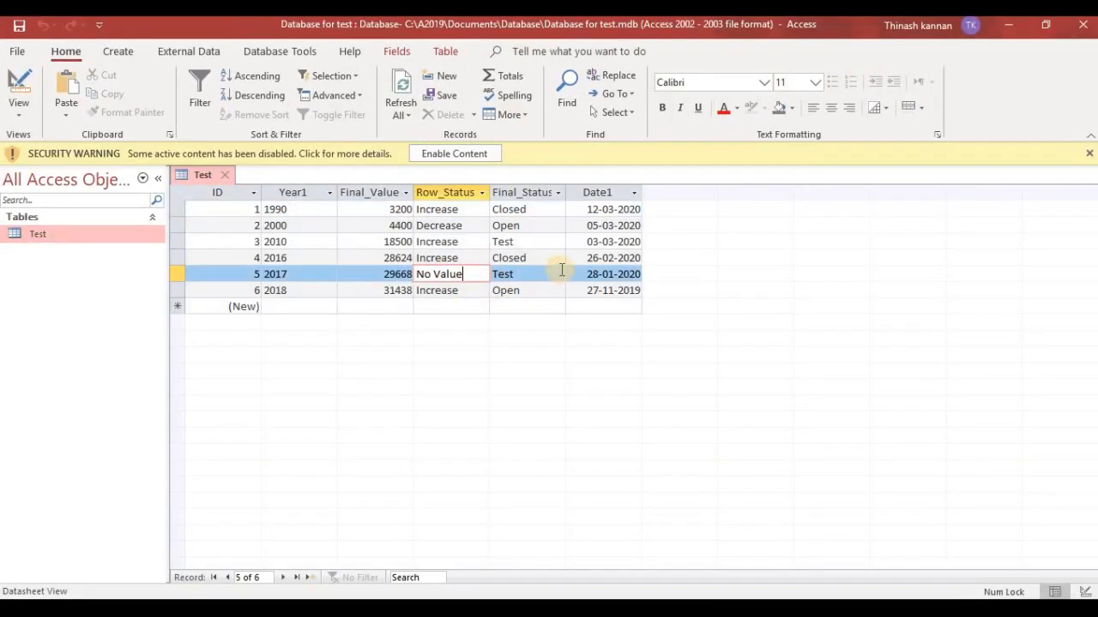
left_click(176, 275)
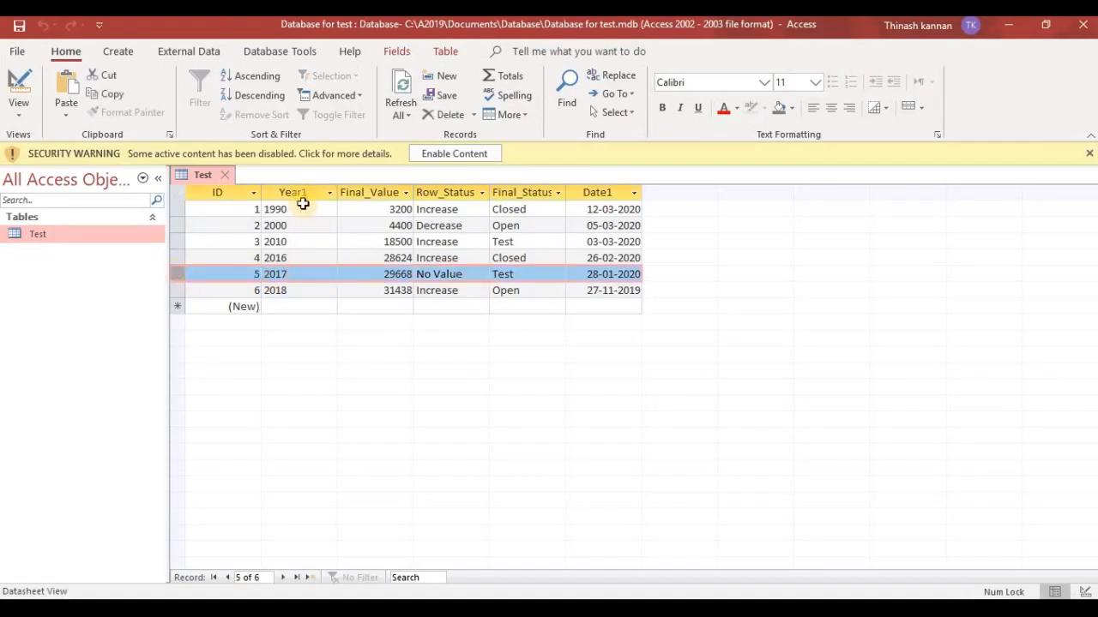
double_click(523, 274)
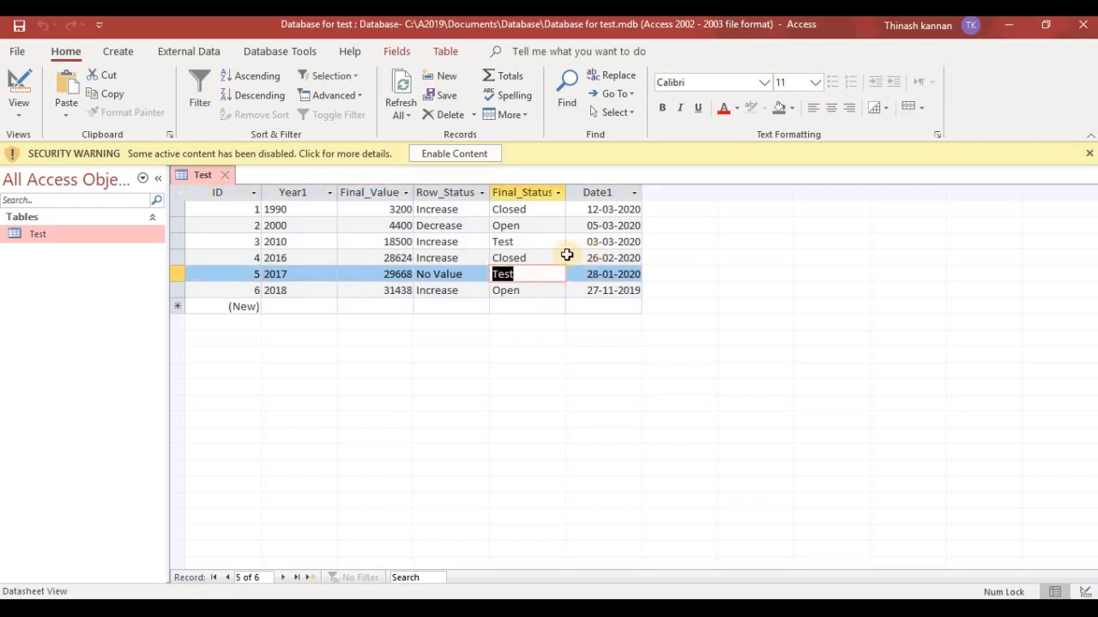
left_click(464, 275)
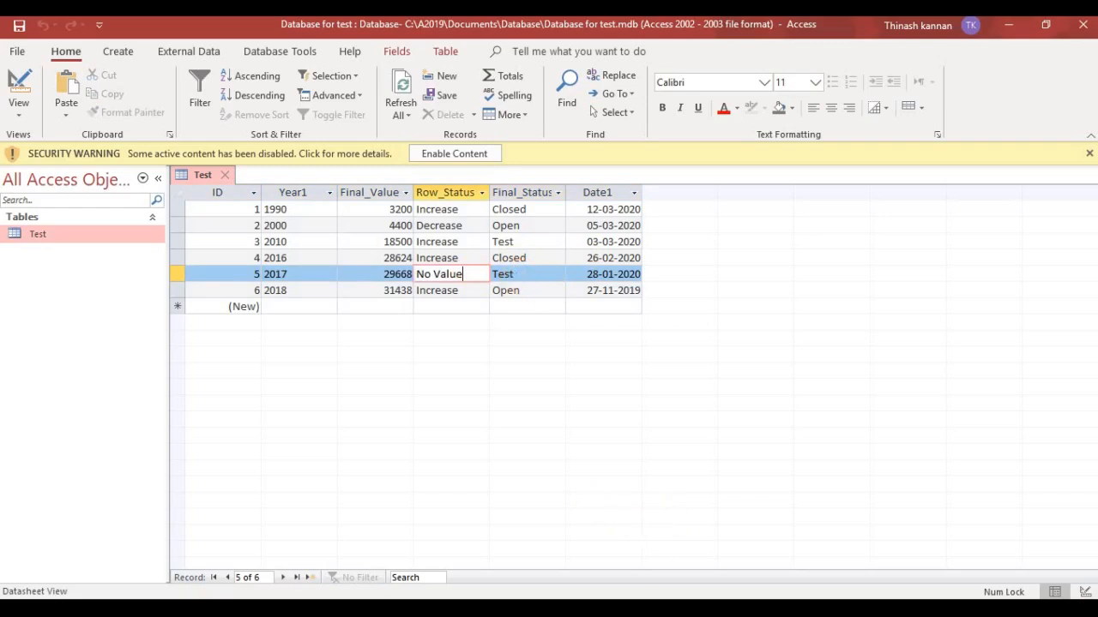
- Switch back to the Control Room and review the UPDATE statement of the Insert/Update/Delete action
mouse_move(613, 609)
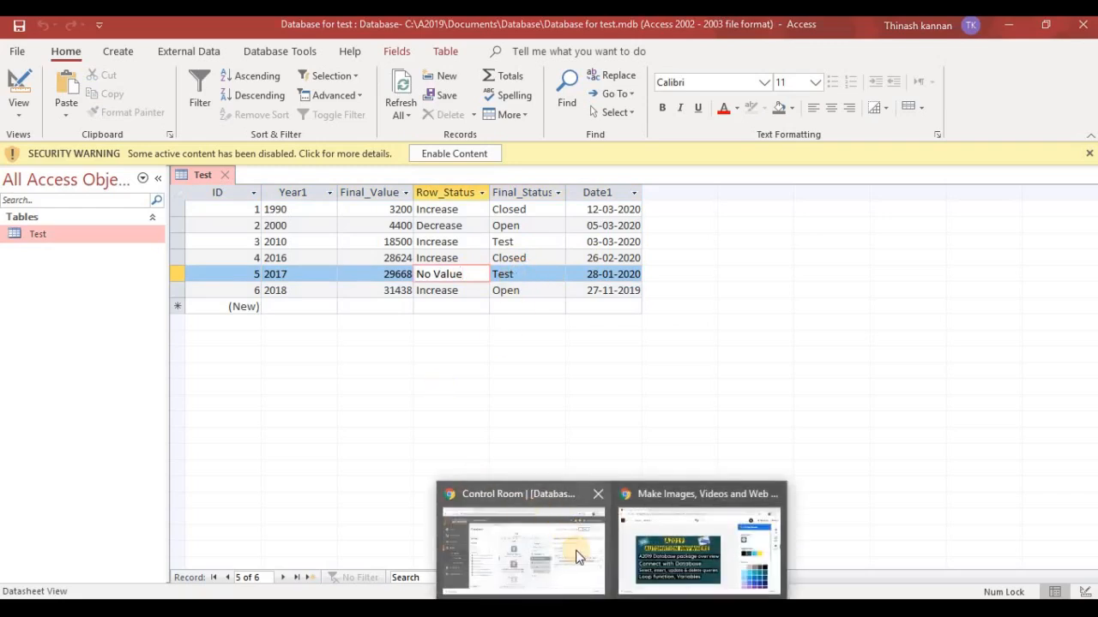
left_click(568, 529)
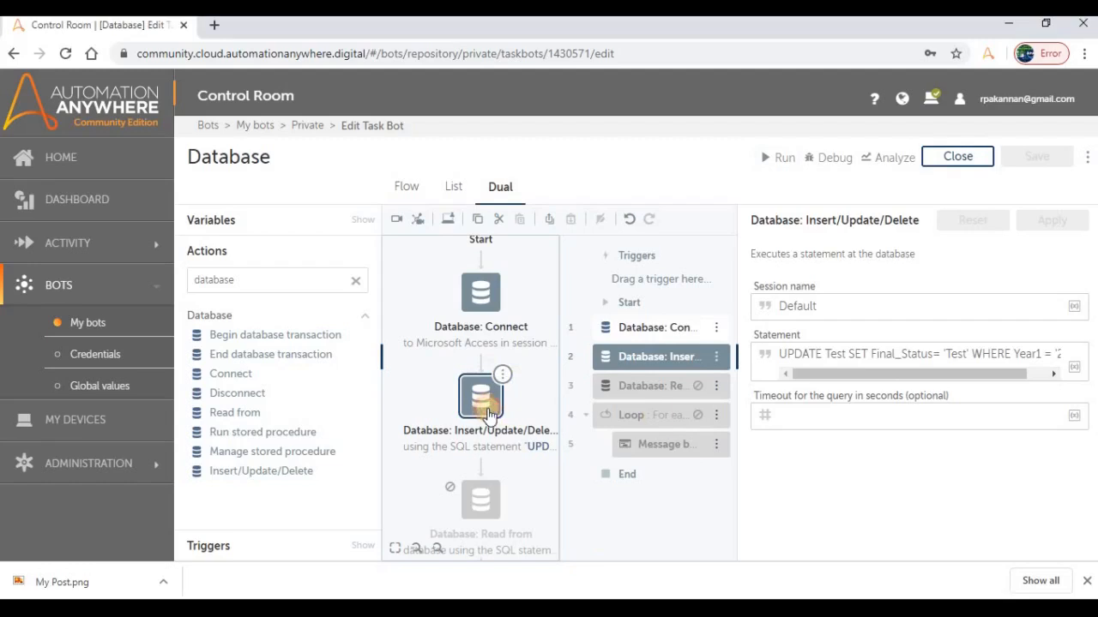
left_click(738, 357)
left_click(824, 367)
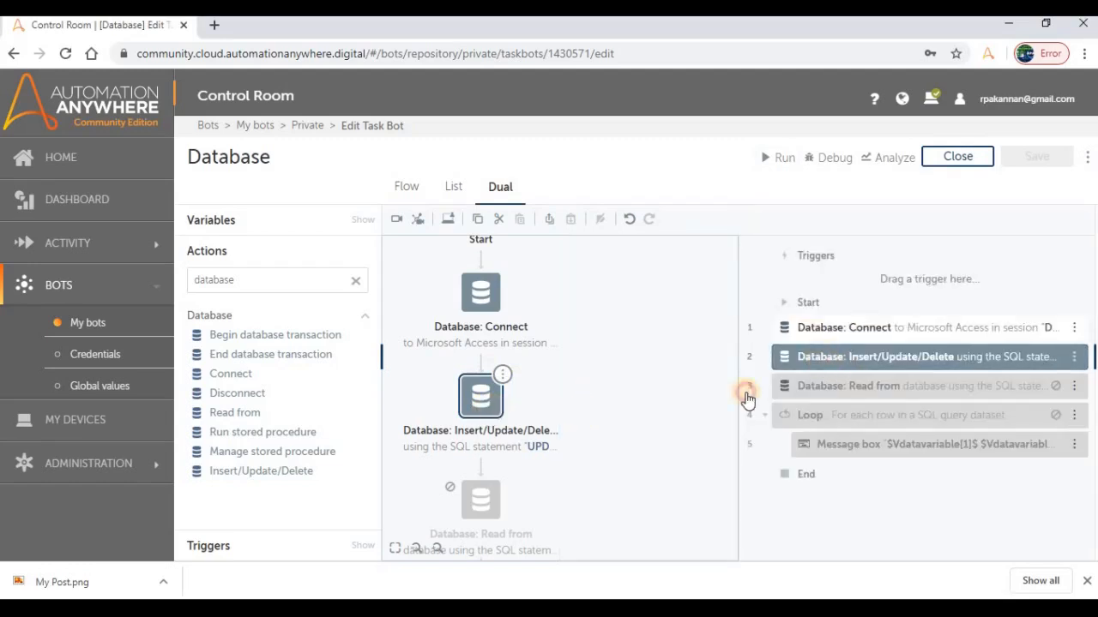
left_click(826, 374)
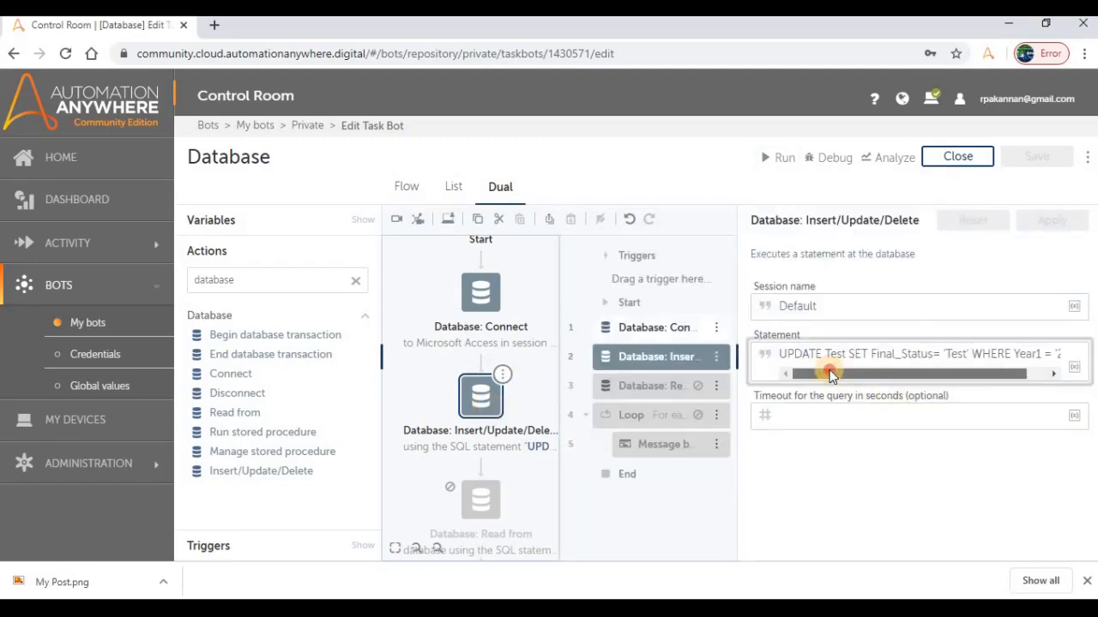
left_click_drag(979, 374, 837, 375)
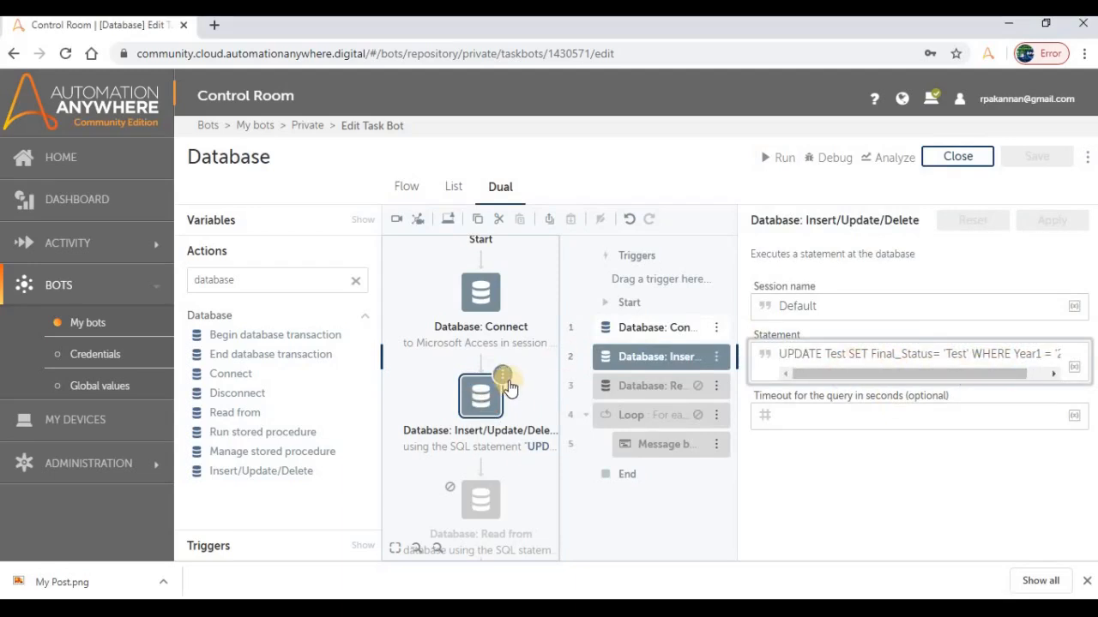